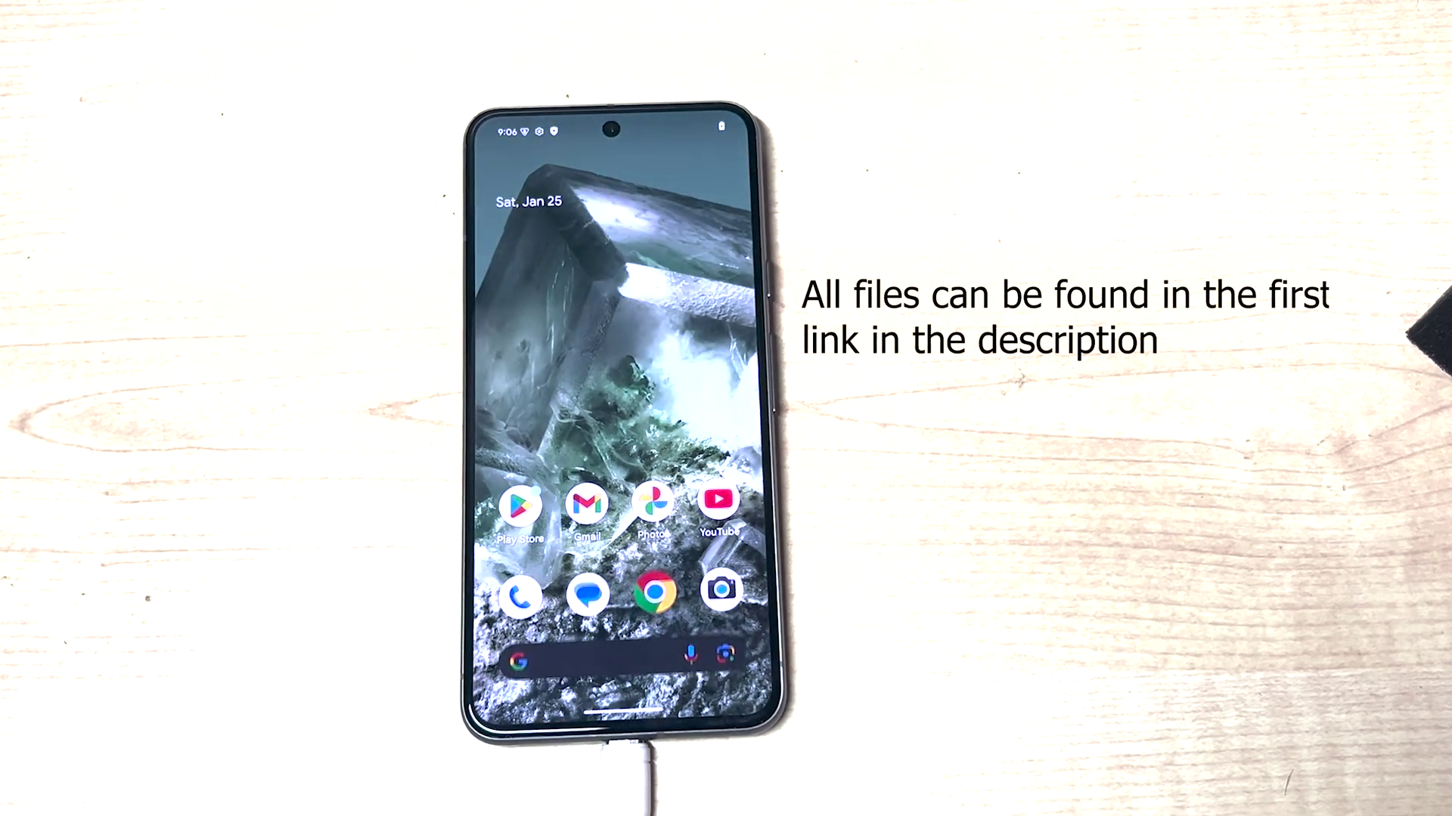
- Open Settings from the app list and go to the About phone page
drag(696, 615, 713, 356)
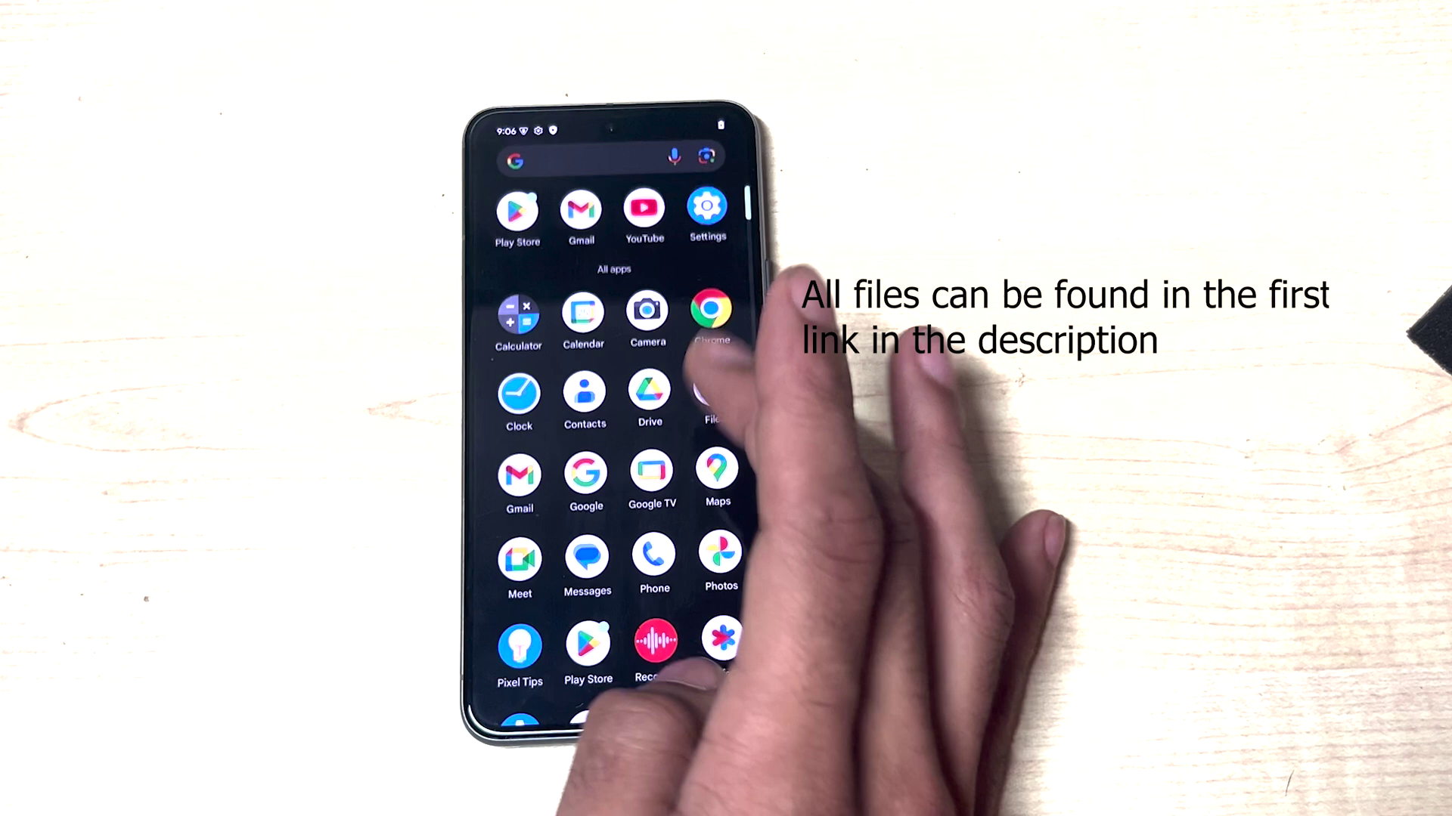
scroll(617, 453, down, 2)
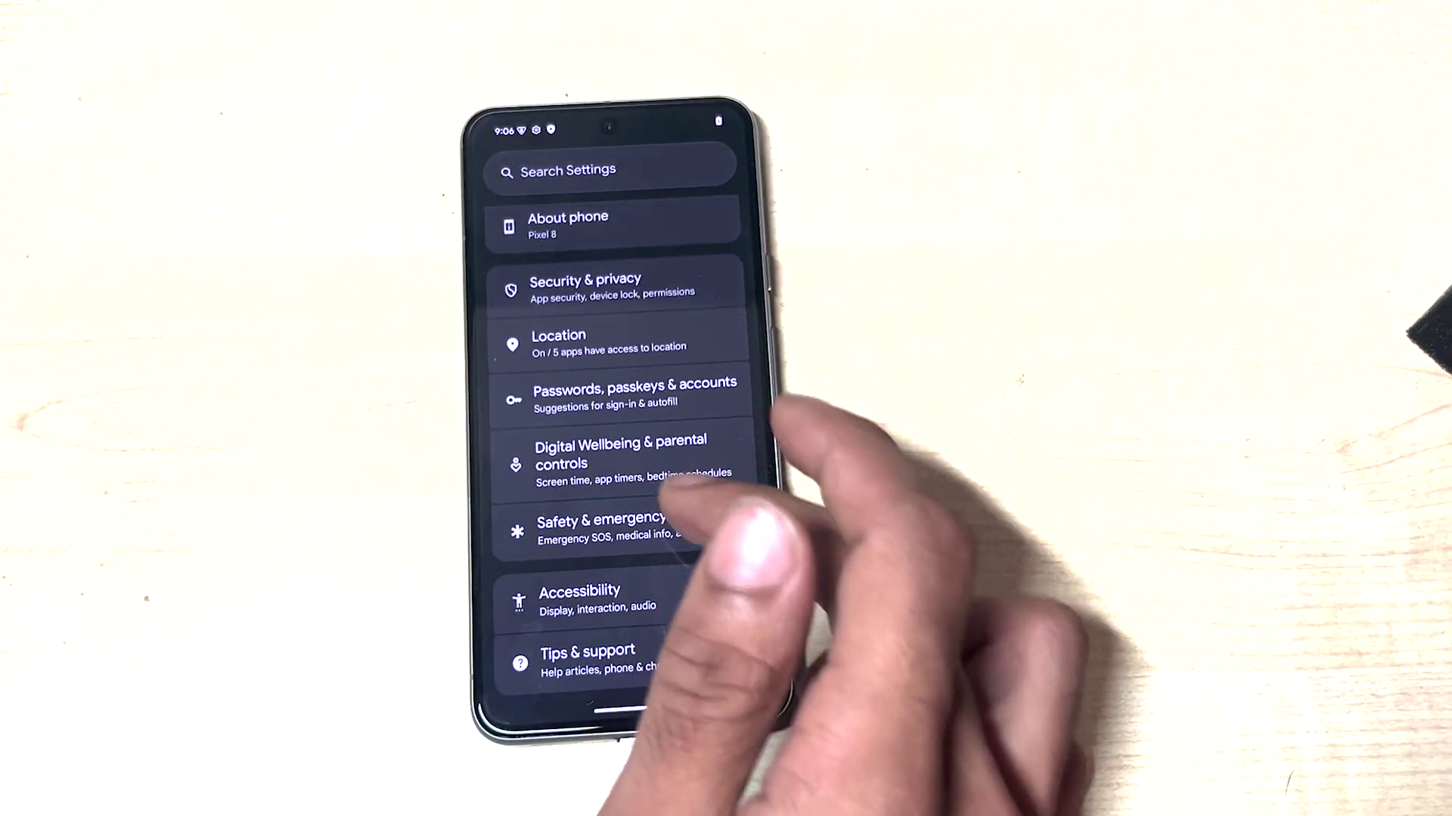
click(570, 278)
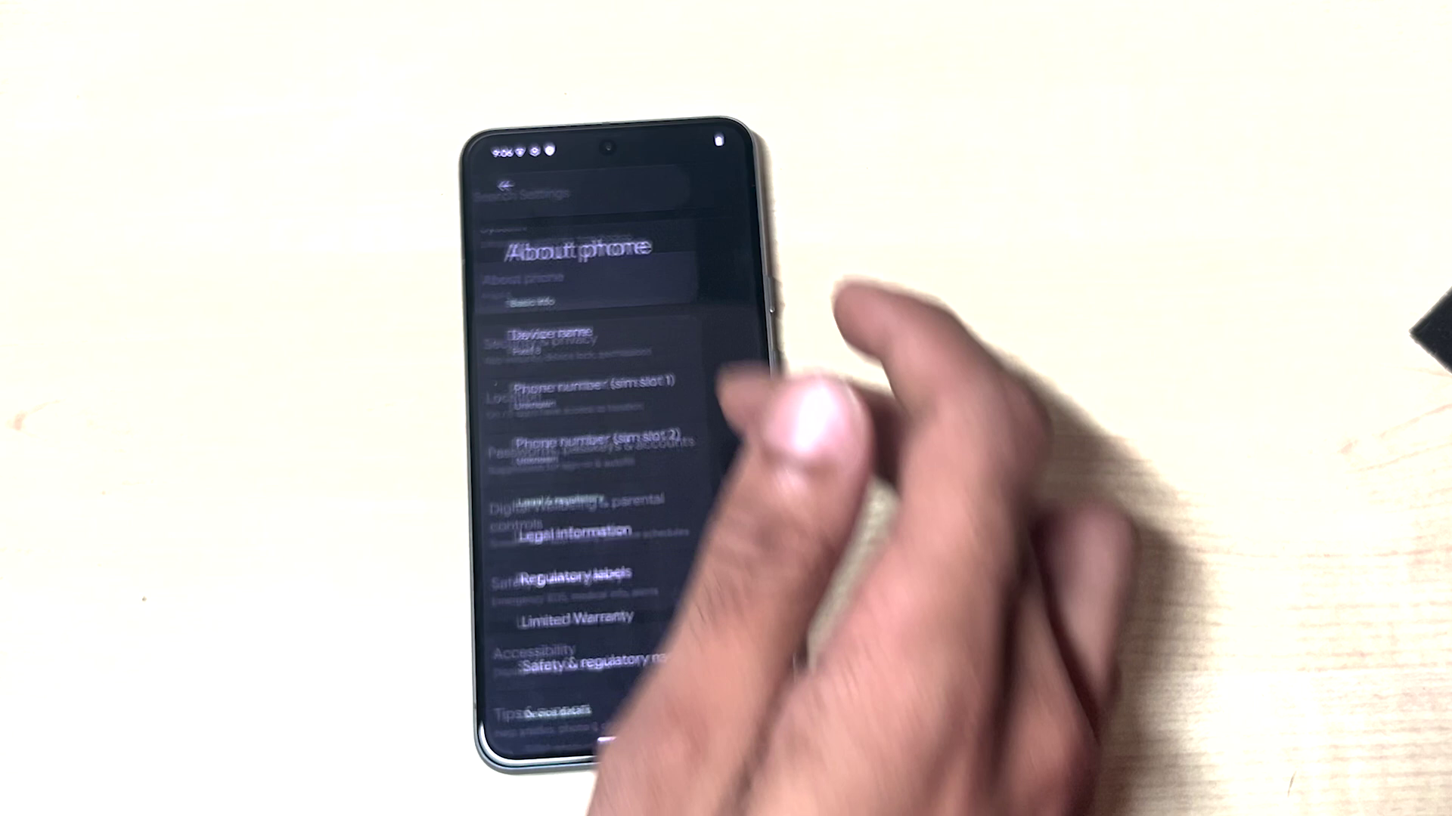
scroll(627, 491, down, 10)
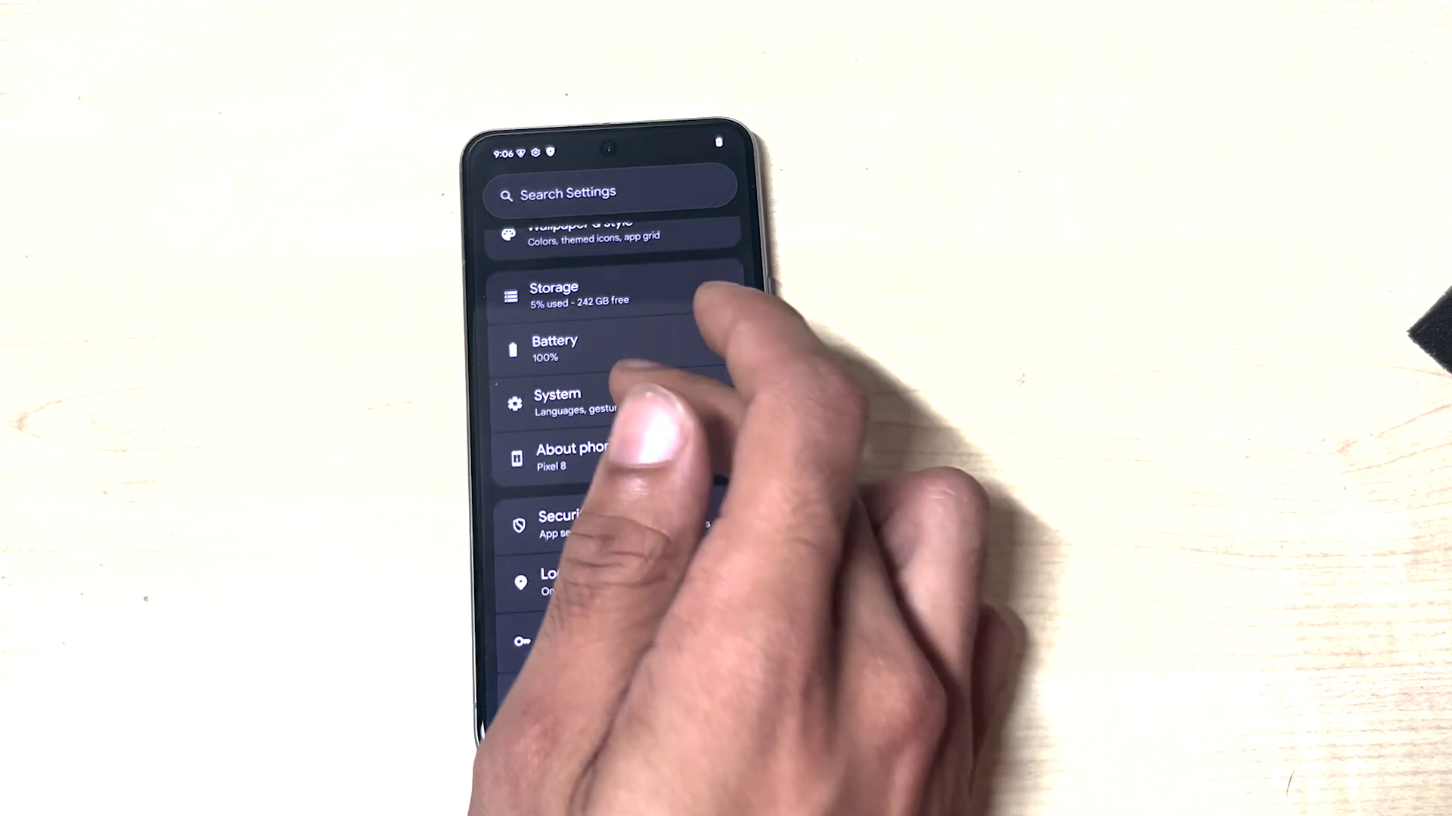
- In System > Developer options, confirm OEM unlocking and USB debugging are on, then return home
click(628, 397)
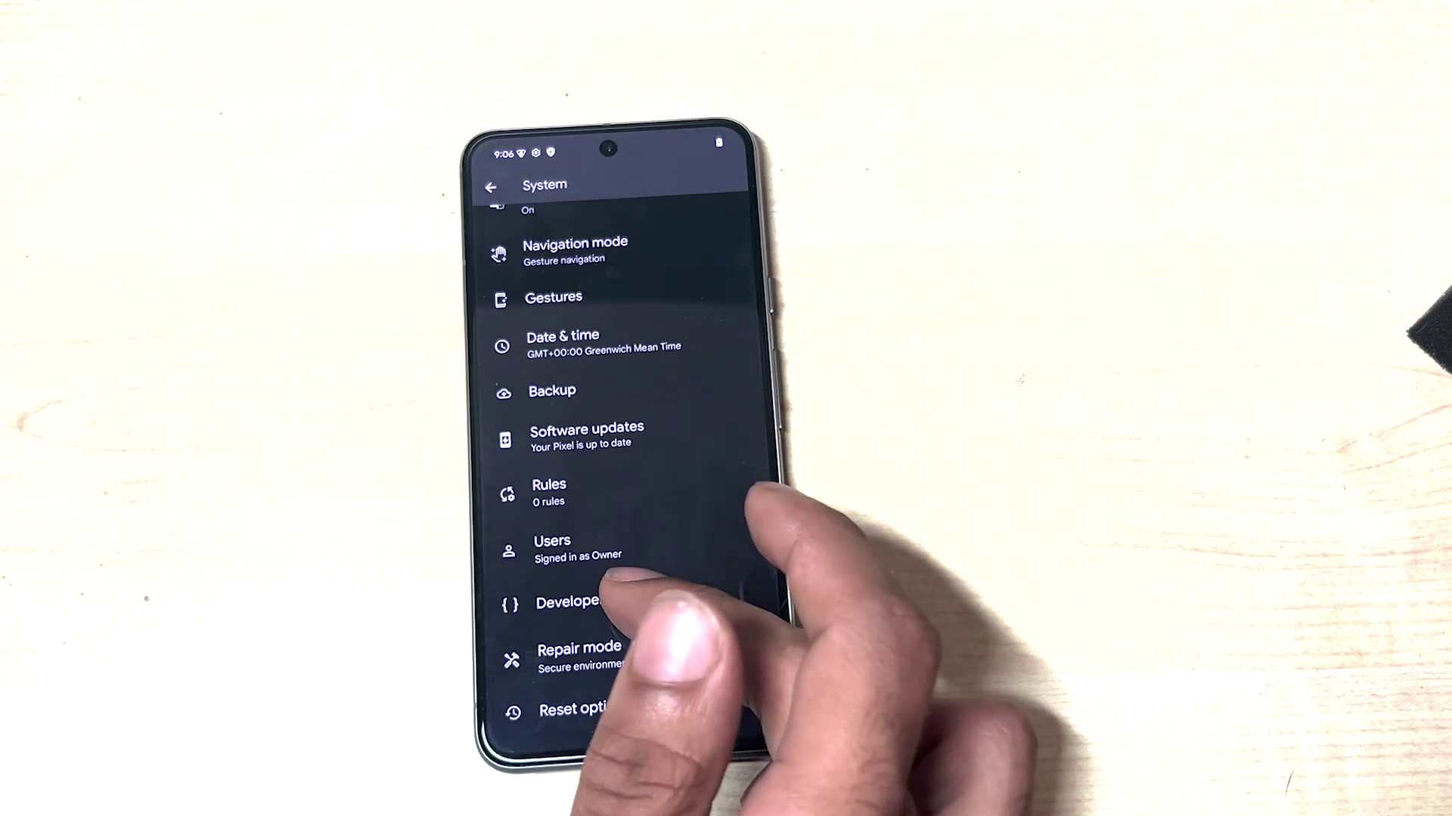
click(726, 603)
scroll(665, 597, down, 5)
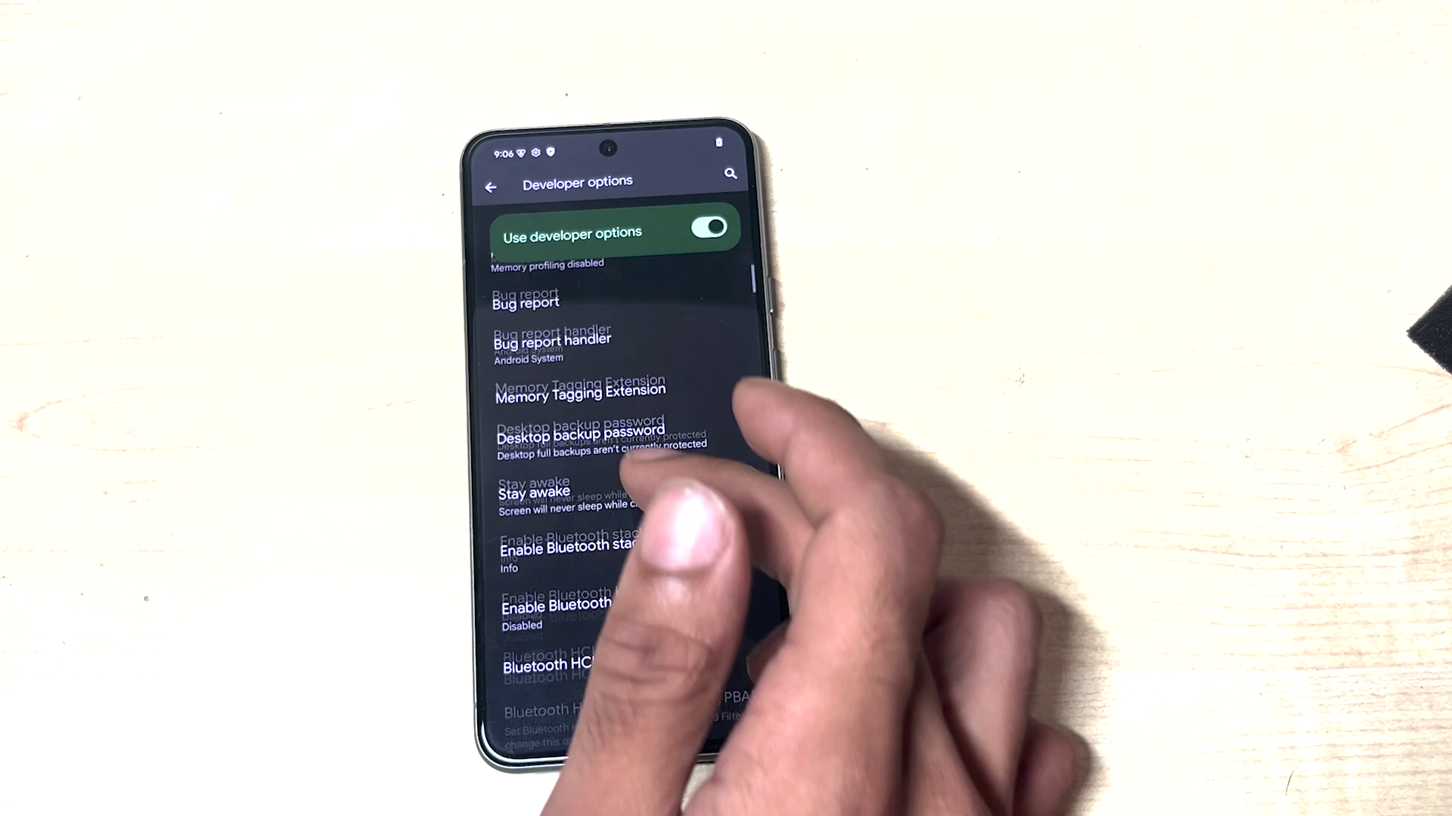
scroll(726, 575, down, 5)
scroll(710, 522, down, 5)
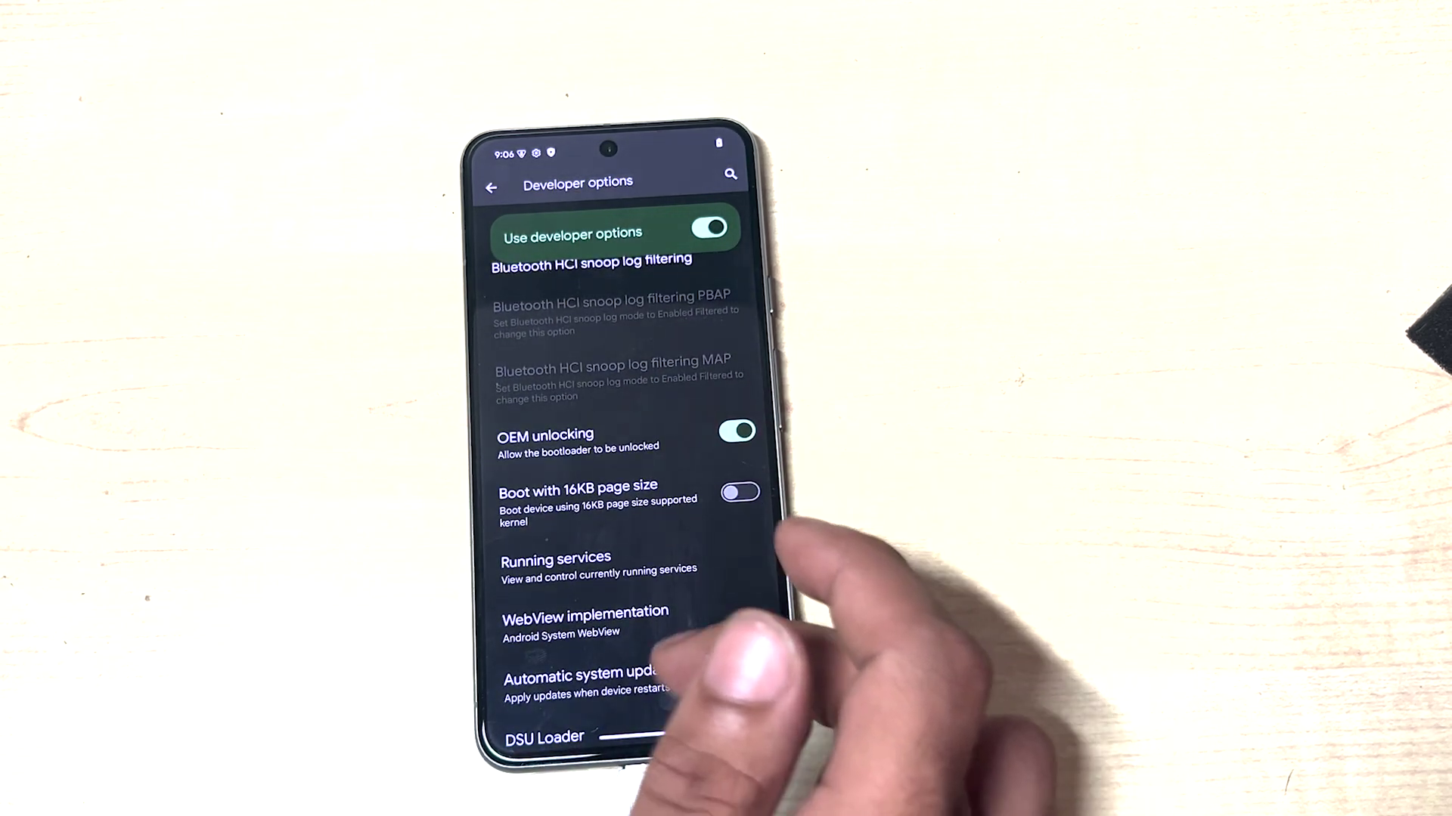
scroll(680, 529, down, 3)
scroll(620, 529, down, 5)
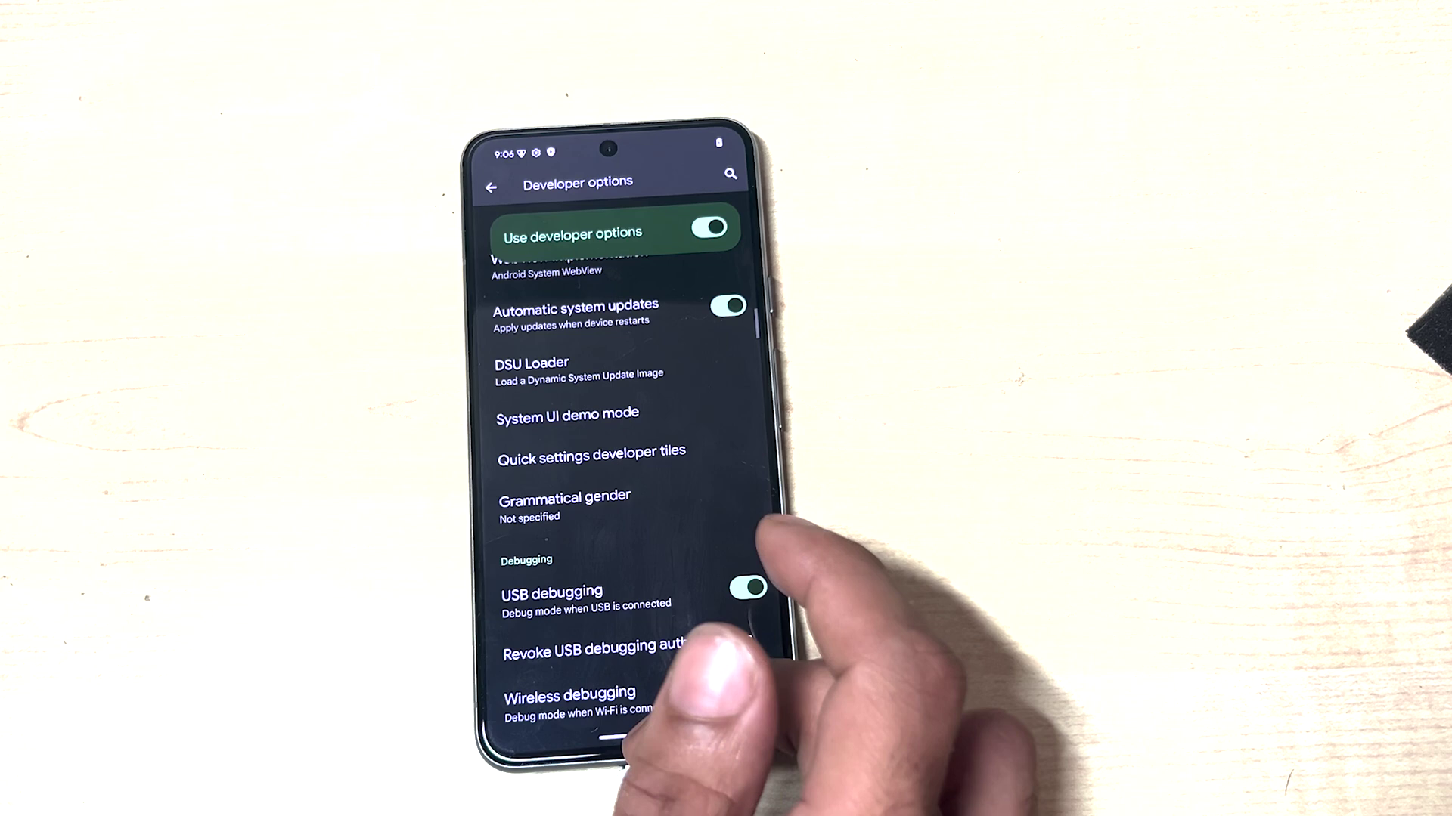
drag(612, 745, 628, 491)
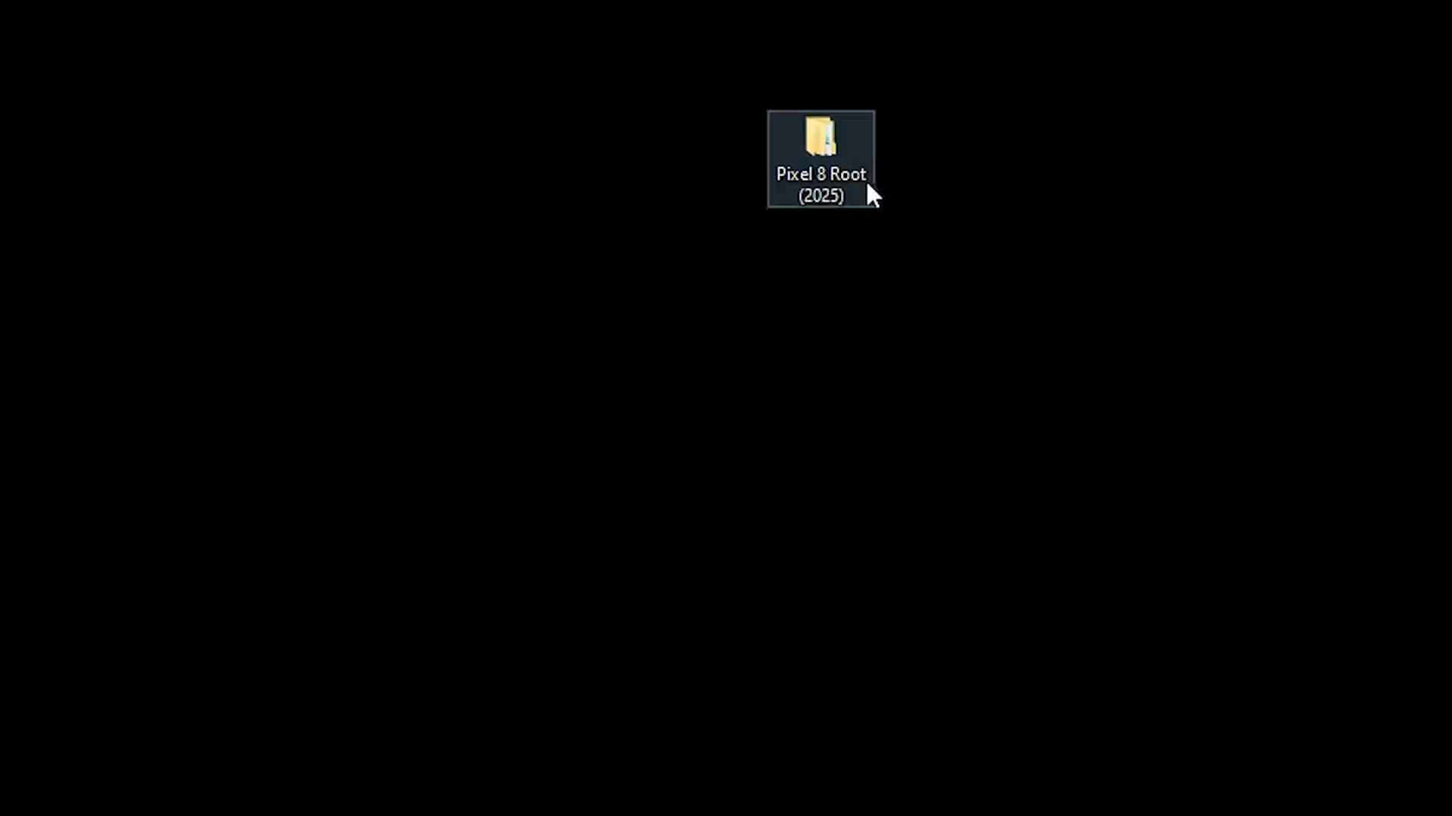
- Launch bootloader_unlock.exe from the Pixel 8 Root (2025) > Step 1 folder
double_click(869, 194)
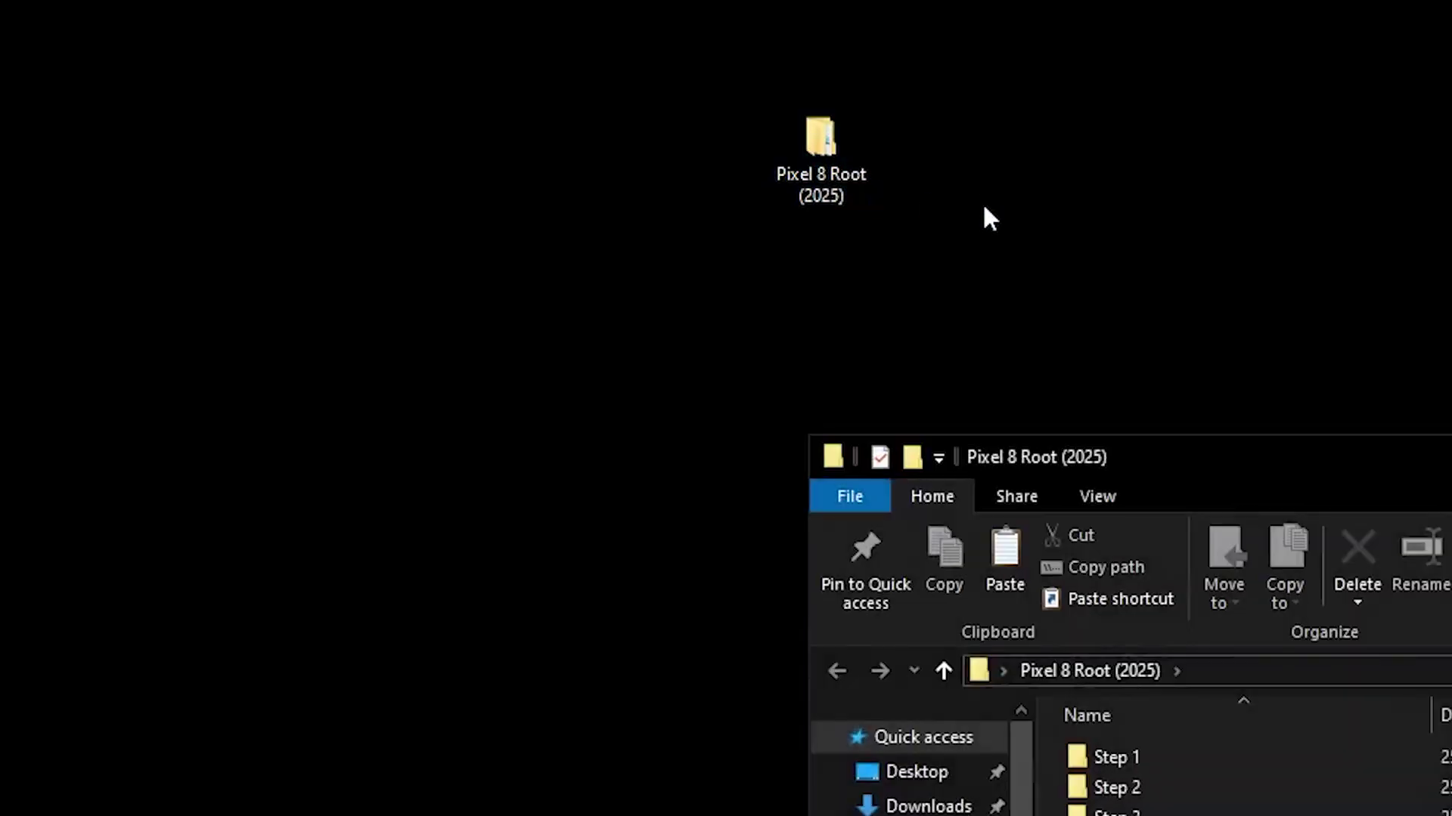
drag(1254, 456, 990, 335)
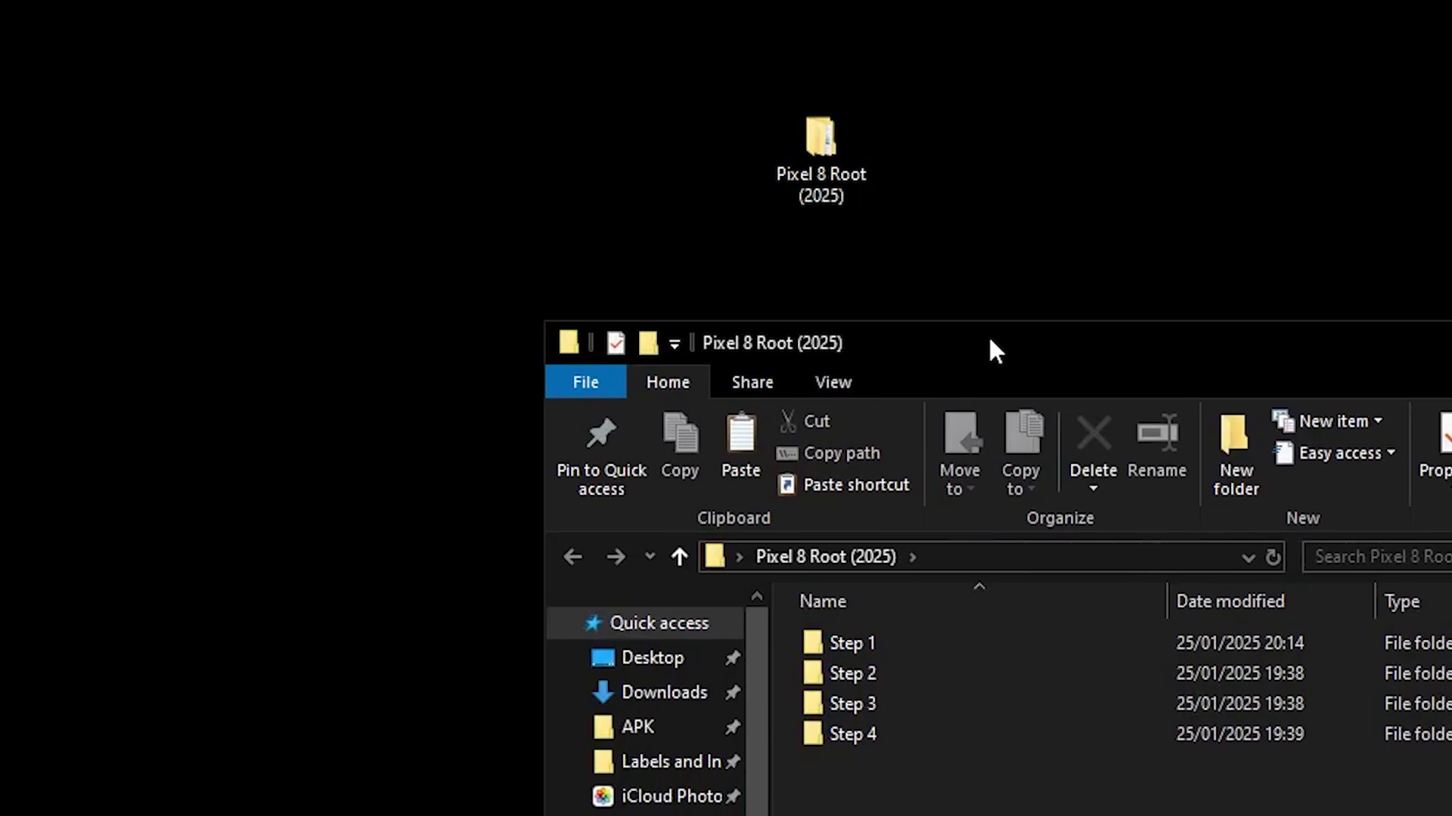
double_click(904, 644)
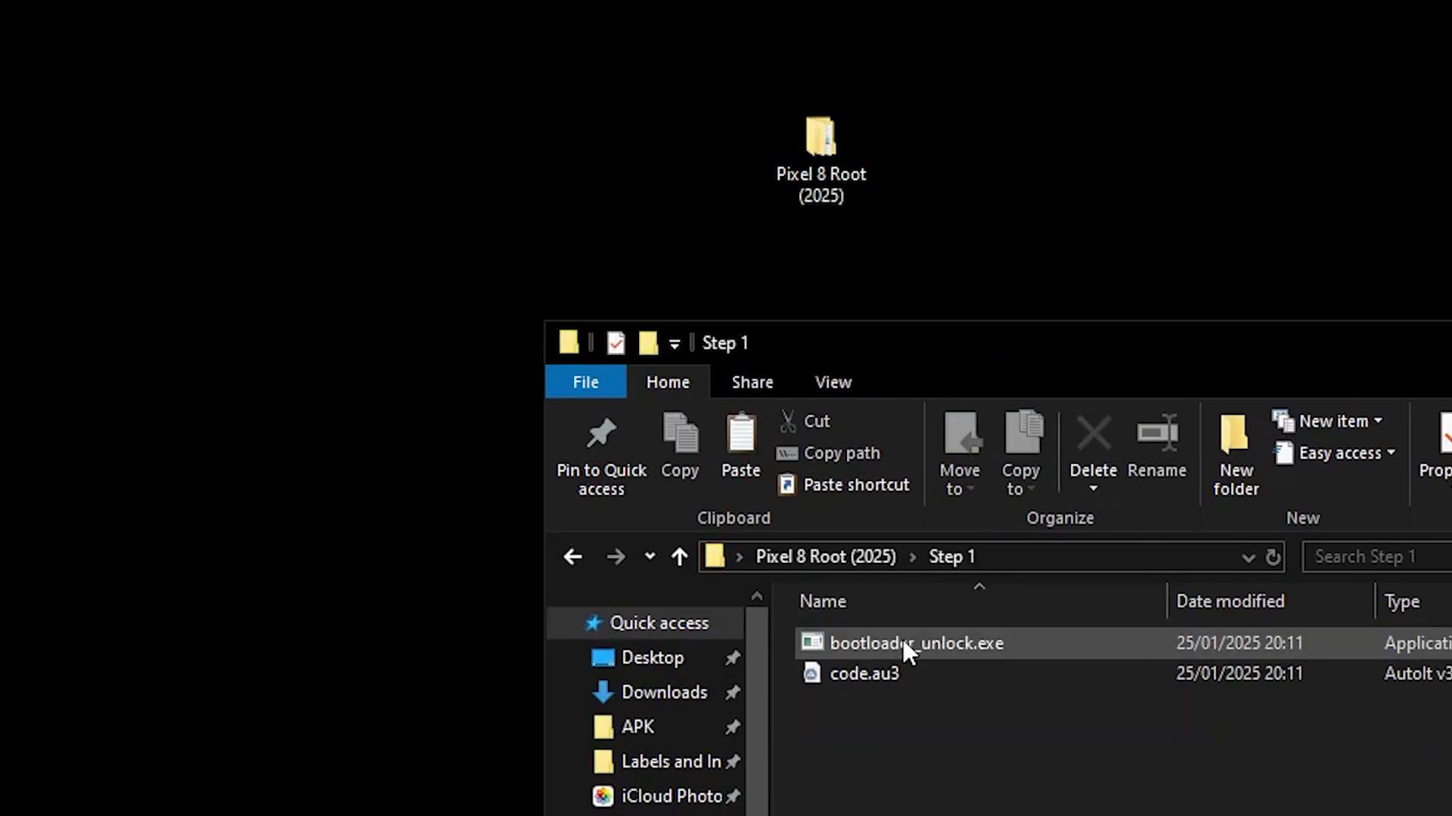
double_click(972, 643)
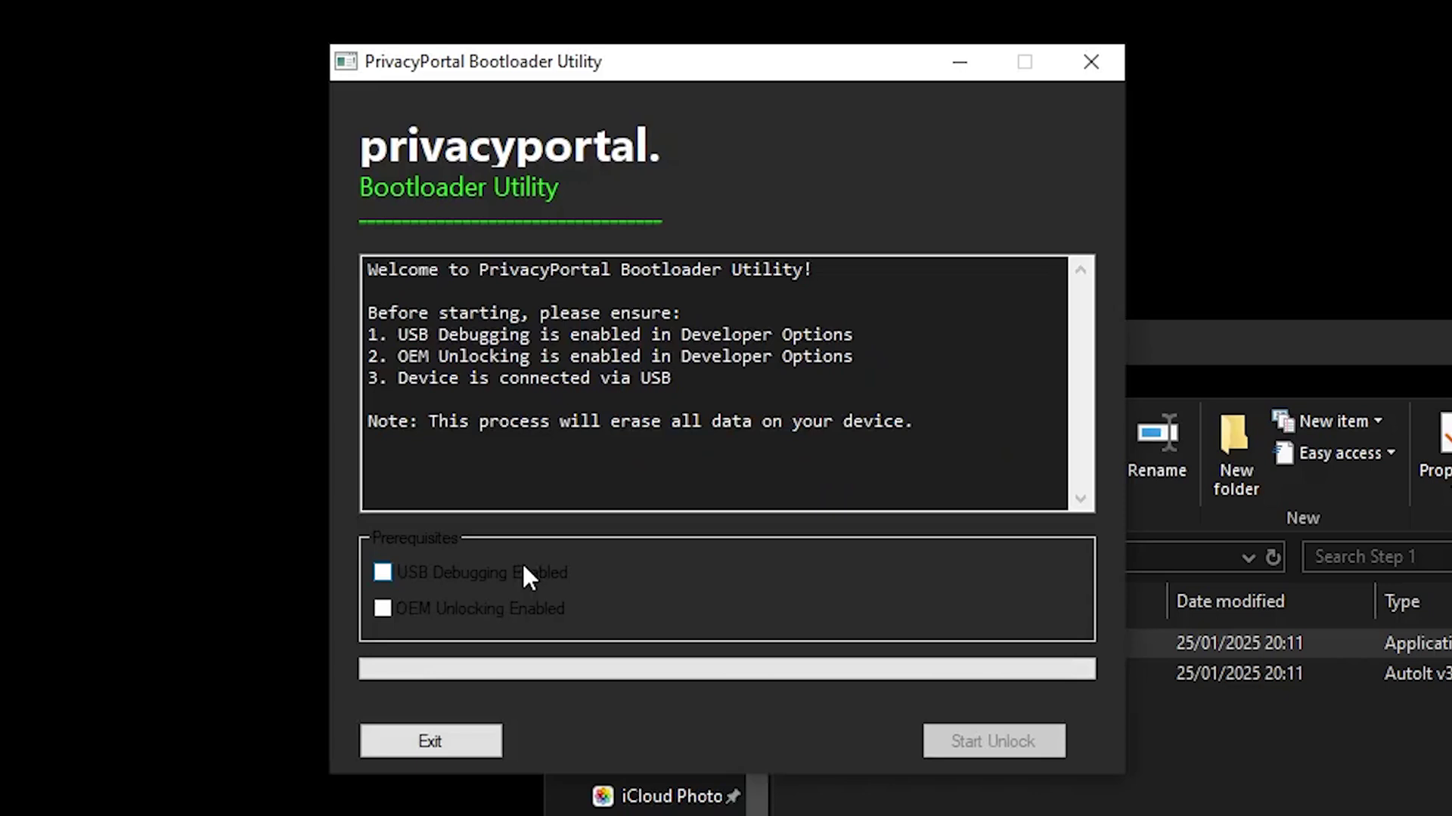
- Tick the USB debugging and OEM unlocking confirmations and start the bootloader unlock
click(410, 573)
click(429, 608)
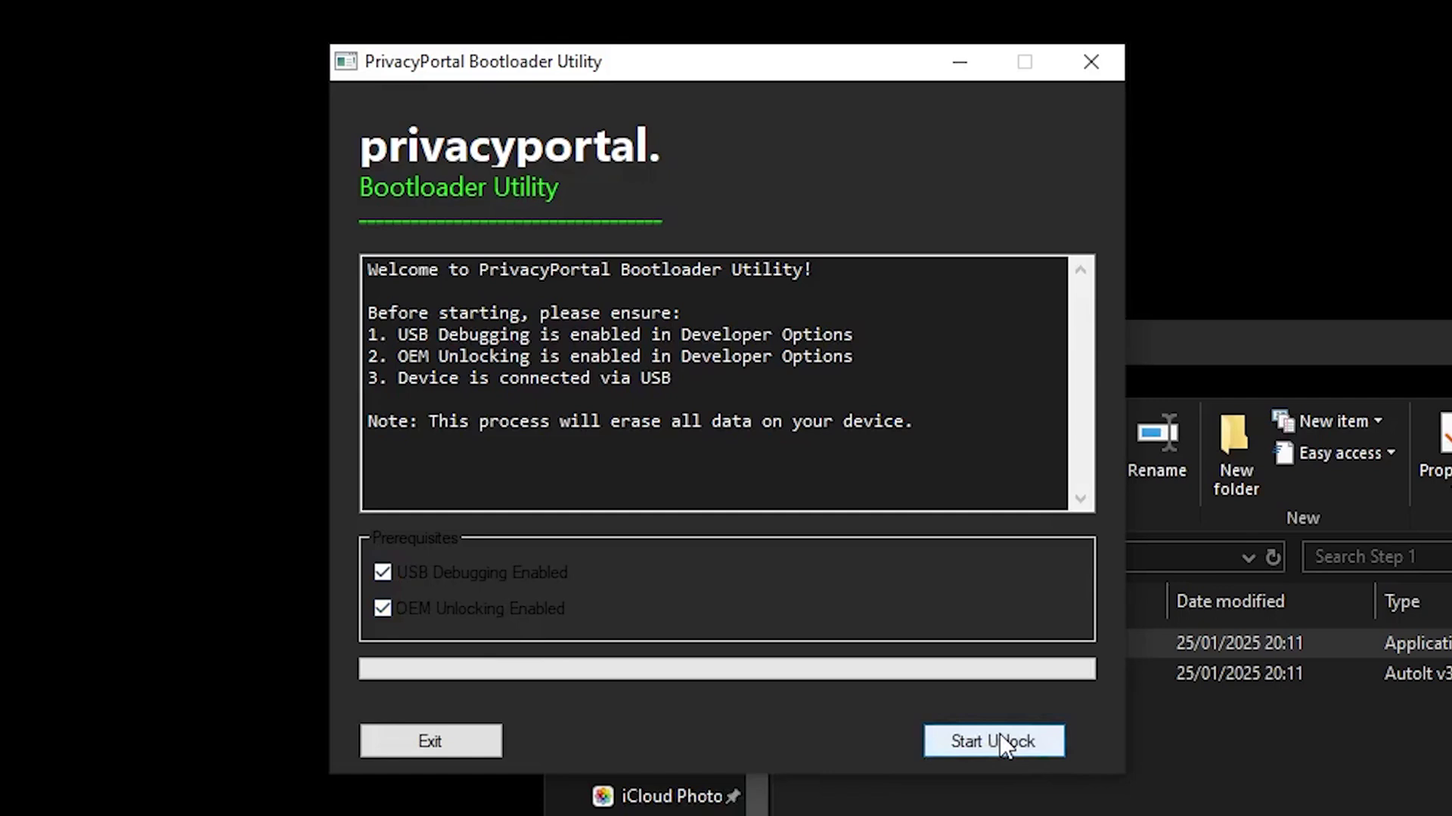
click(999, 733)
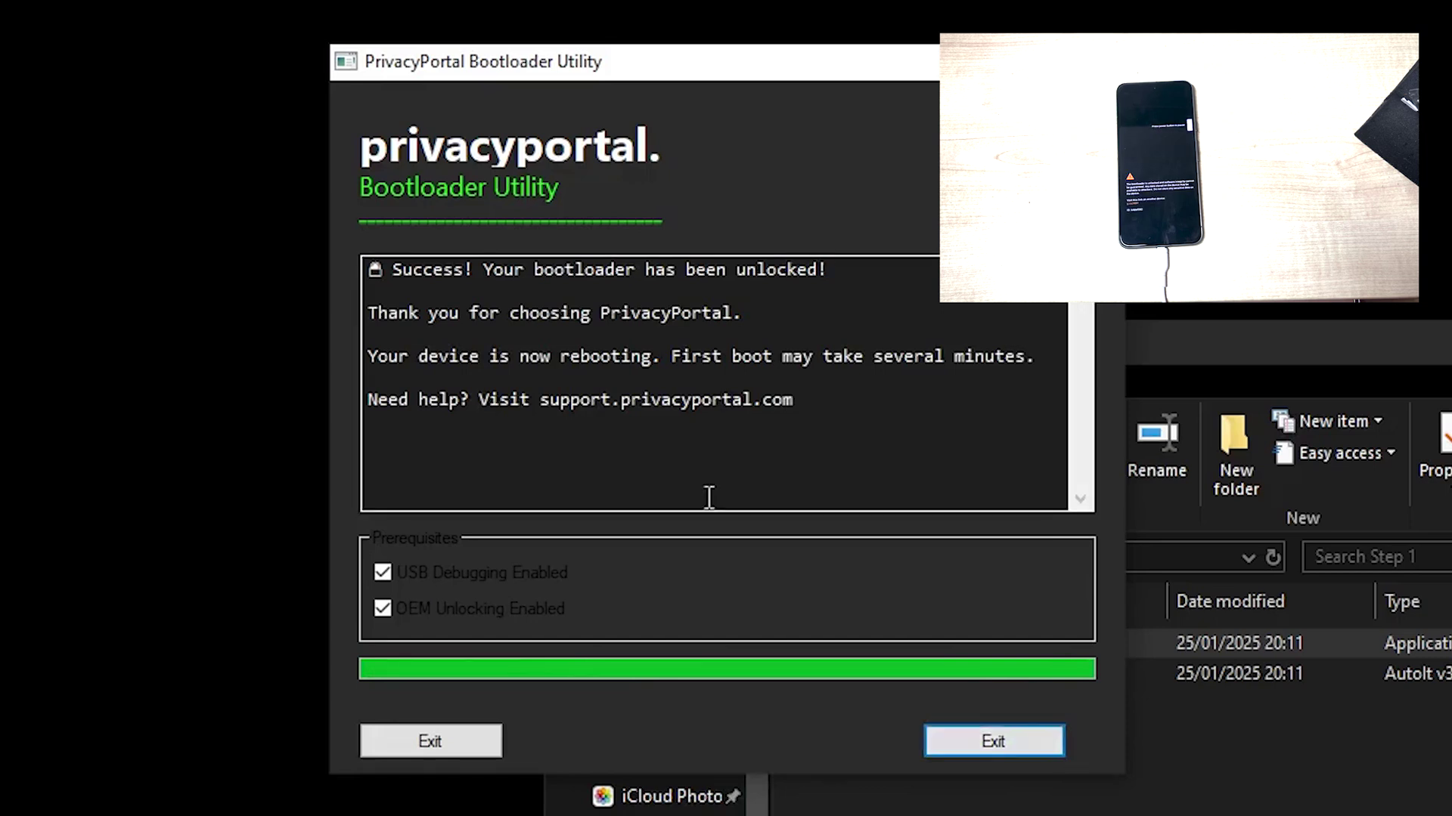
- Exit the bootloader utility and open the Step 2 folder in Pixel 8 Root (2025)
click(459, 751)
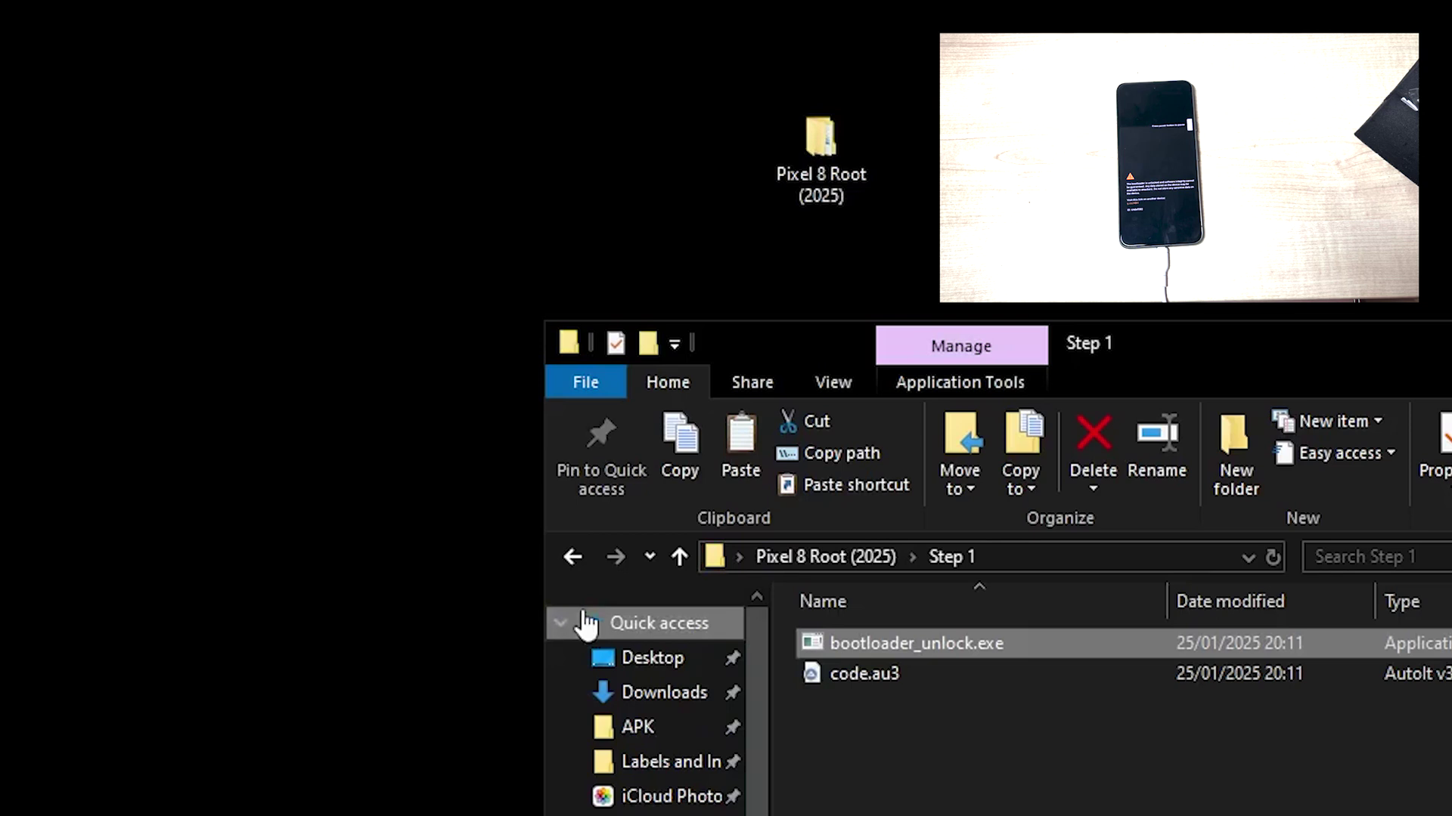
click(566, 559)
double_click(858, 675)
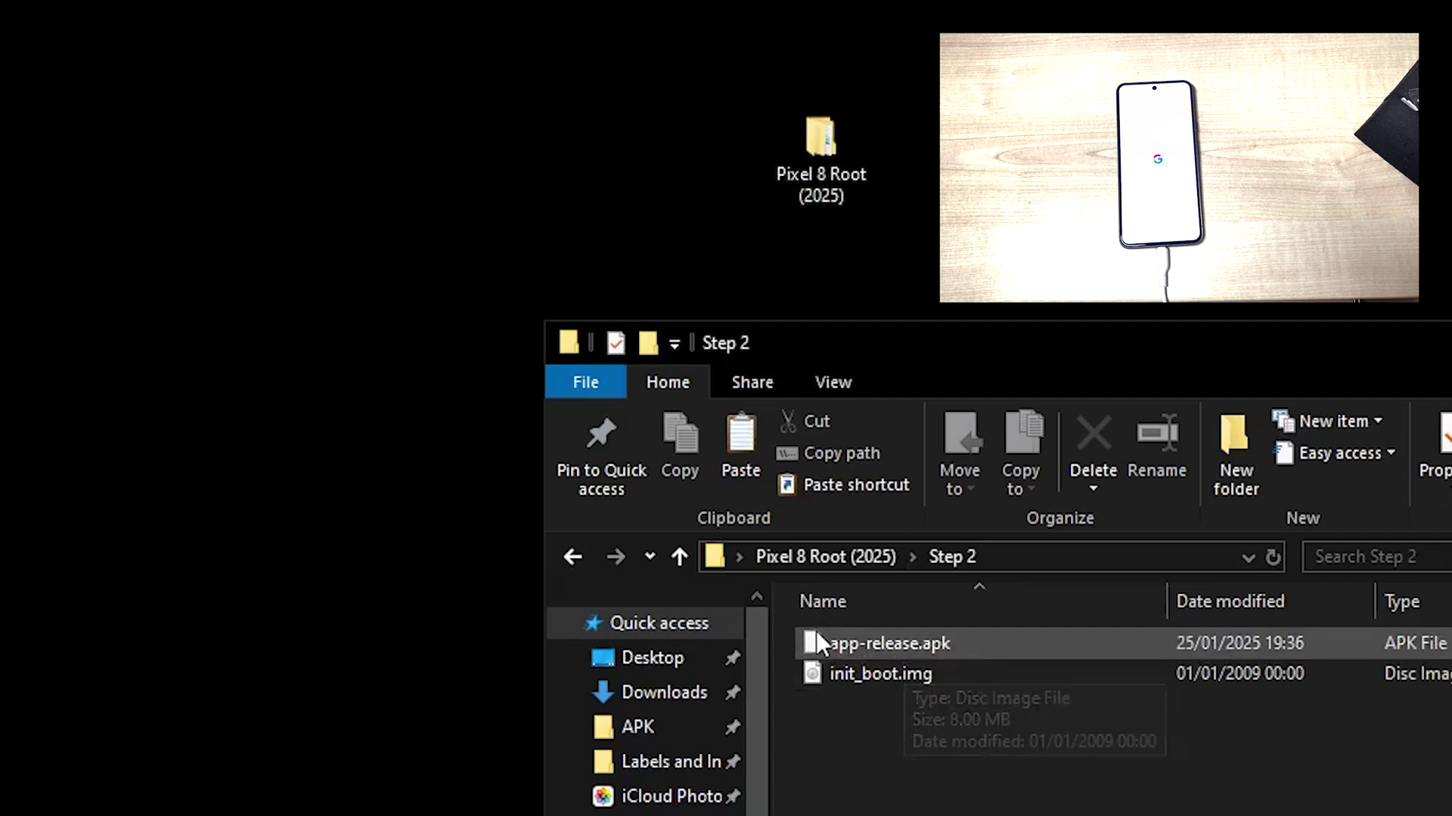
- Check init_boot.img and app-release.apk in Step 2, dismissing the context menu unused
click(871, 684)
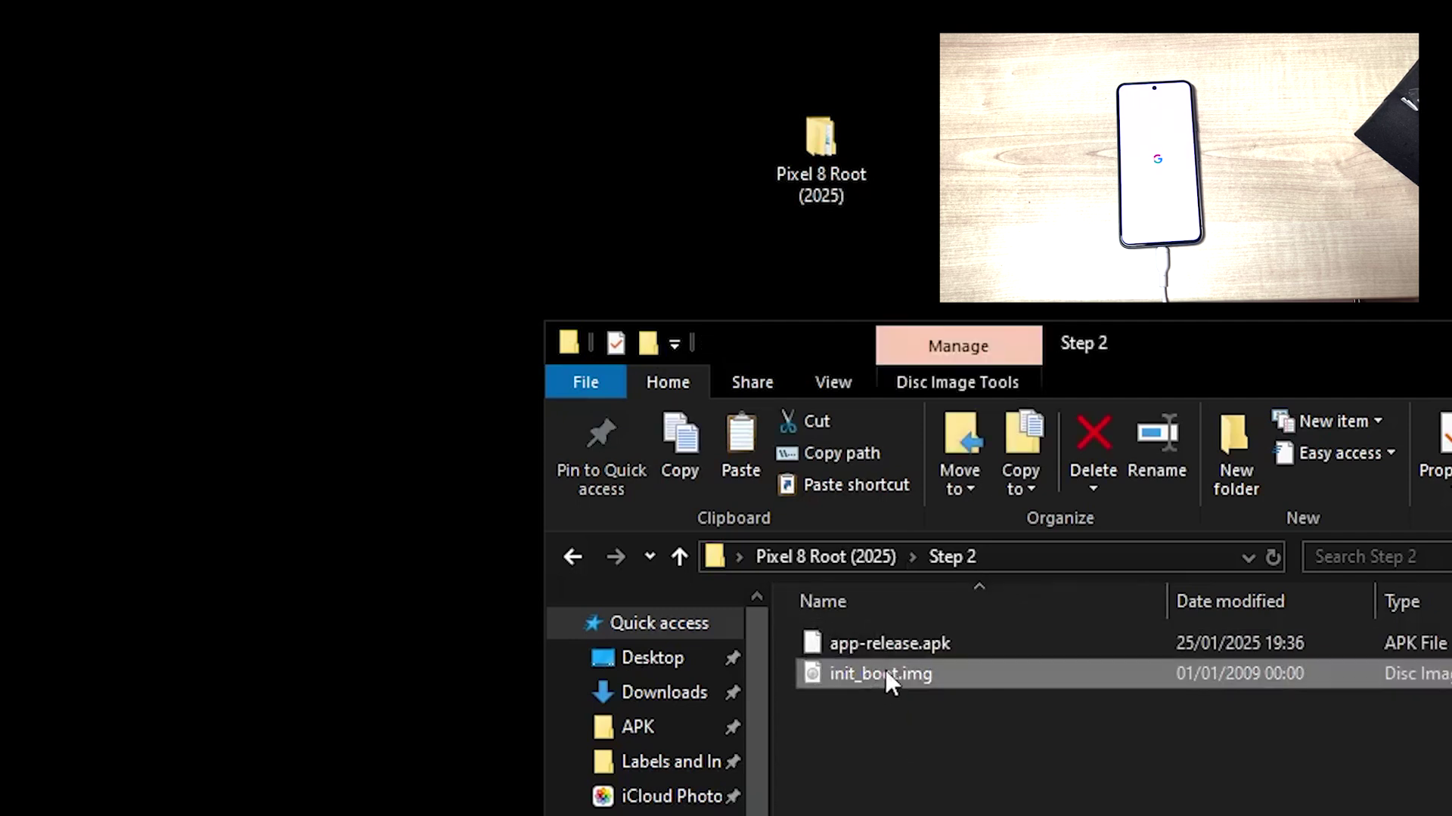
click(981, 735)
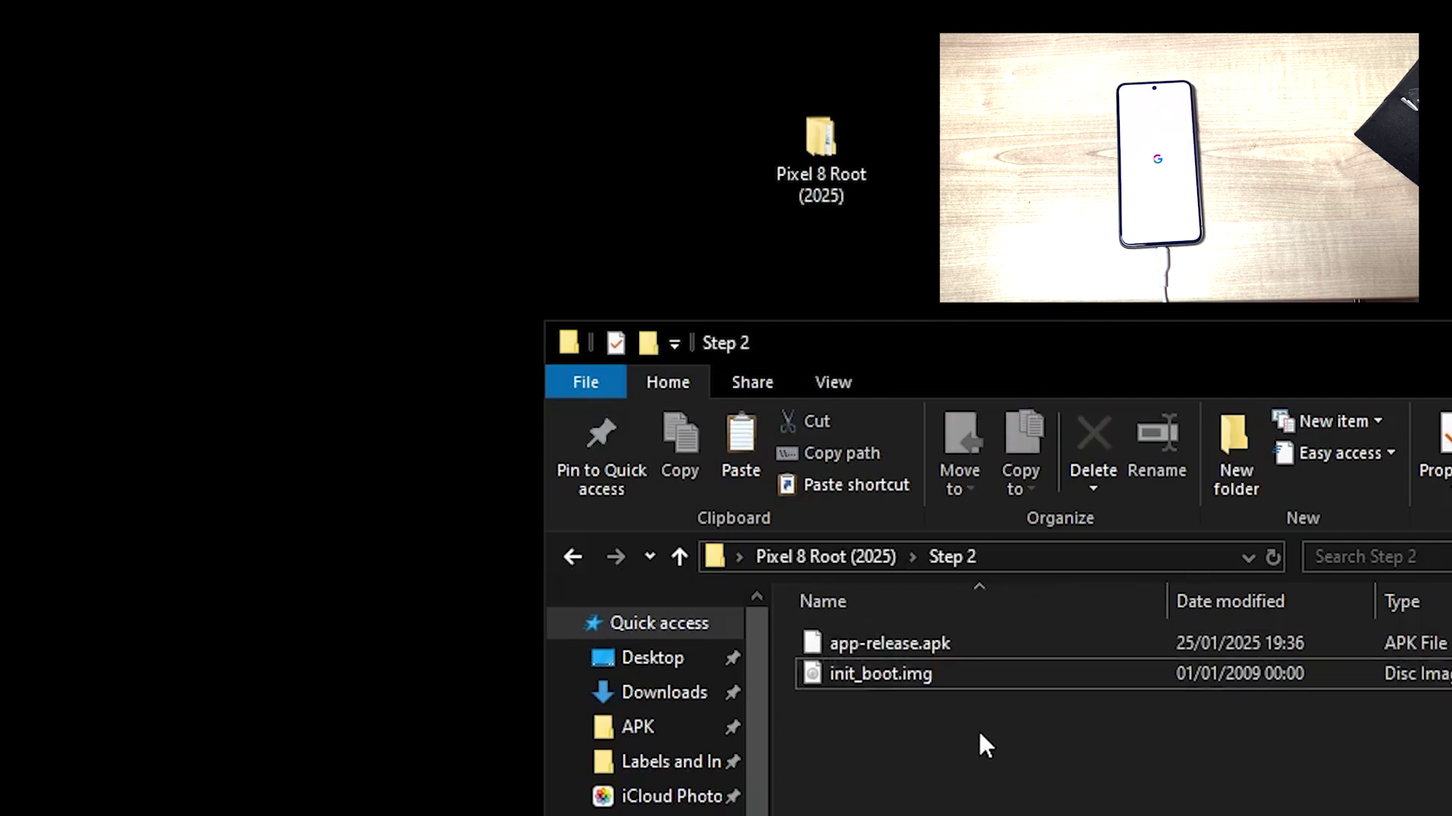
click(892, 644)
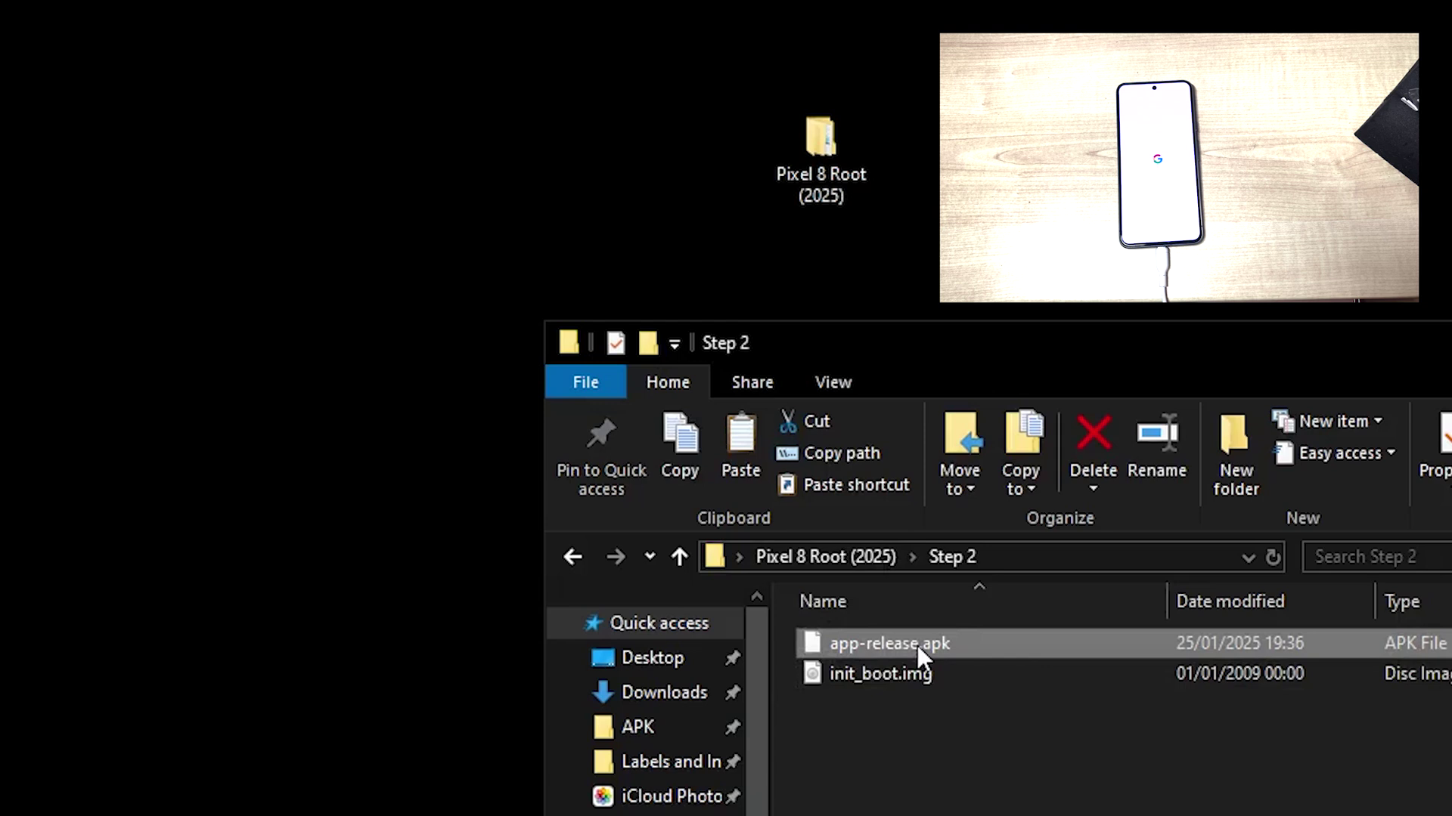
right_click(917, 646)
click(919, 740)
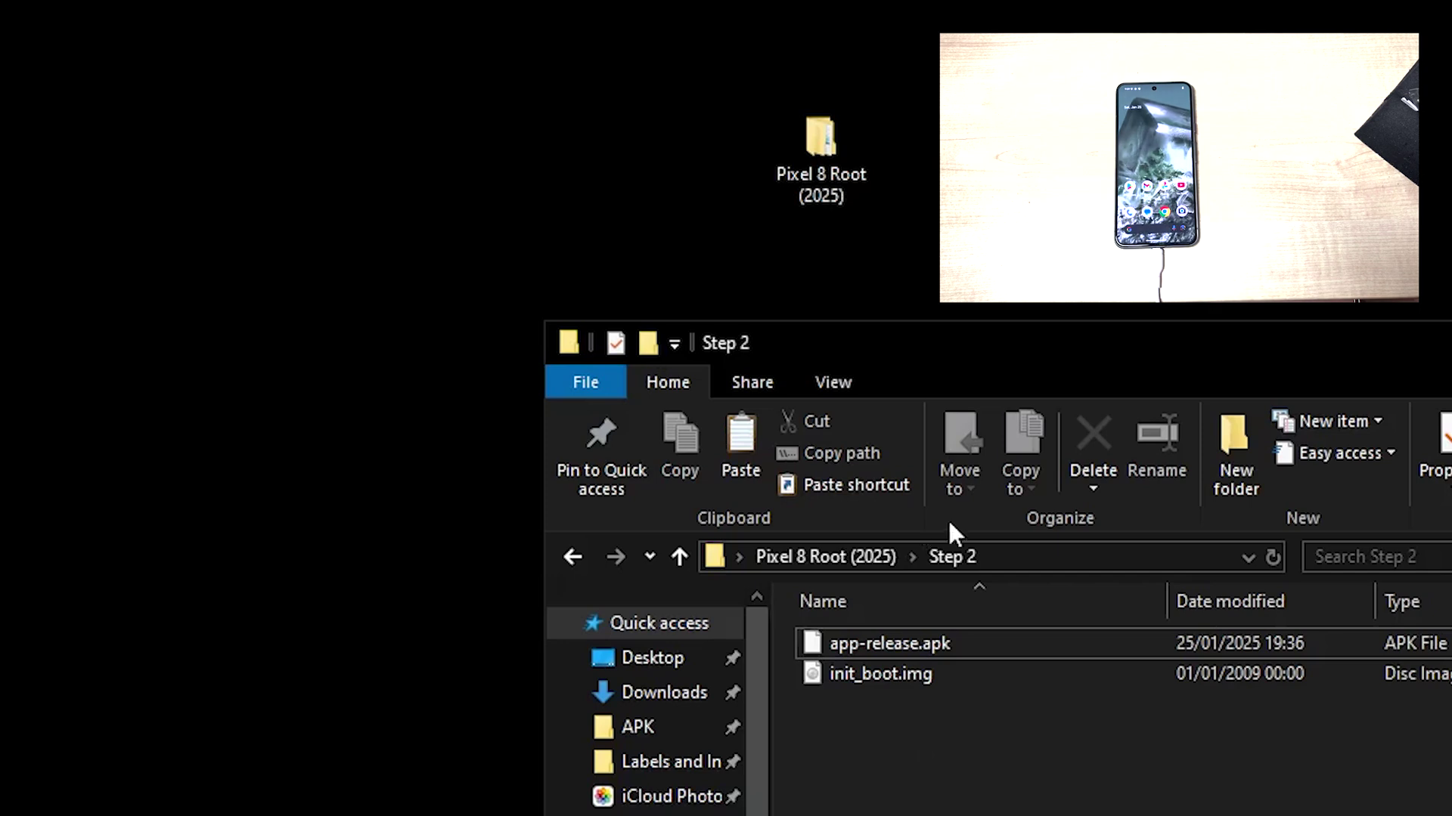
- Send app-release.apk and init_boot.img to the Pixel device via Send to
drag(937, 765, 882, 649)
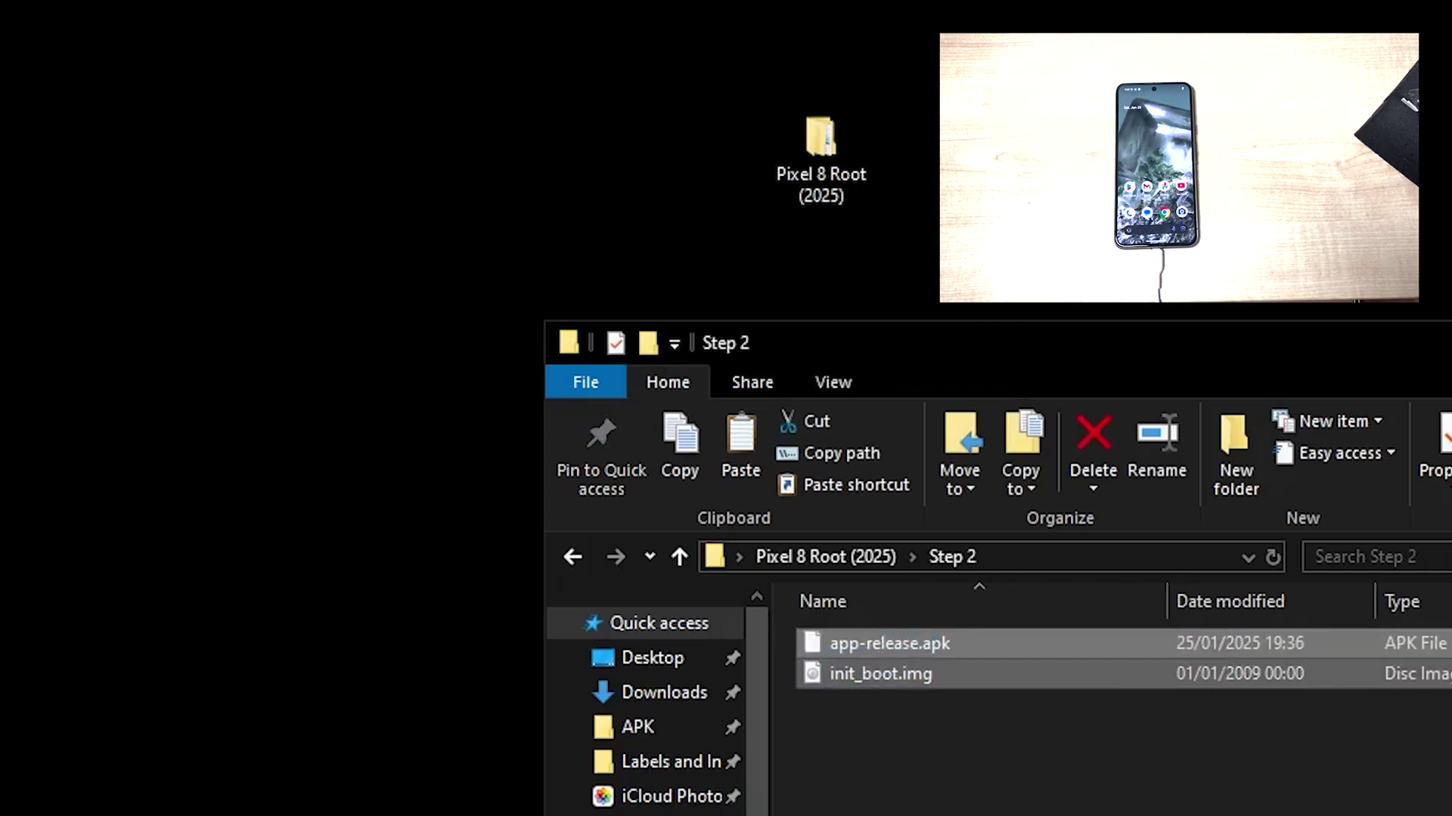
right_click(945, 672)
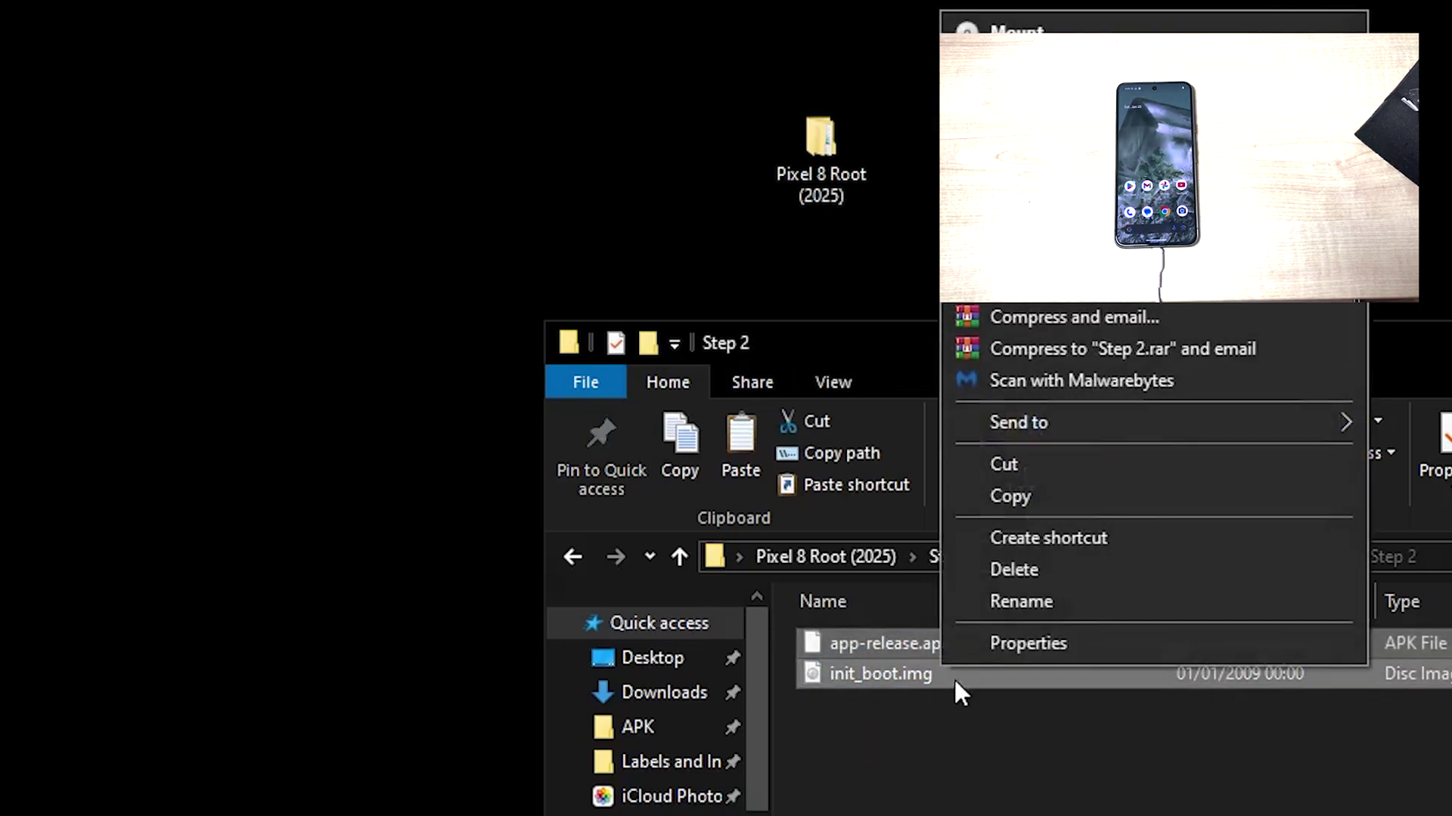
mouse_move(1031, 421)
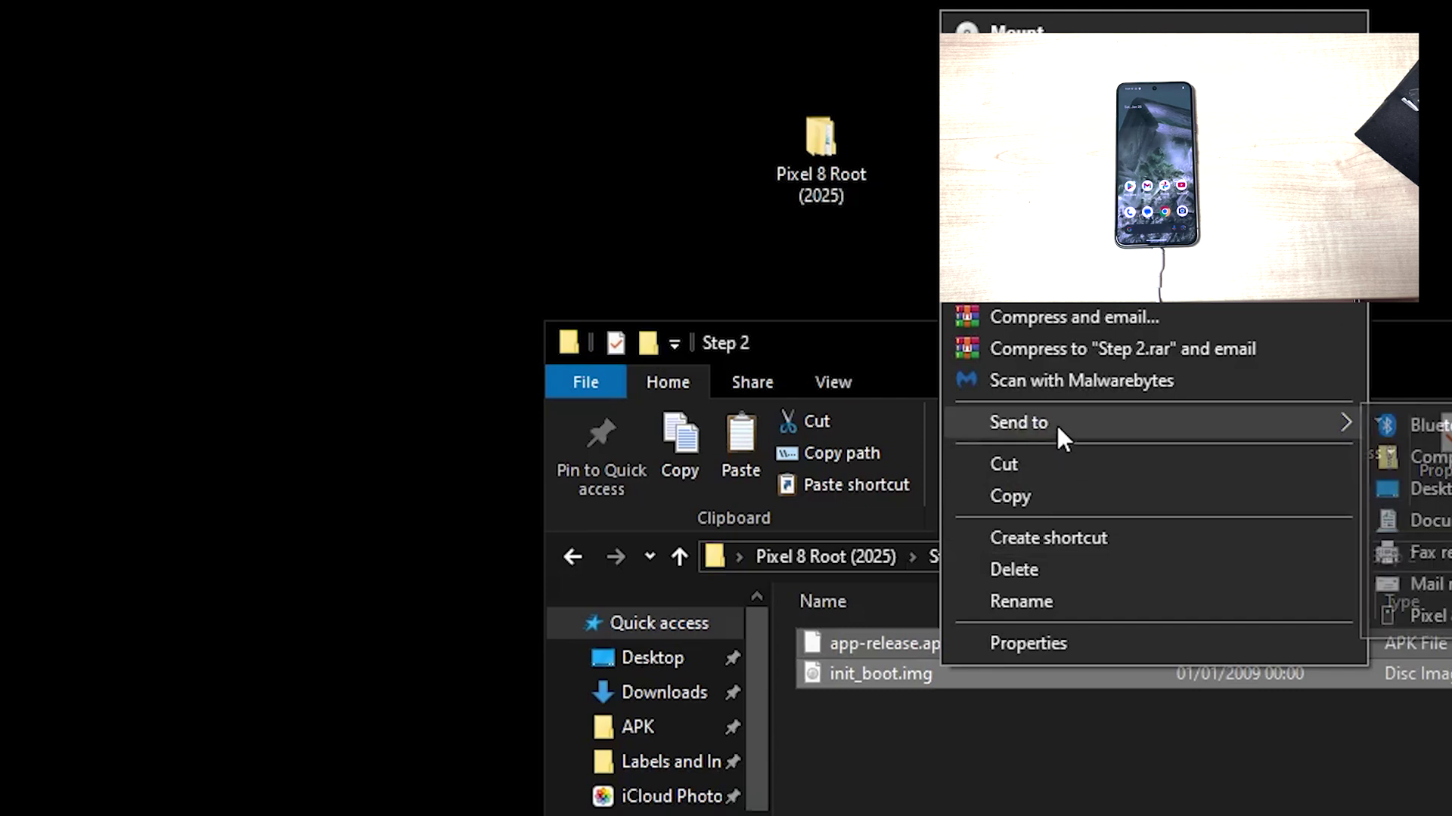
click(1418, 614)
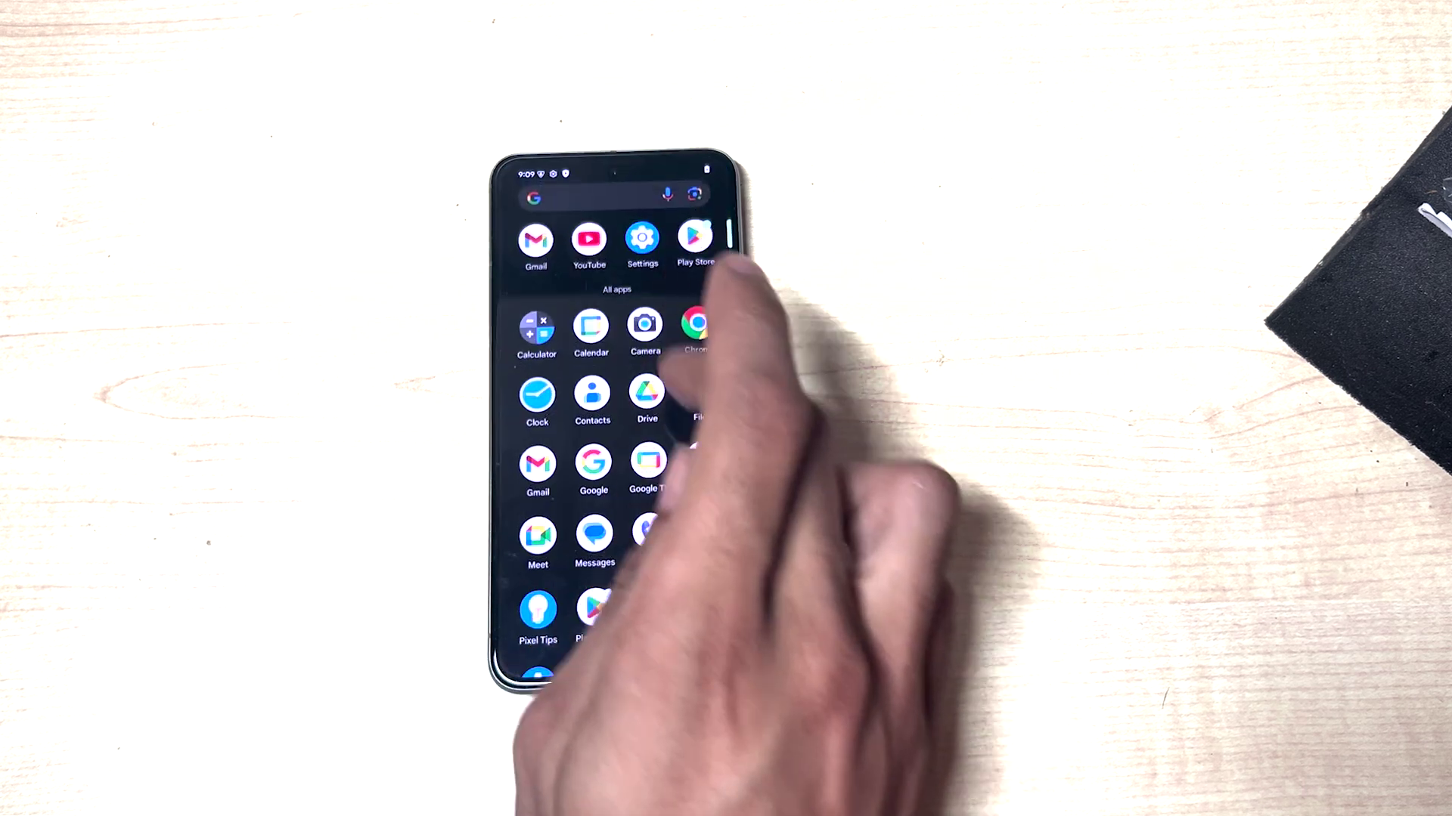
- Open Files by Google, clear its startup prompts, and browse Internal storage
click(702, 397)
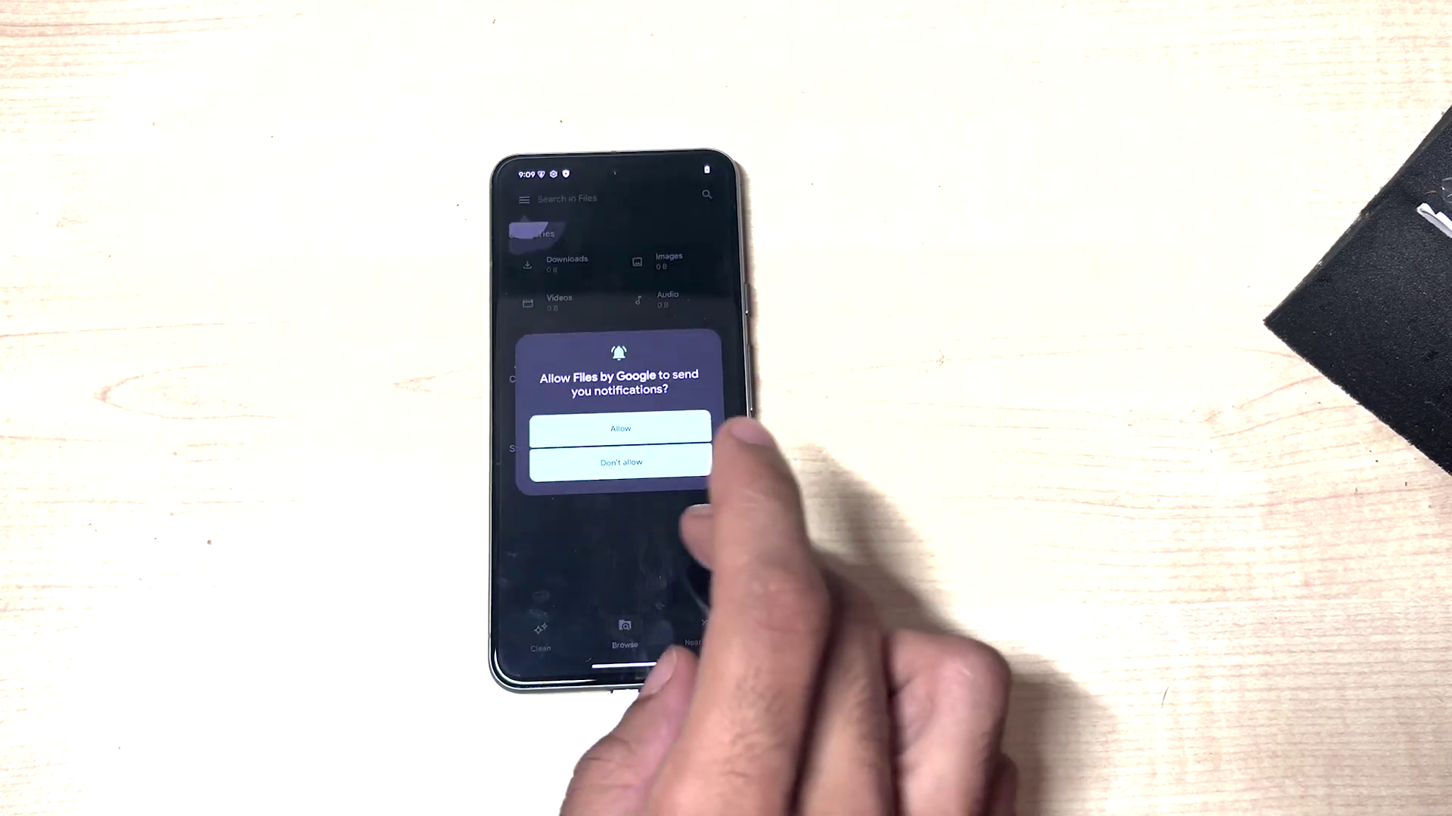
click(681, 428)
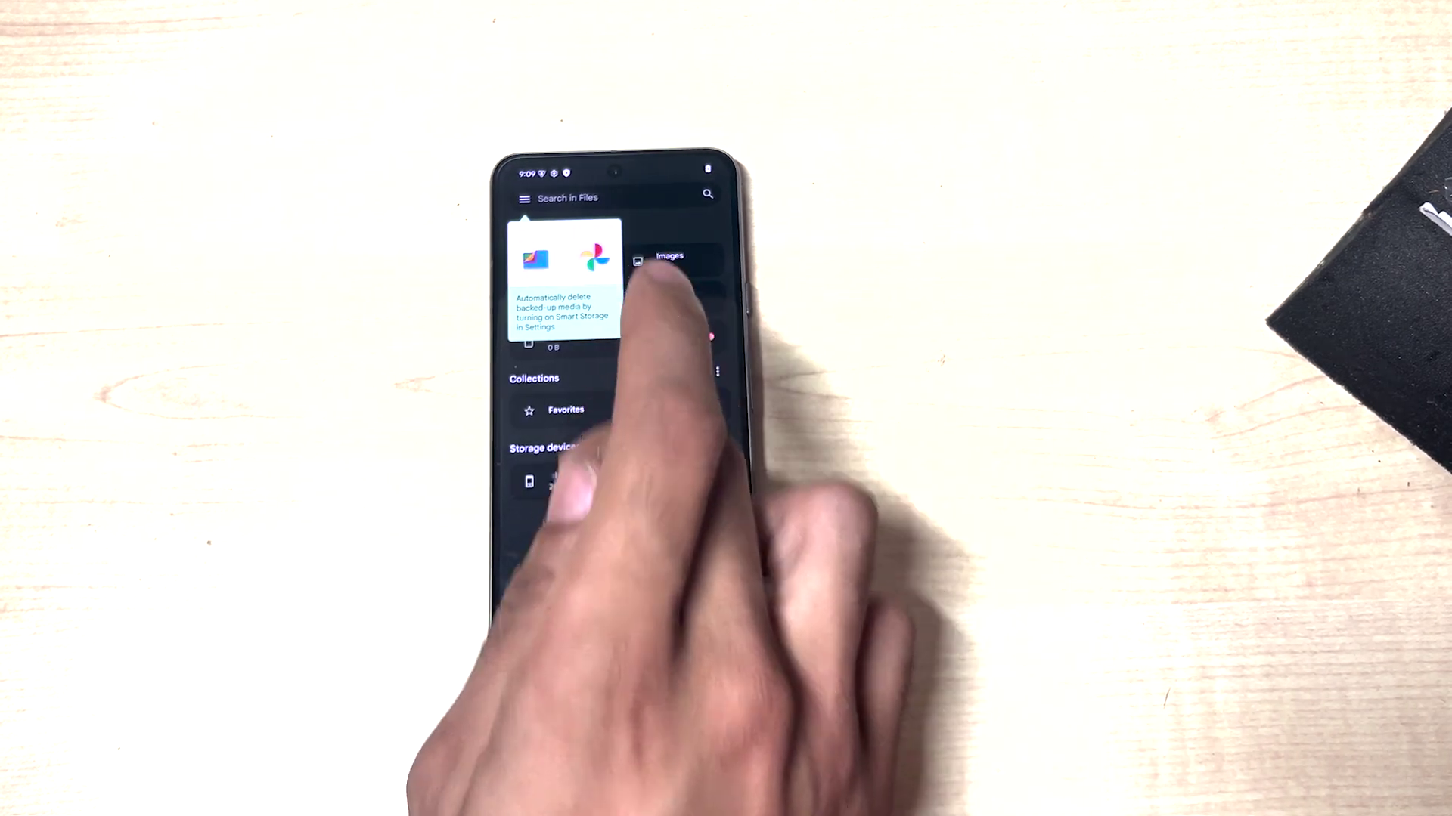
click(658, 276)
click(564, 481)
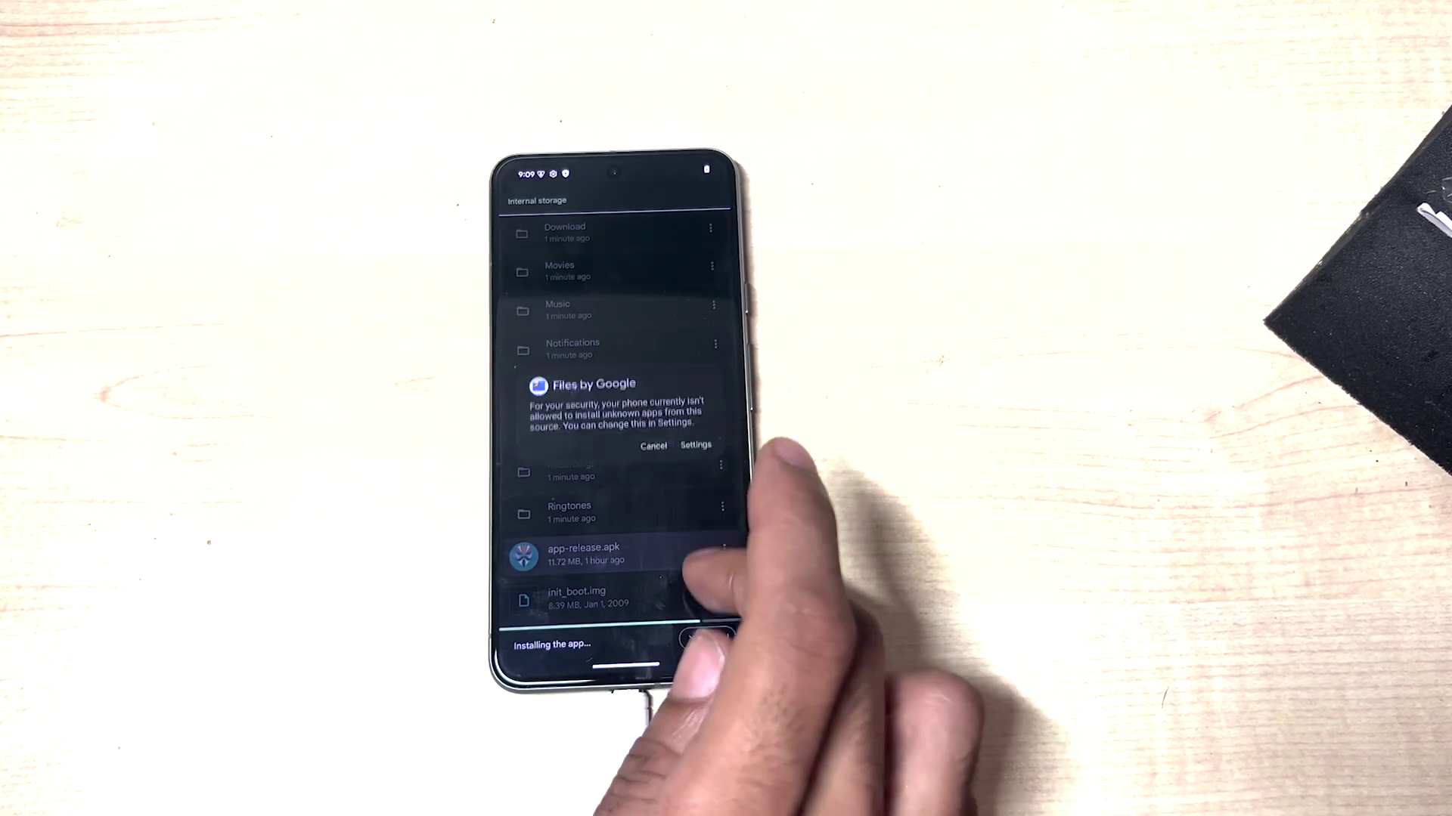
- Allow installs from Files by Google and finish installing Magisk from app-release.apk
click(696, 444)
click(713, 370)
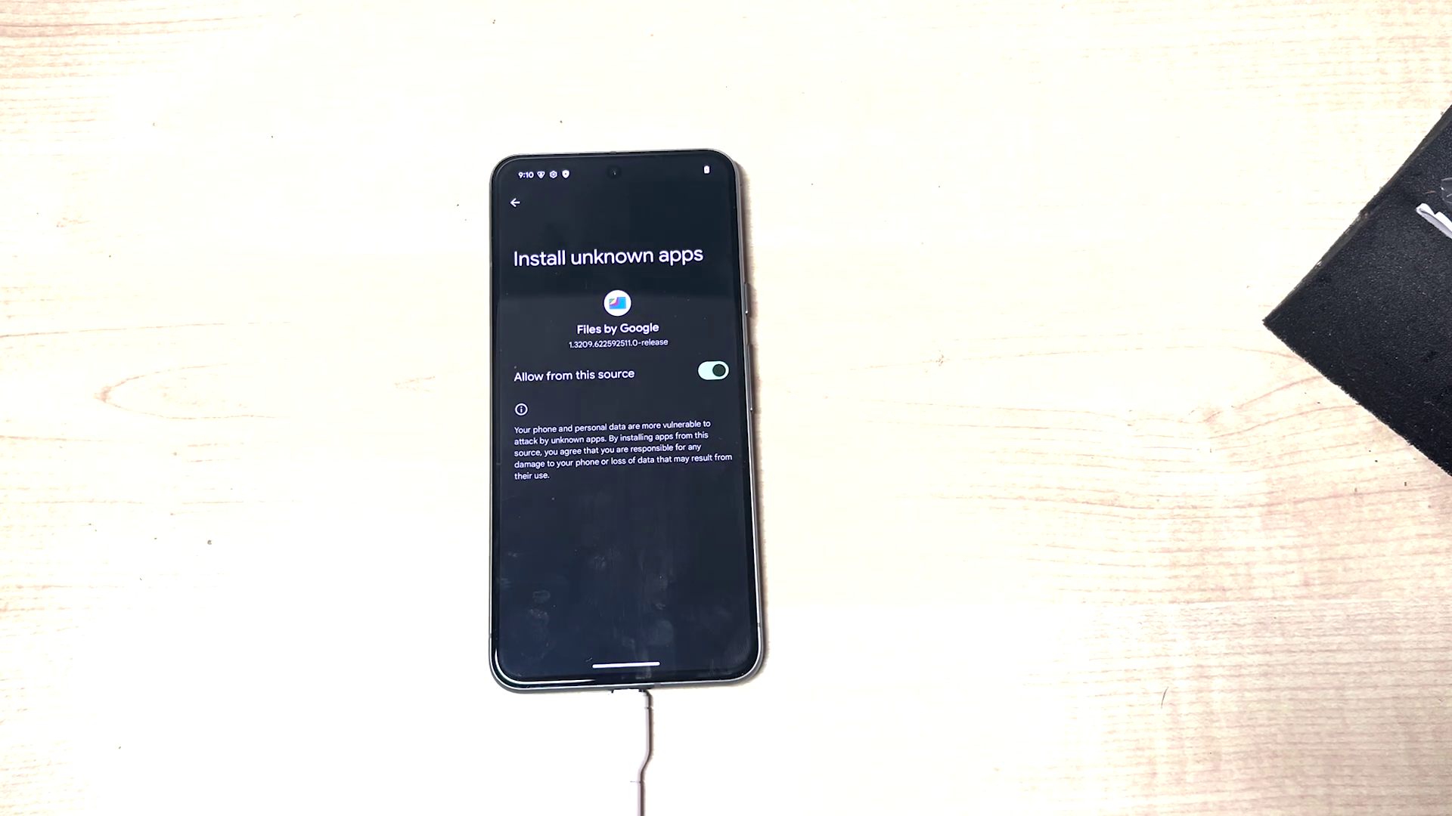
click(515, 202)
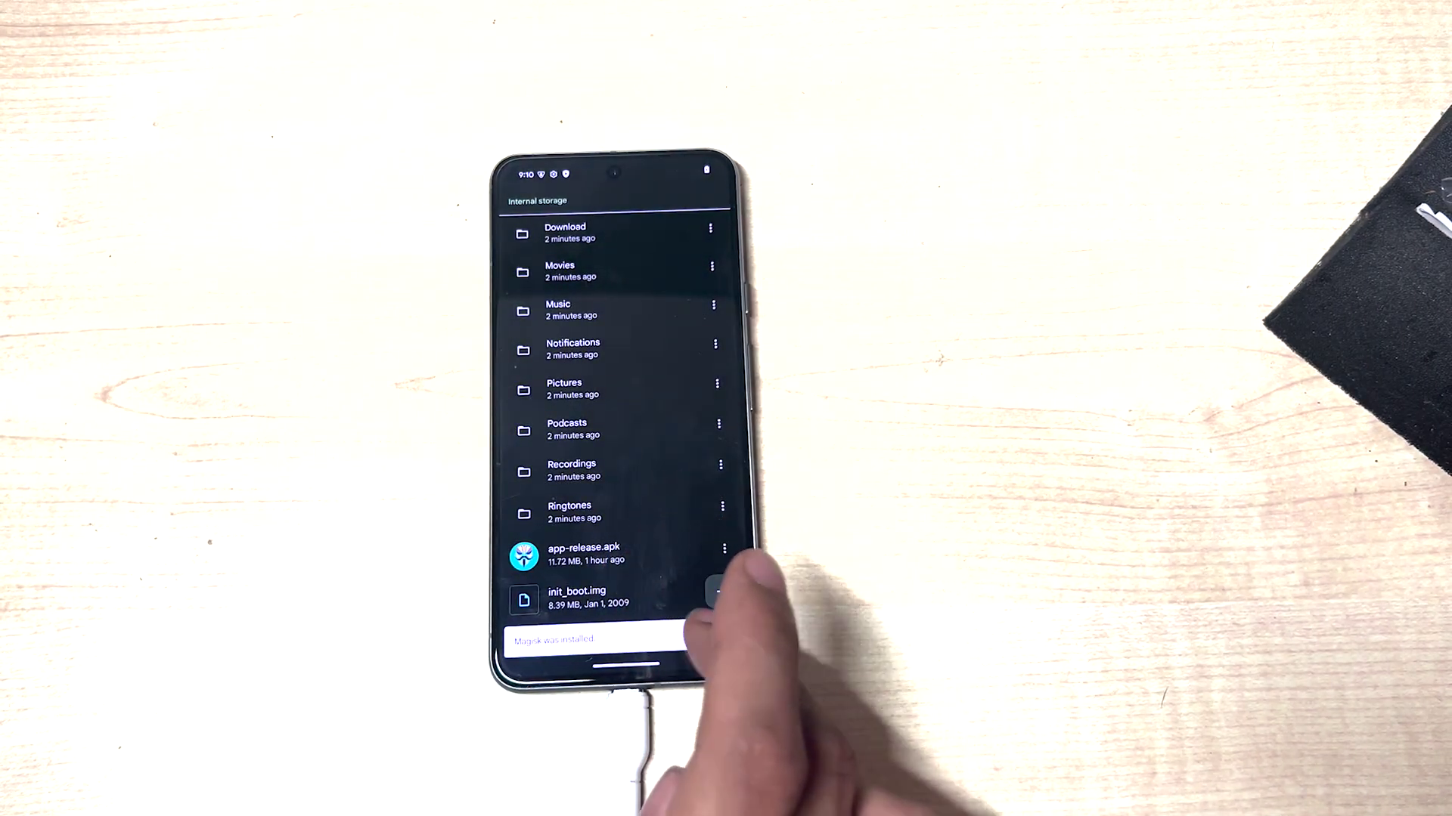
- Patch init_boot.img in Magisk with LET'S GO, then swipe home once All done appears
click(620, 428)
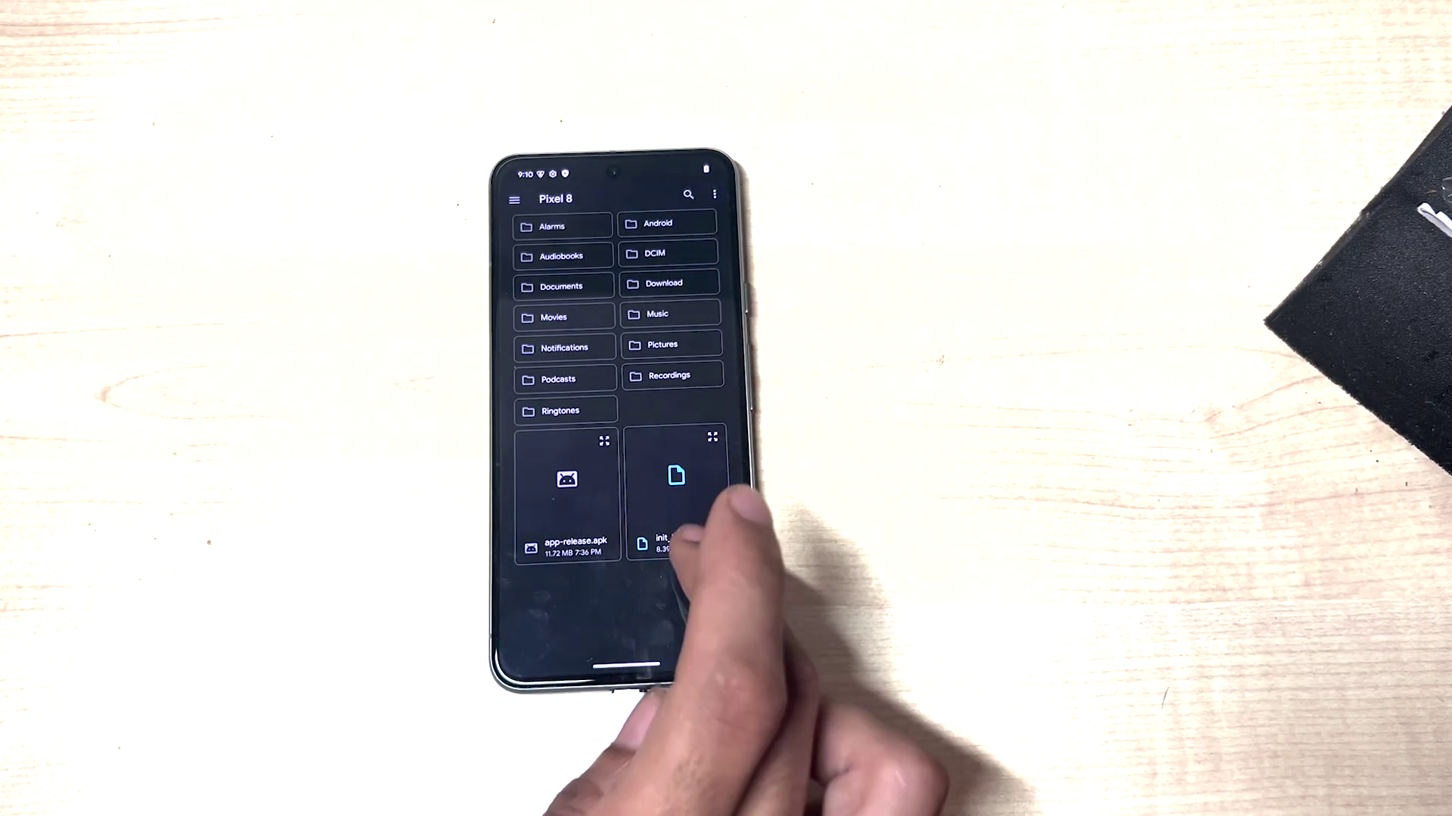
click(675, 486)
click(688, 237)
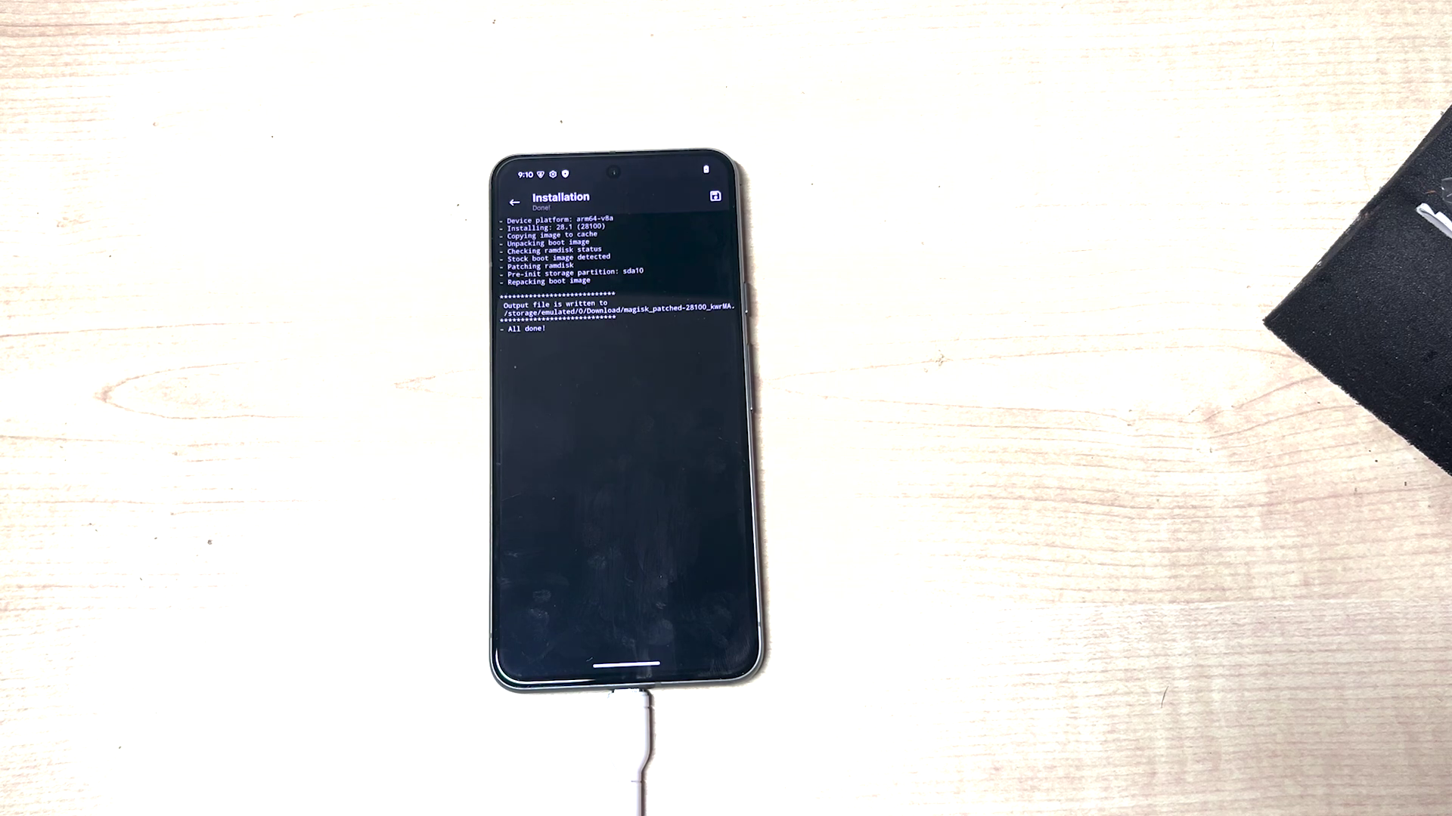
drag(626, 665, 626, 454)
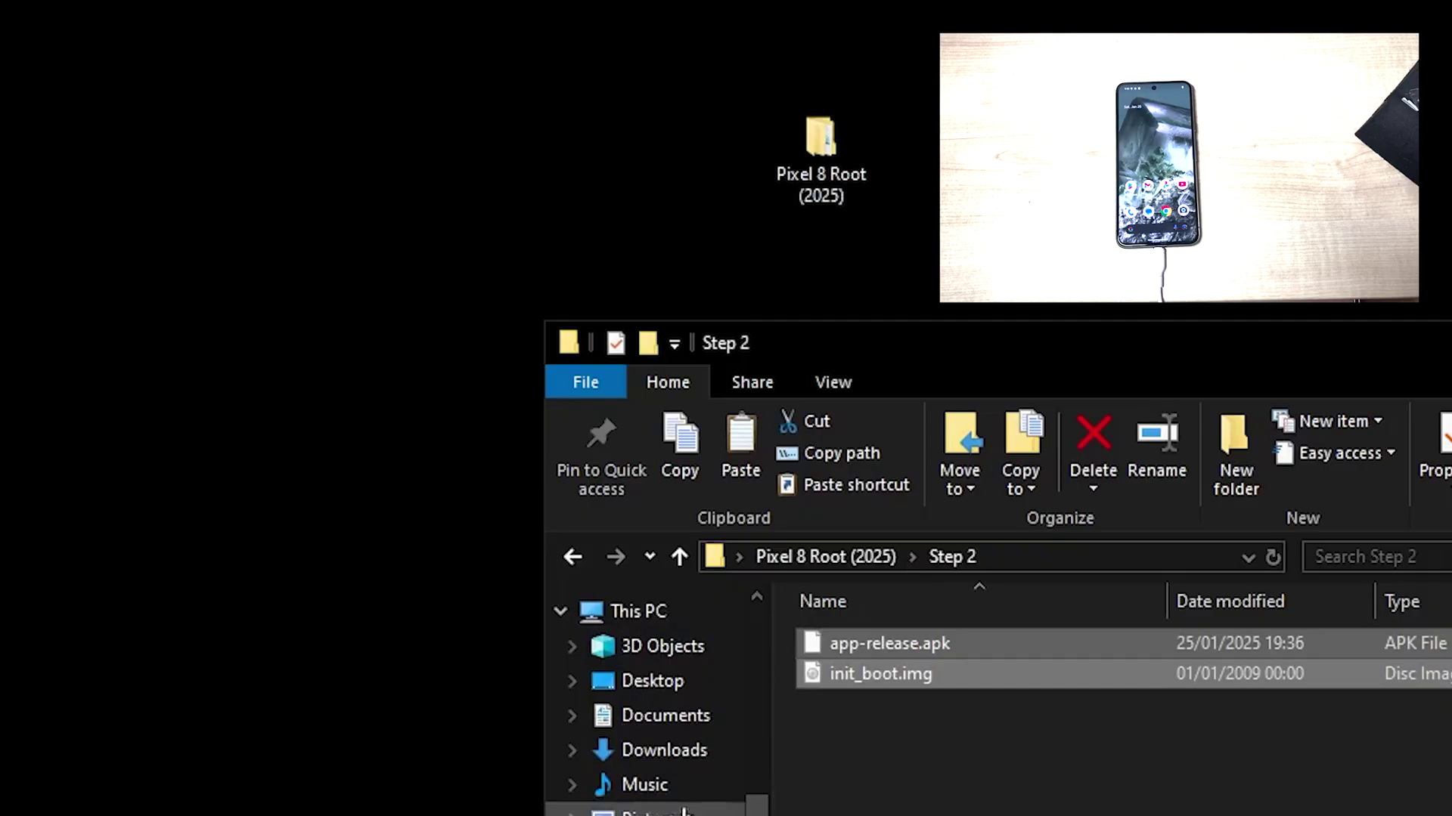
- Copy magisk_patched-28100_kwrMA.img from the Pixel 8's Internal shared storage > Download folder
click(657, 815)
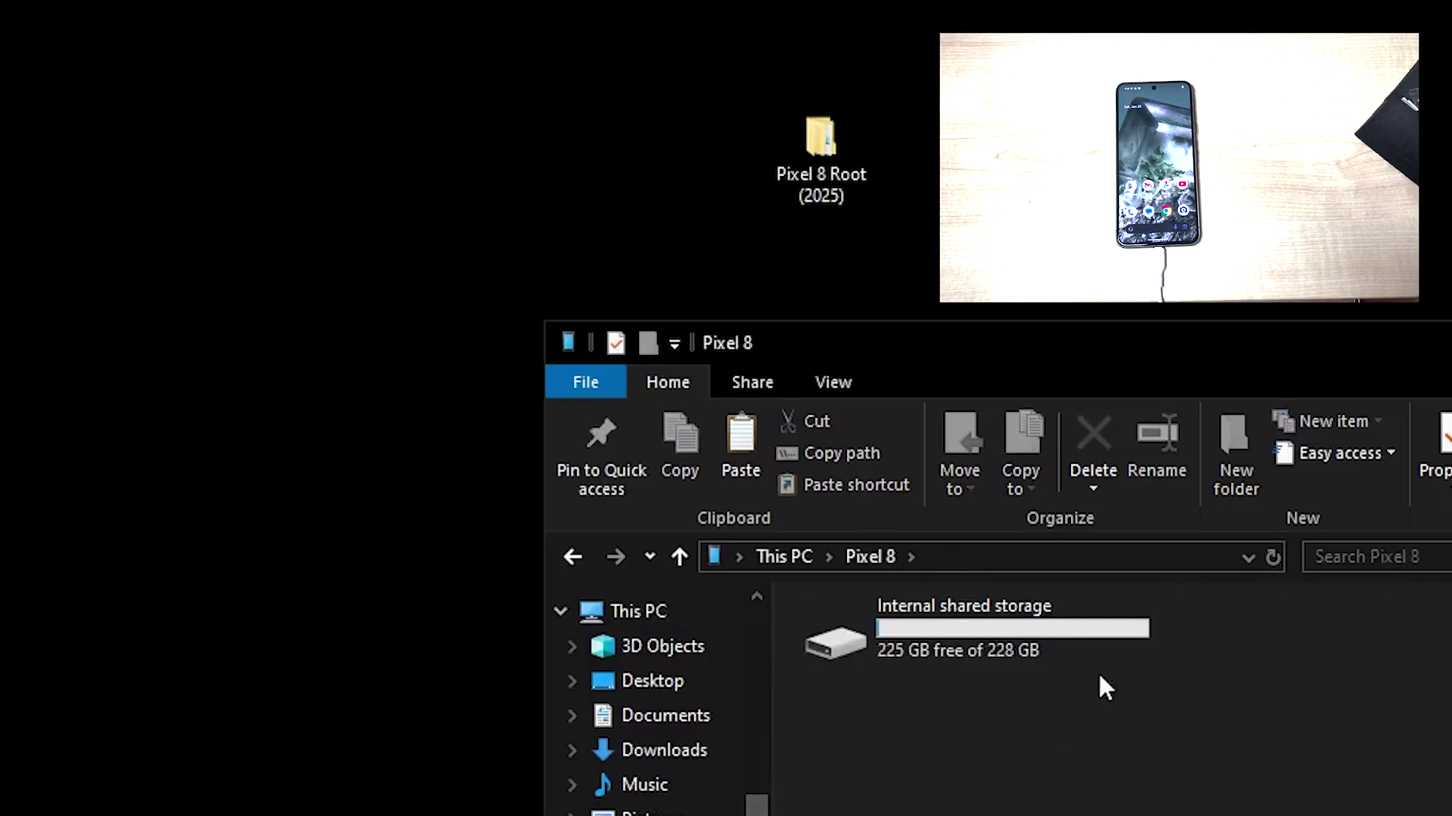
double_click(1095, 641)
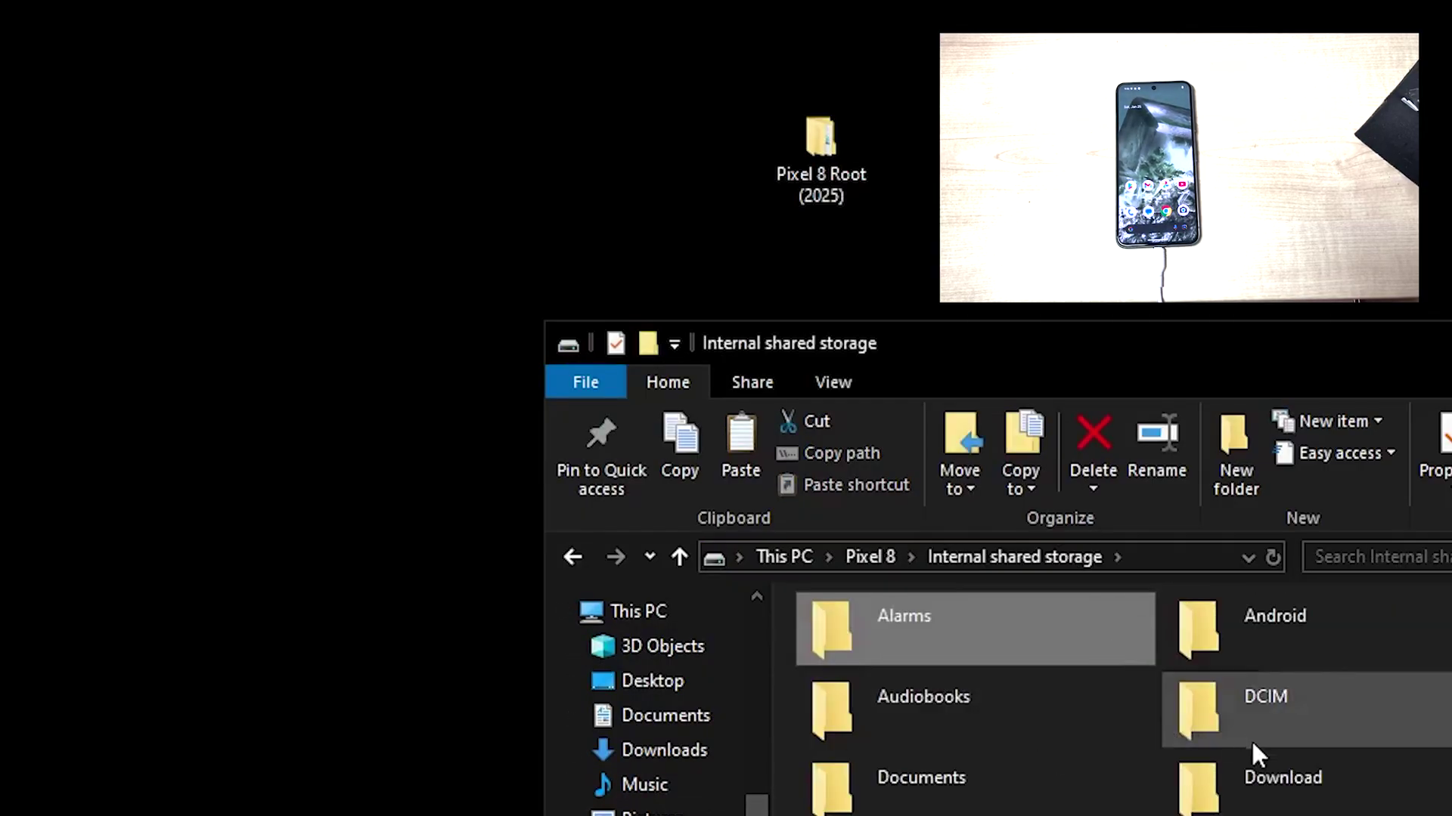
scroll(1250, 748, down, 3)
scroll(1280, 779, up, 3)
double_click(1281, 779)
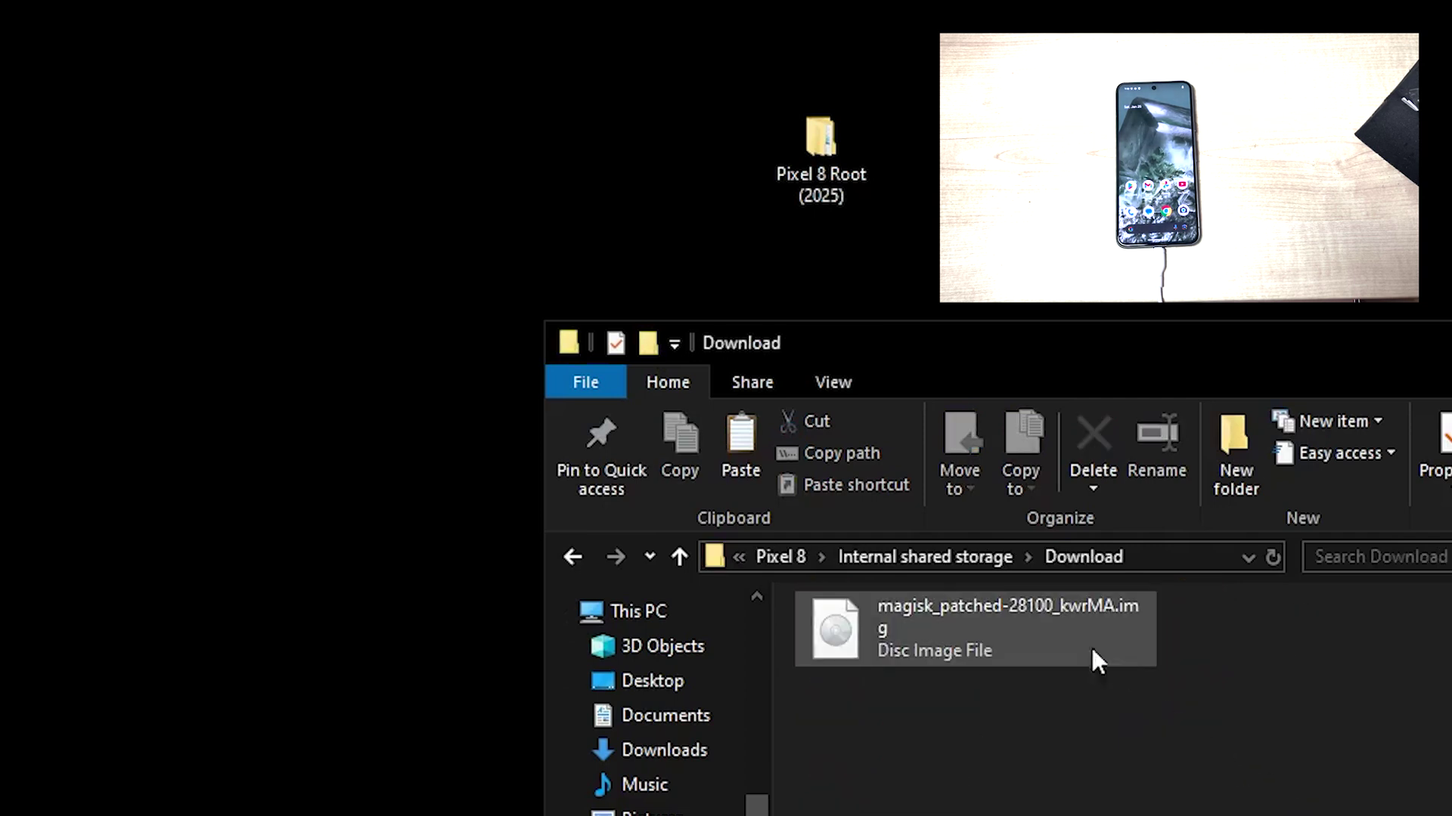
right_click(1007, 632)
click(1056, 787)
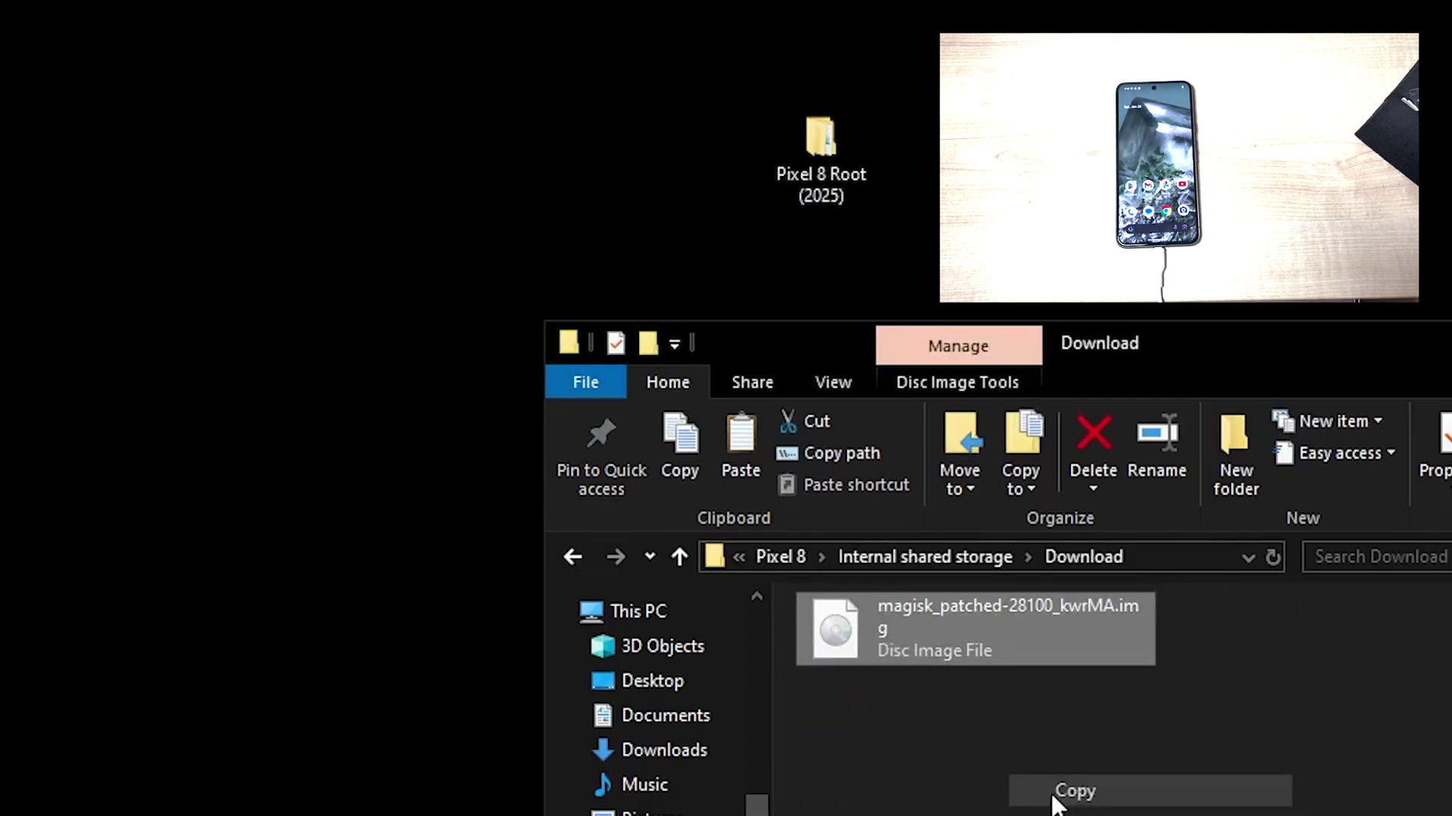
- Paste the patched image into the PC's Step 2 folder
key(alt+Left)
key(alt+Left)
key(alt+Left)
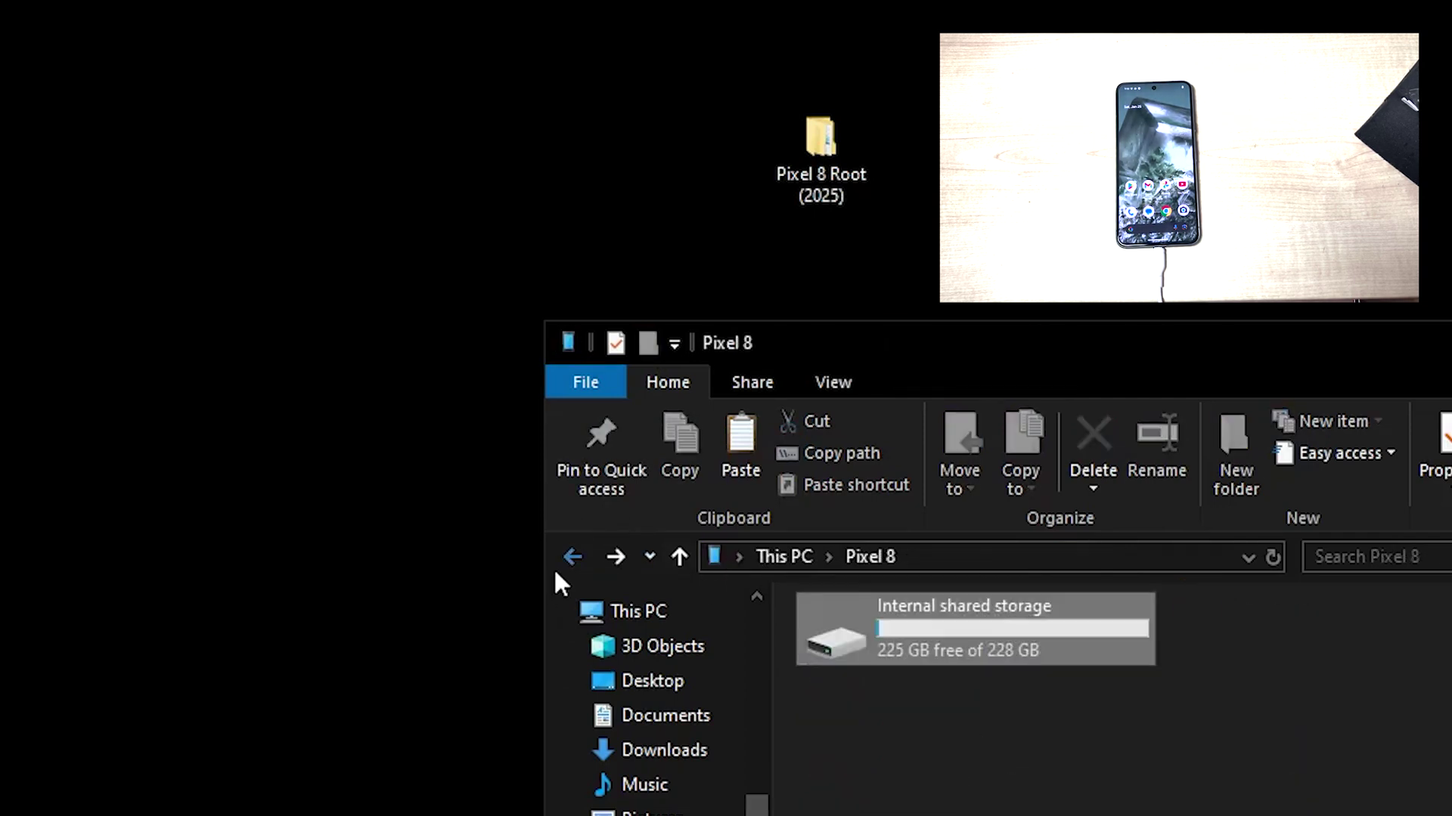
right_click(939, 759)
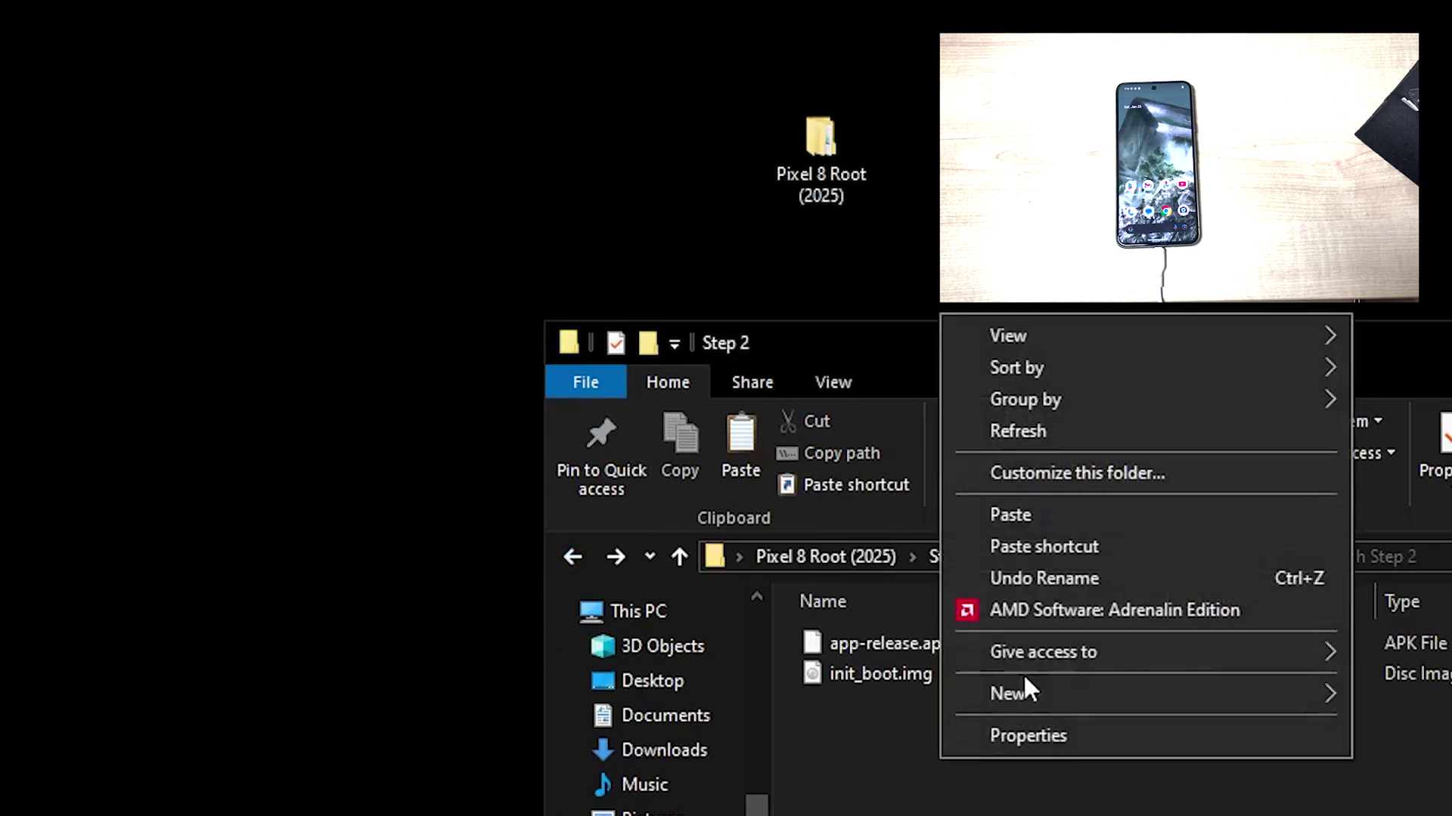
click(1040, 516)
click(1048, 812)
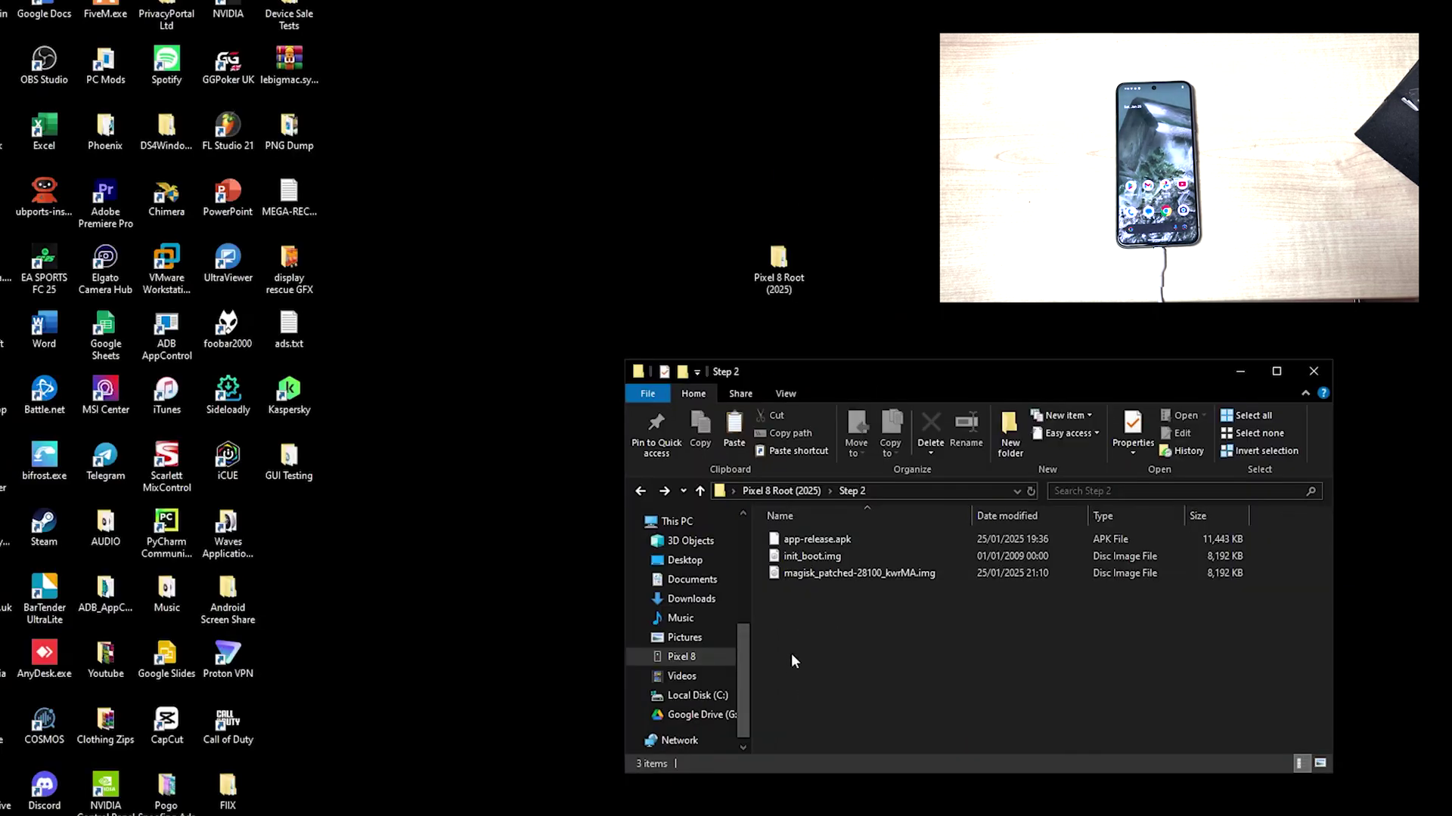
- Open Command Prompt via Start search and run adb reboot bootloader
click(129, 803)
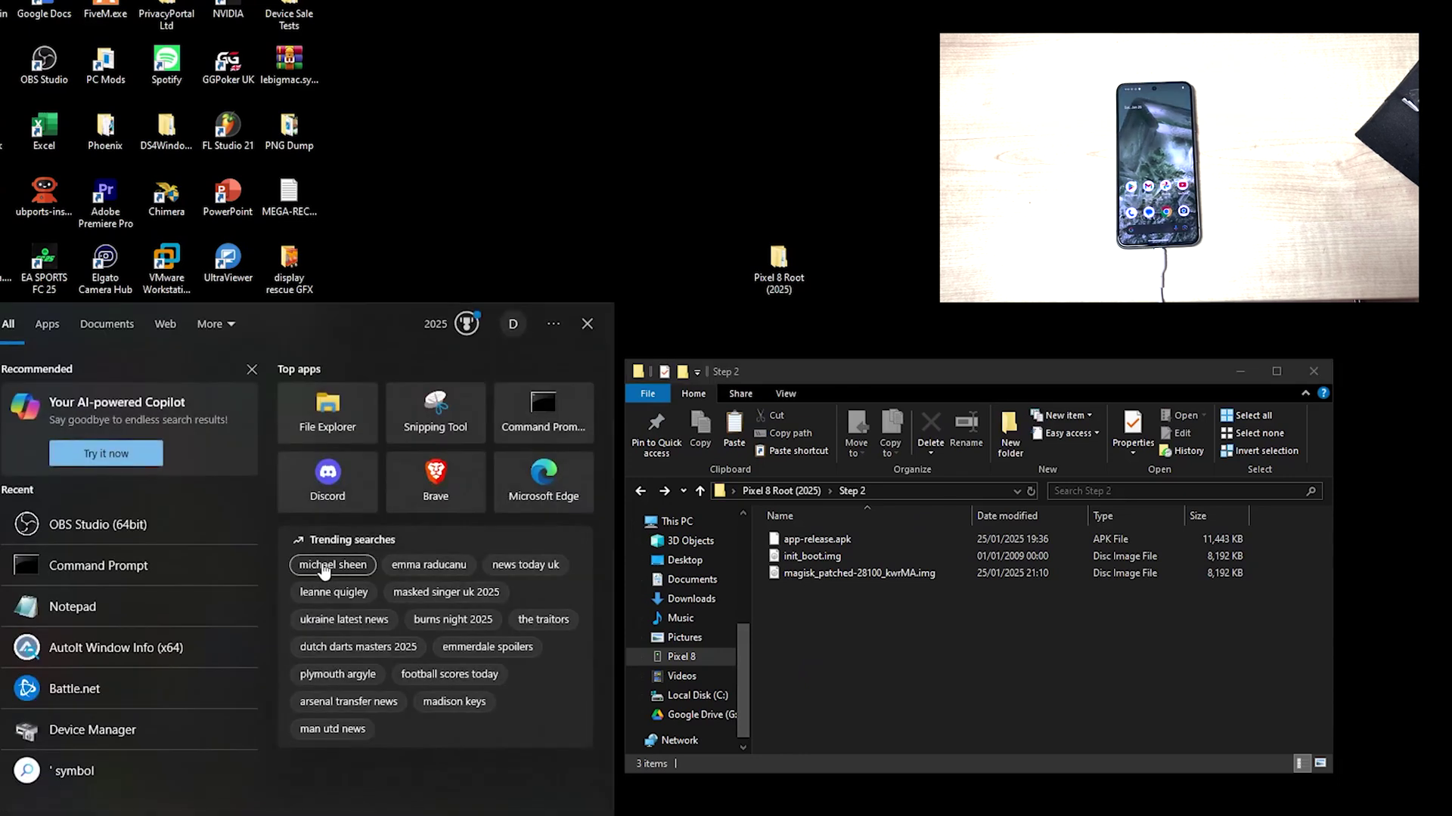
text(cmd)
key(Return)
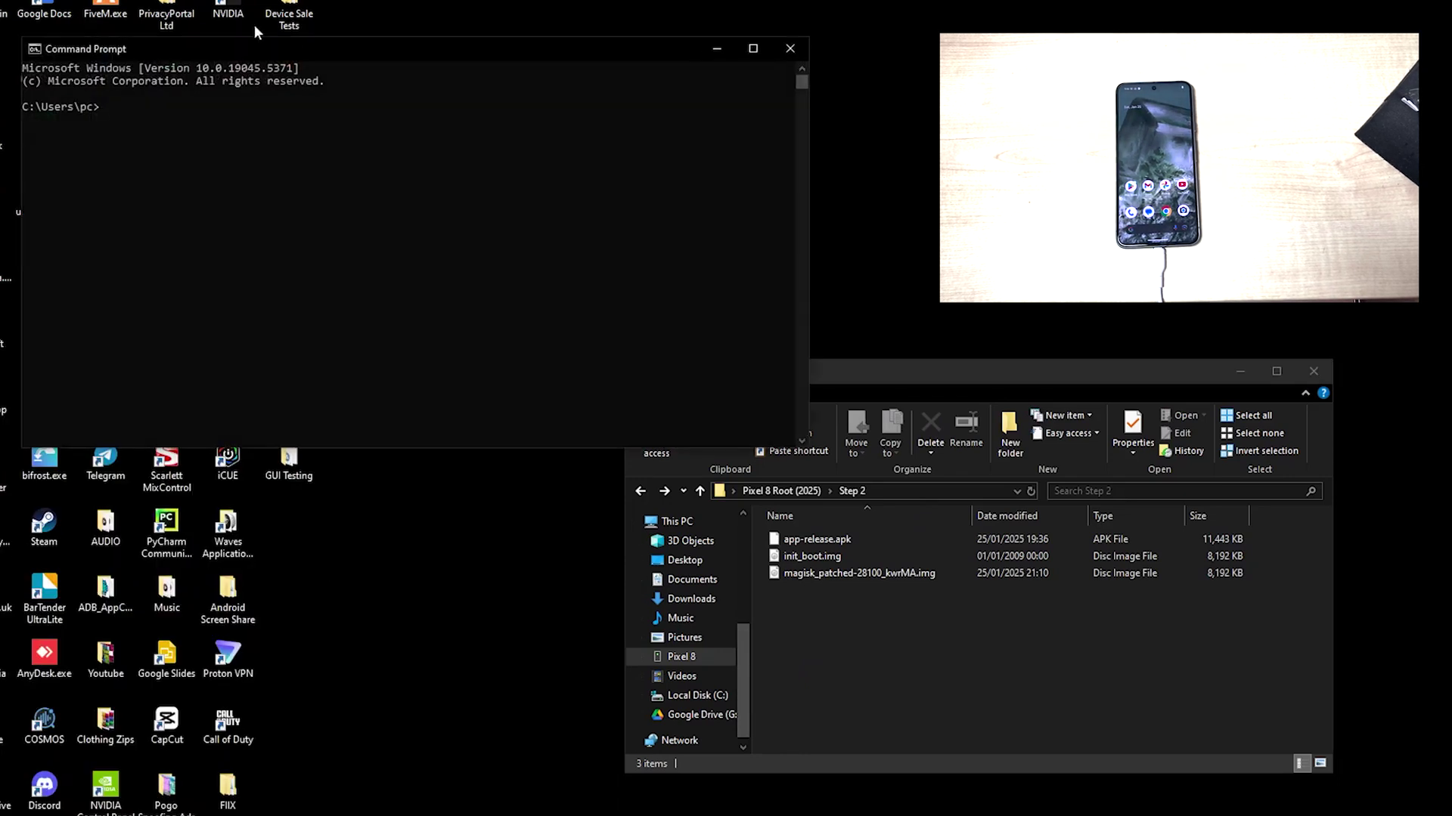
click(290, 121)
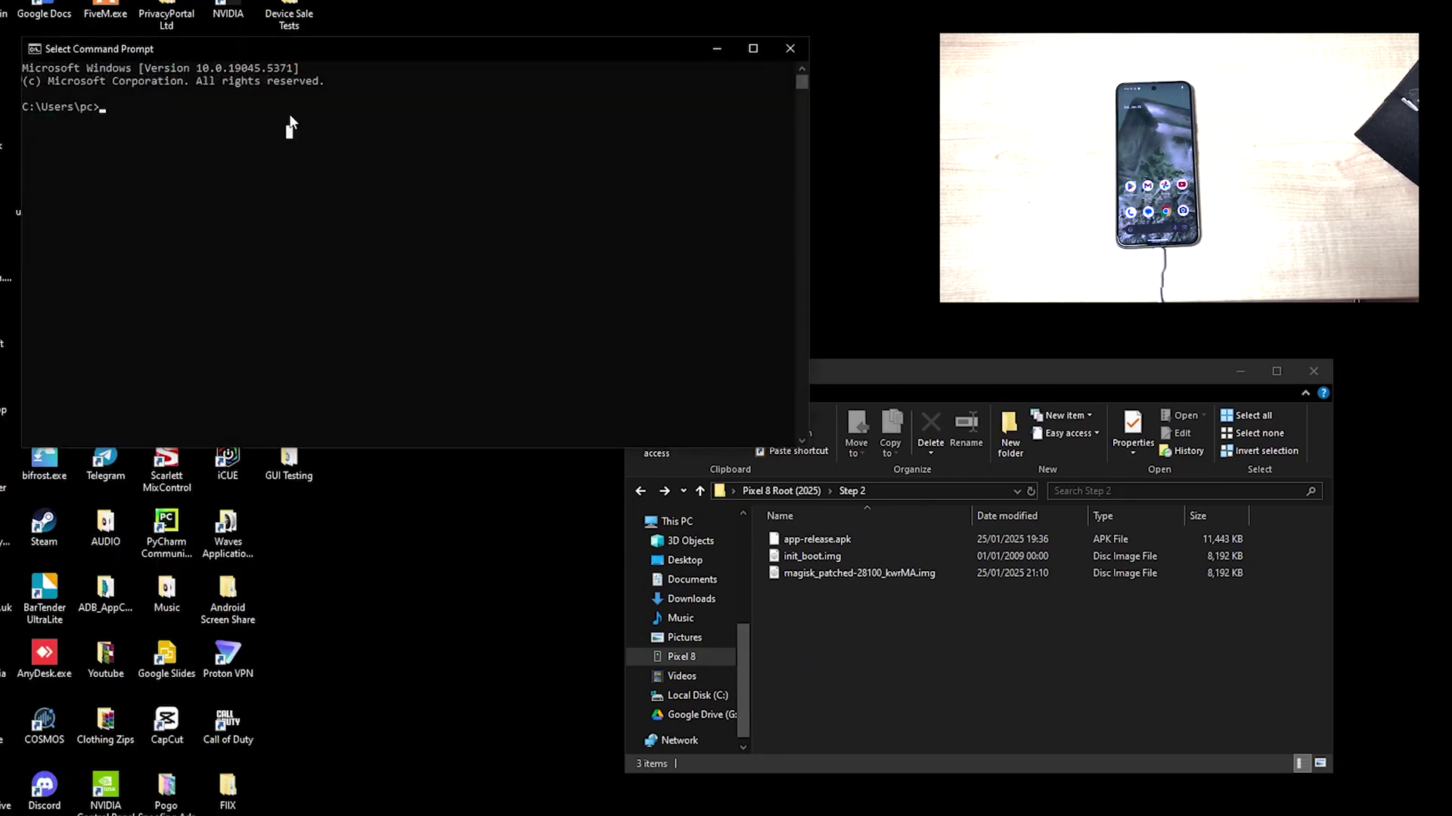
text(adb reboo)
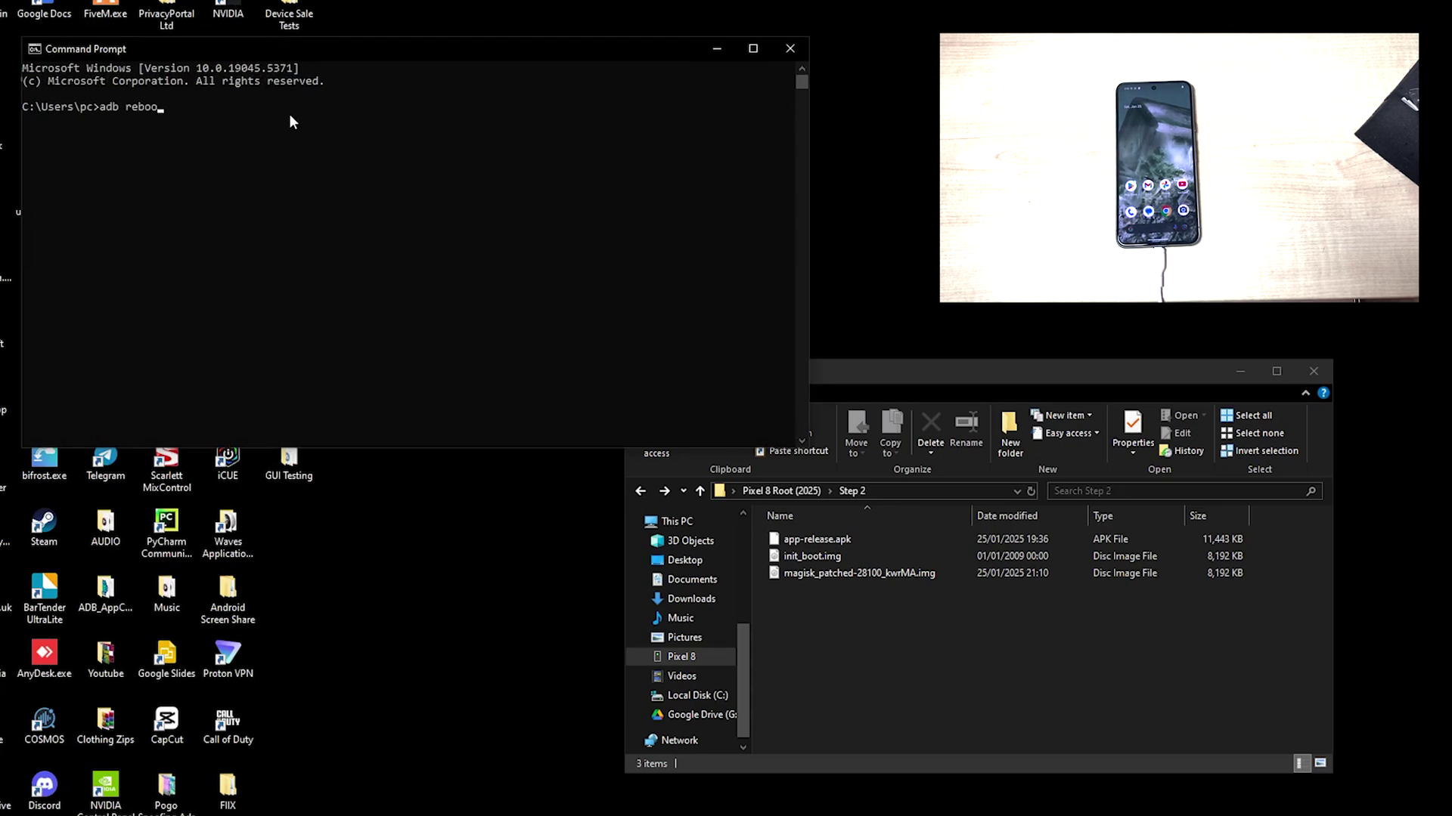
text(t bootloader)
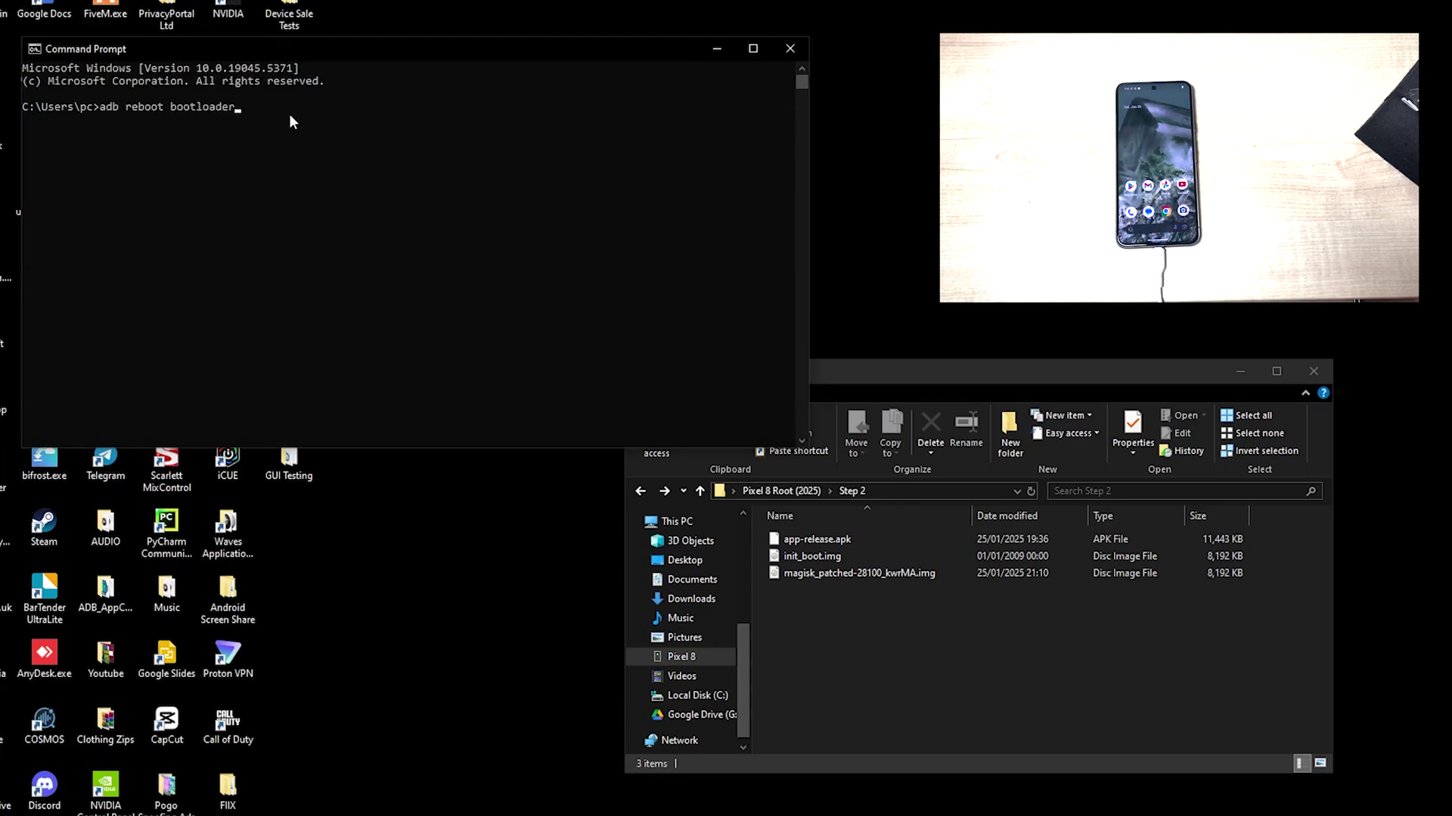
key(Return)
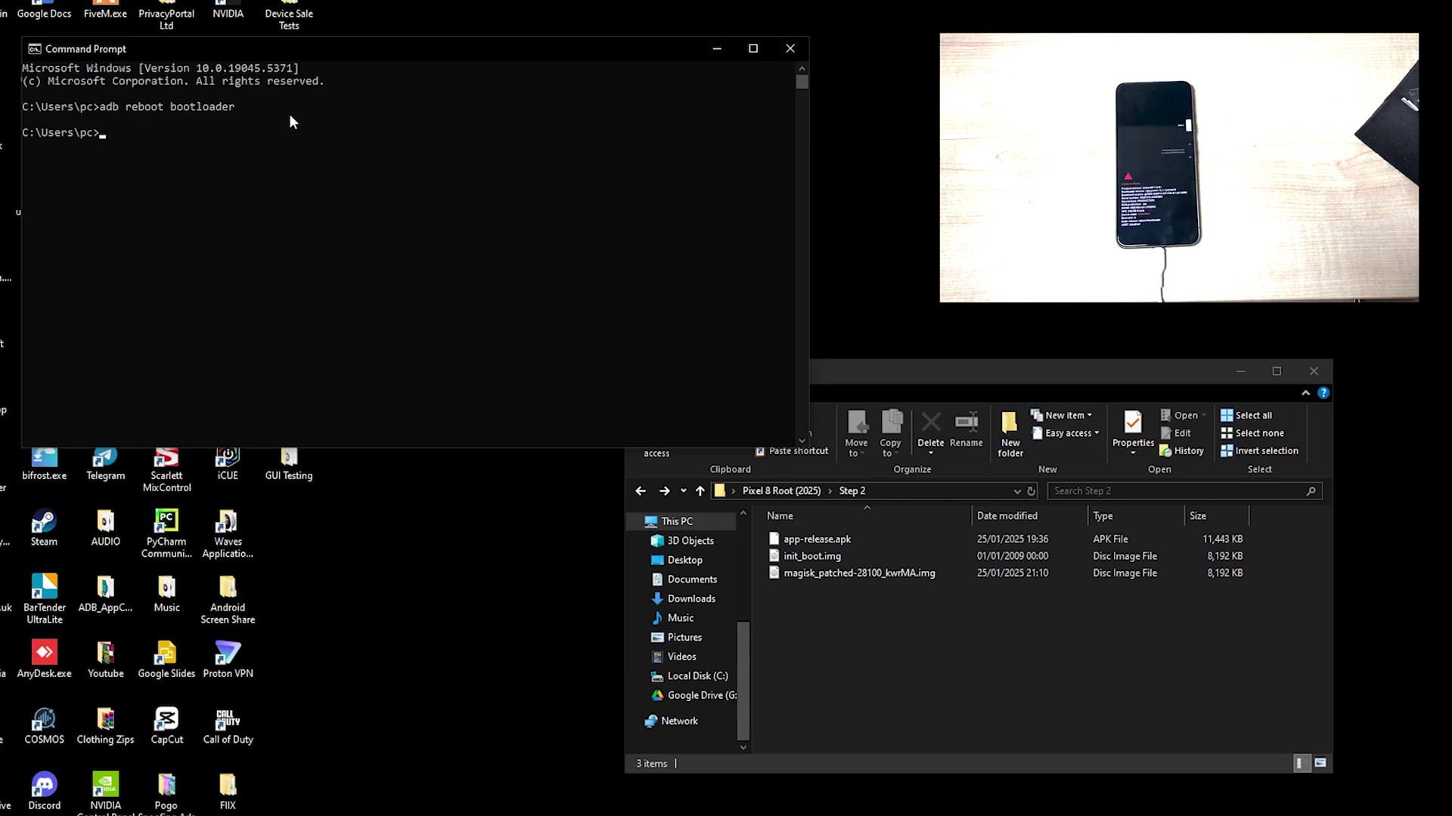
- Run fastboot flash init_boot_a with the dragged-in magisk_patched-28100_kwrMA.img path
text(fastboot flas)
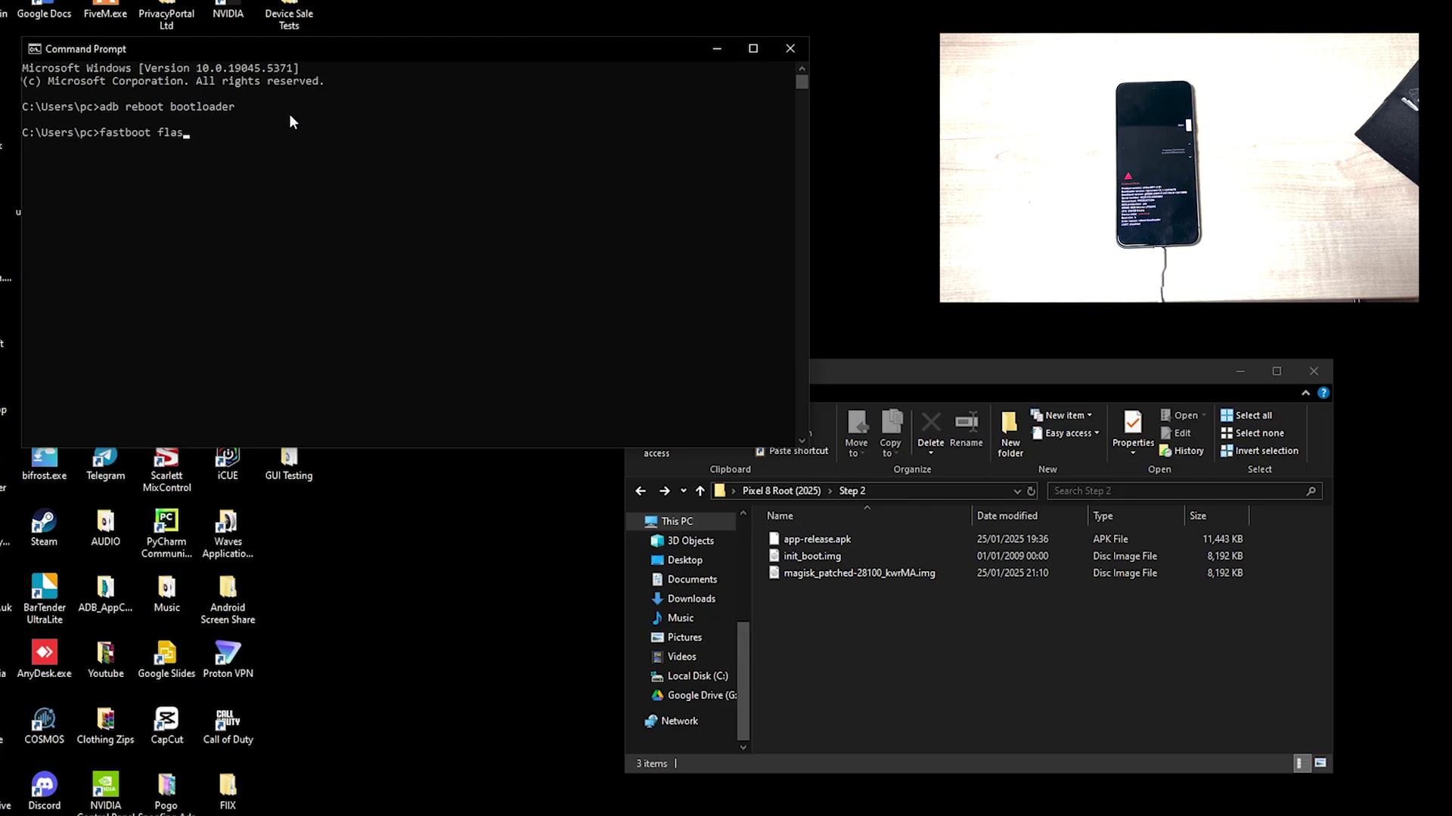
text(h init)
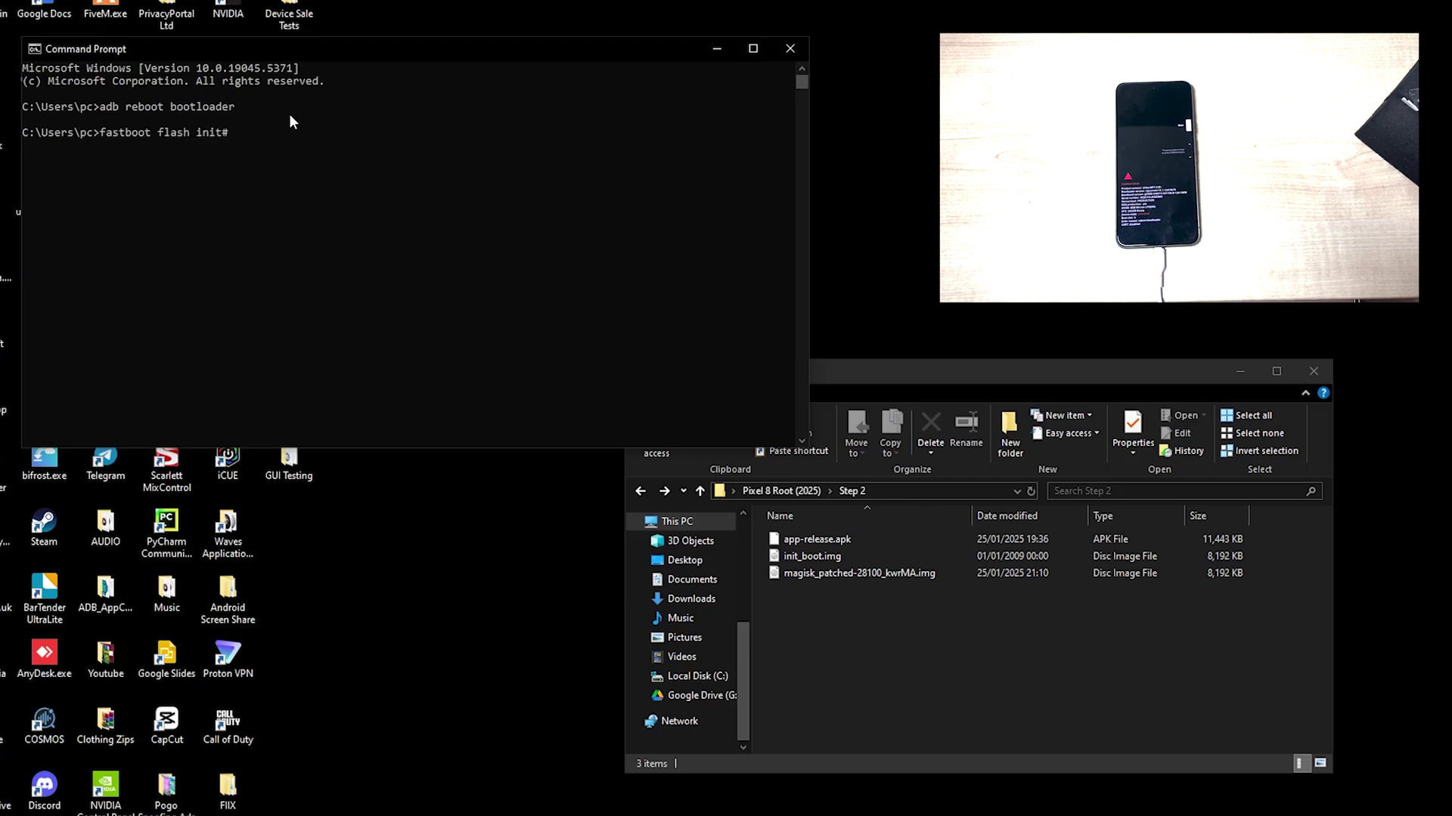
text(_boot_a)
click(825, 574)
drag(826, 579, 454, 362)
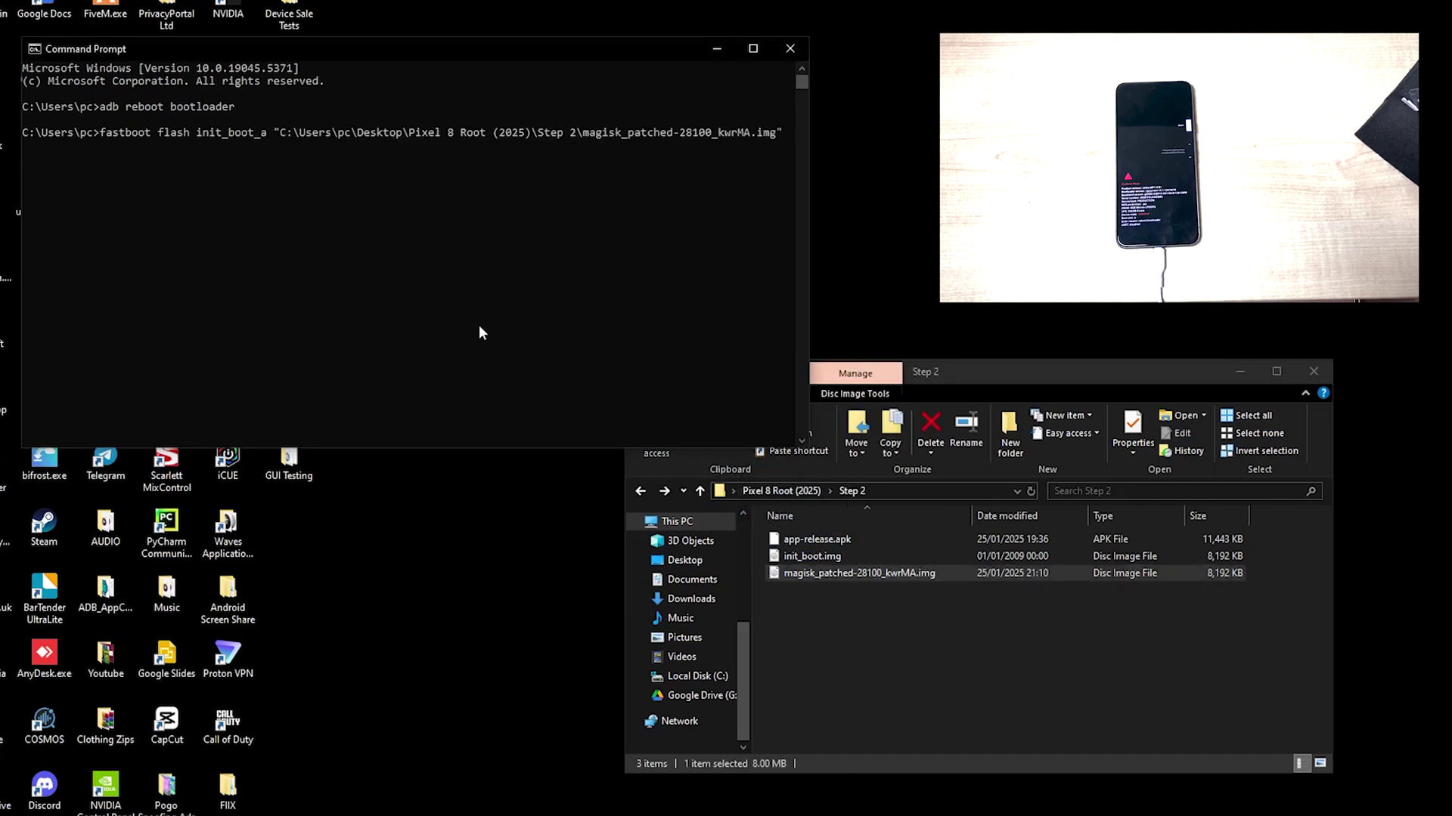
key(Return)
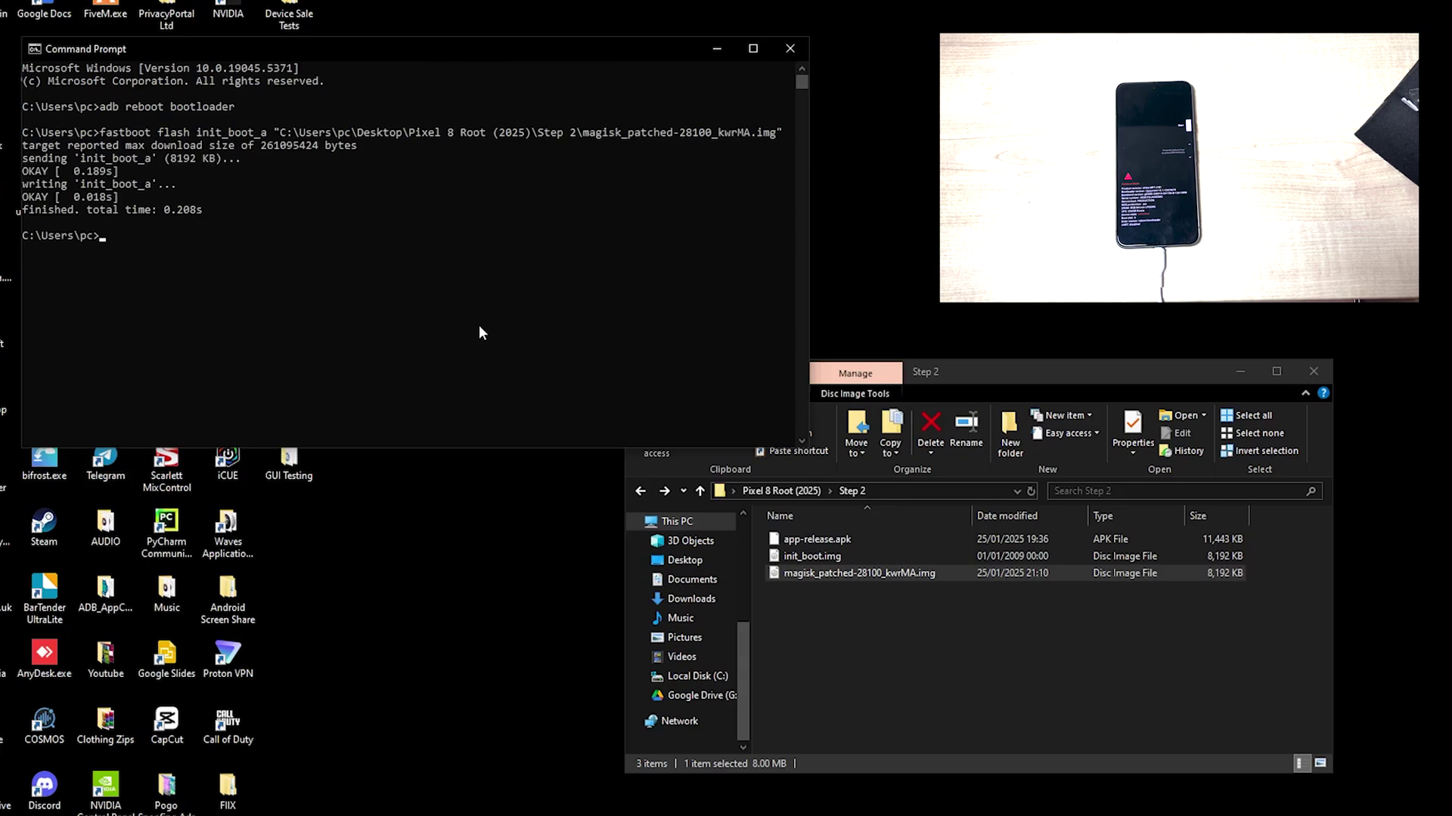
- Flash the same patched image to init_boot_b, then run fastboot reboot
text(fastboot fla)
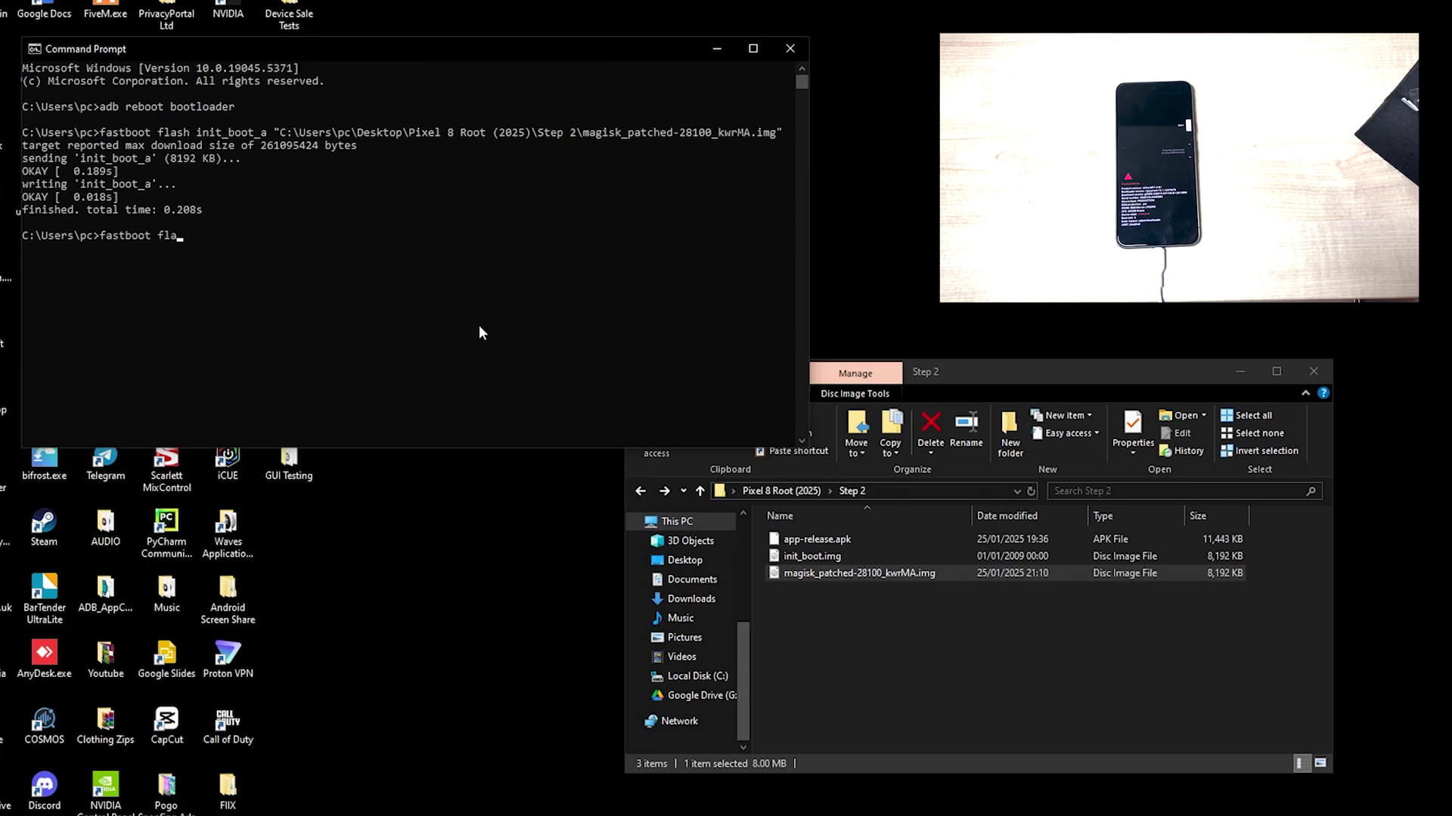
text(sh init_boot_b)
drag(937, 573, 389, 334)
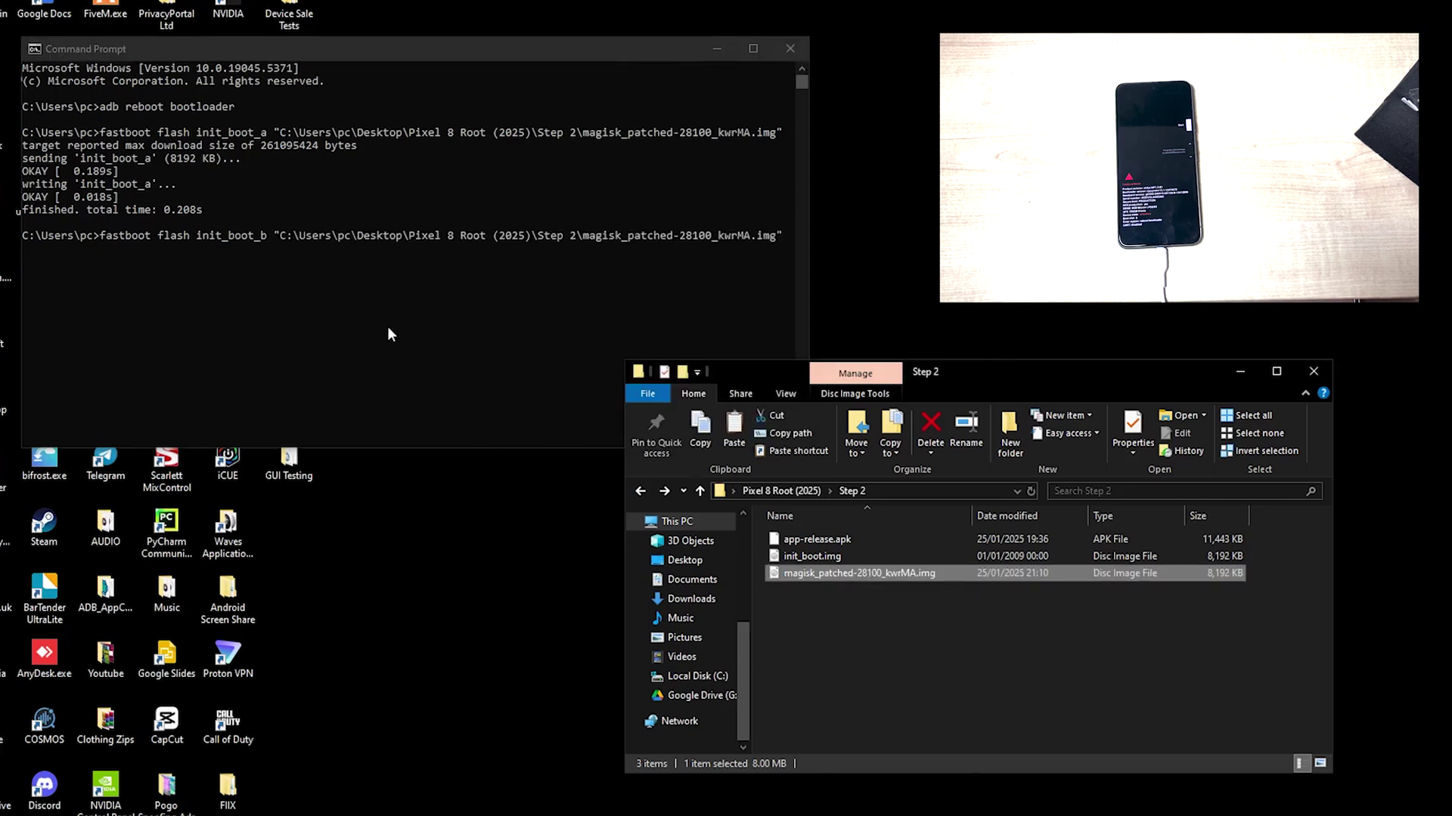
click(389, 328)
key(Return)
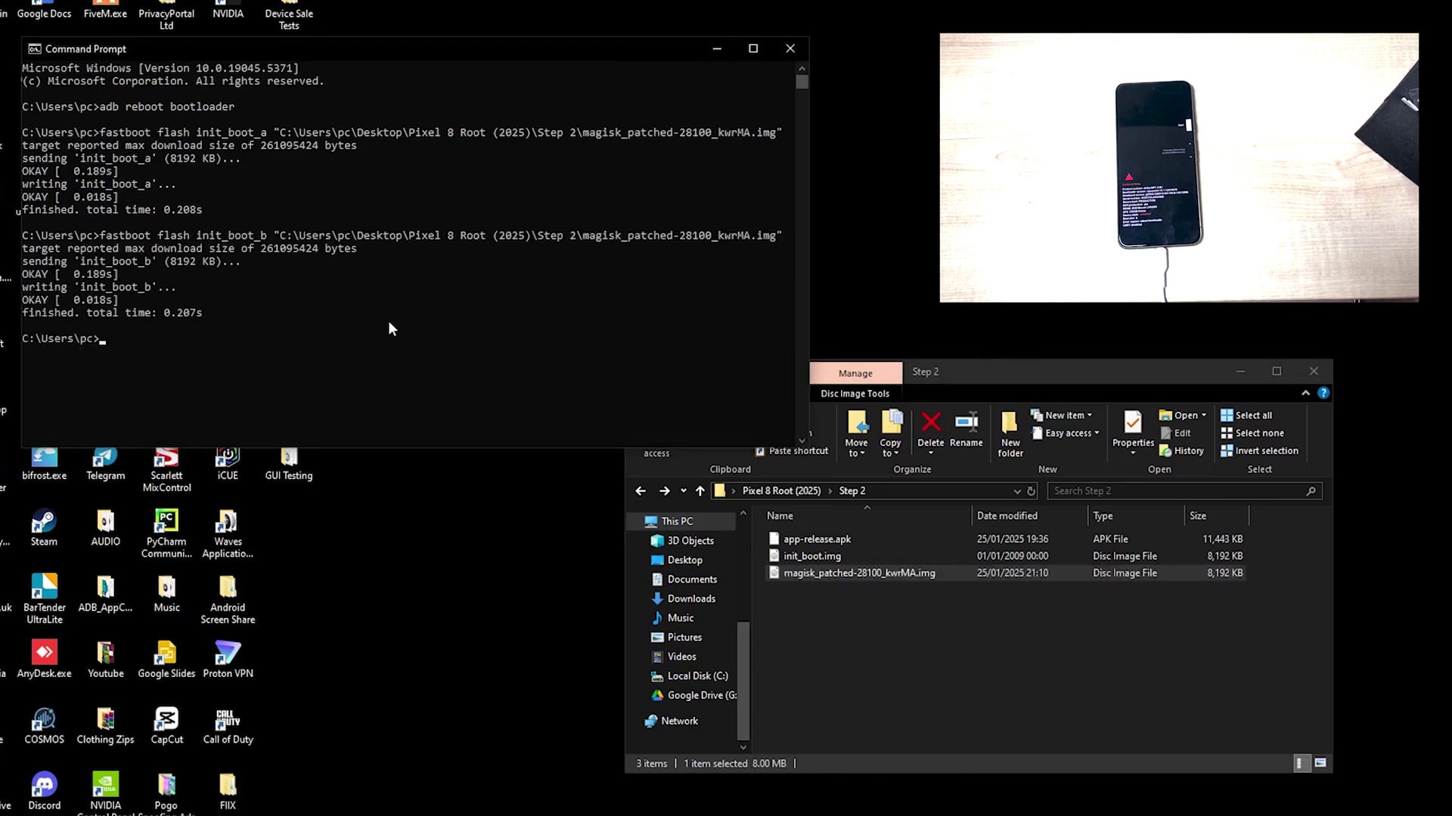
text(fastboot)
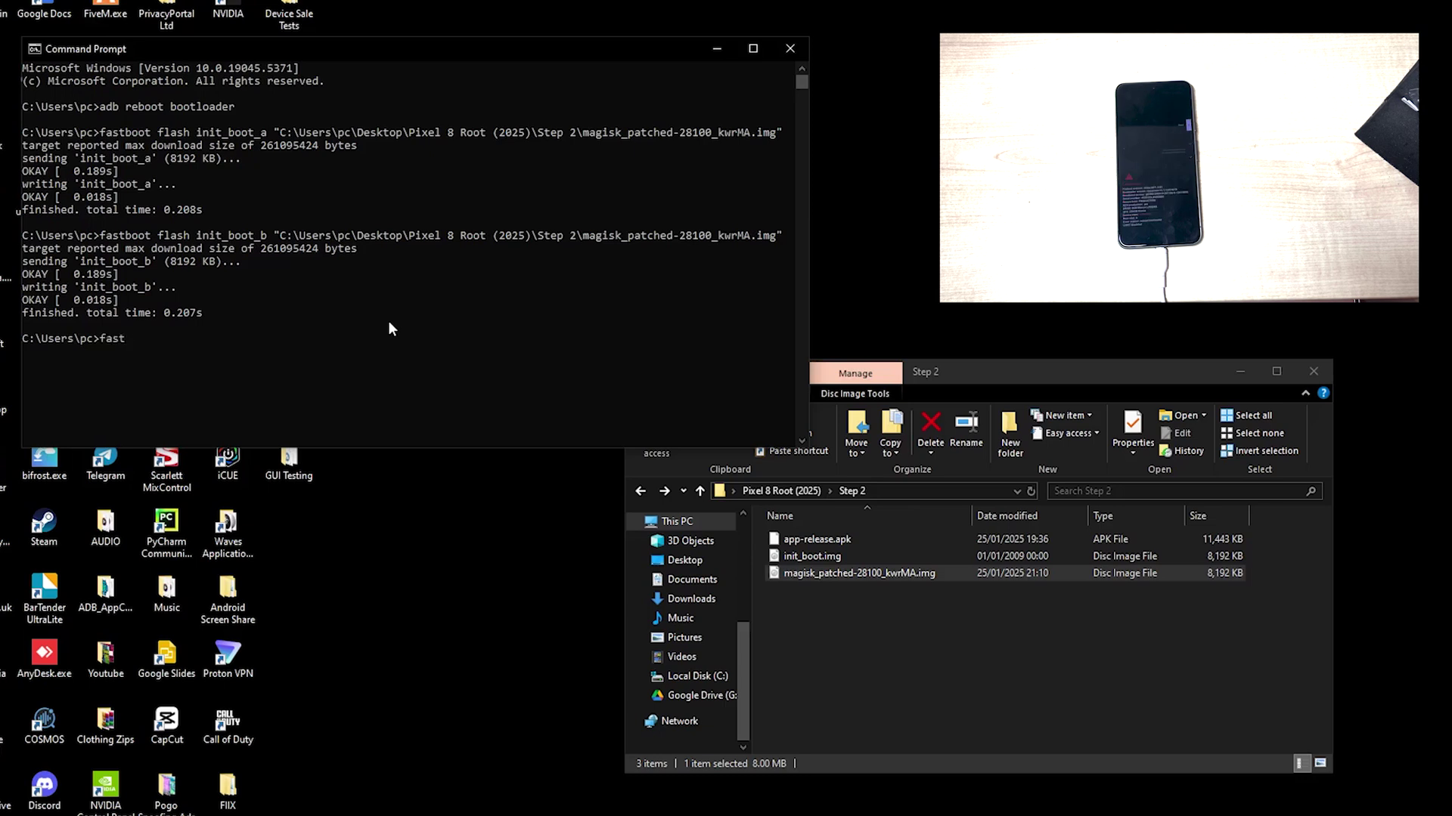
text( reboot)
key(Return)
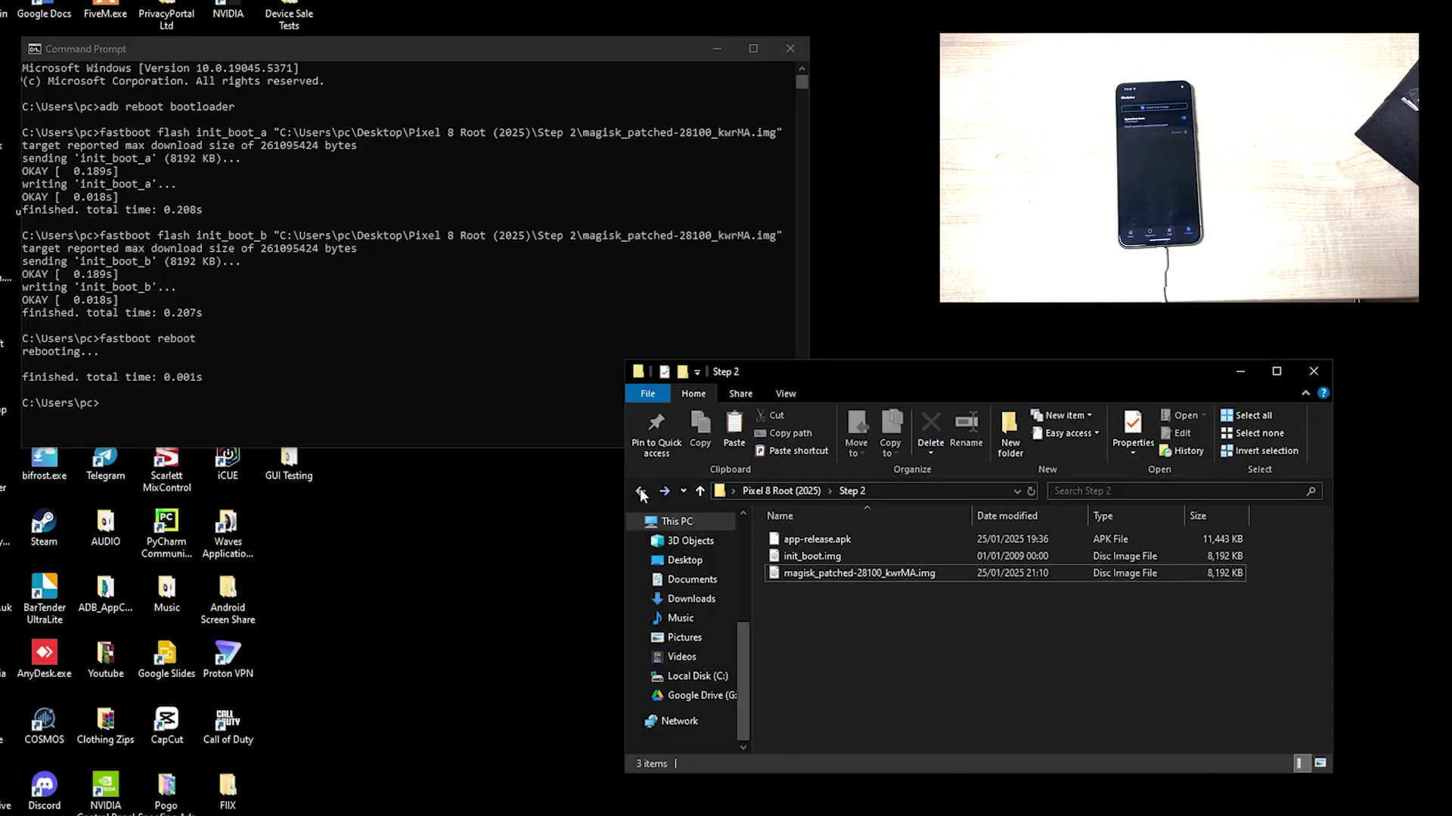
- Launch SmaliPatcherEx from Step 3 and run PATCH with Mock Provider and Mock Permission, retrying once
click(640, 491)
double_click(832, 575)
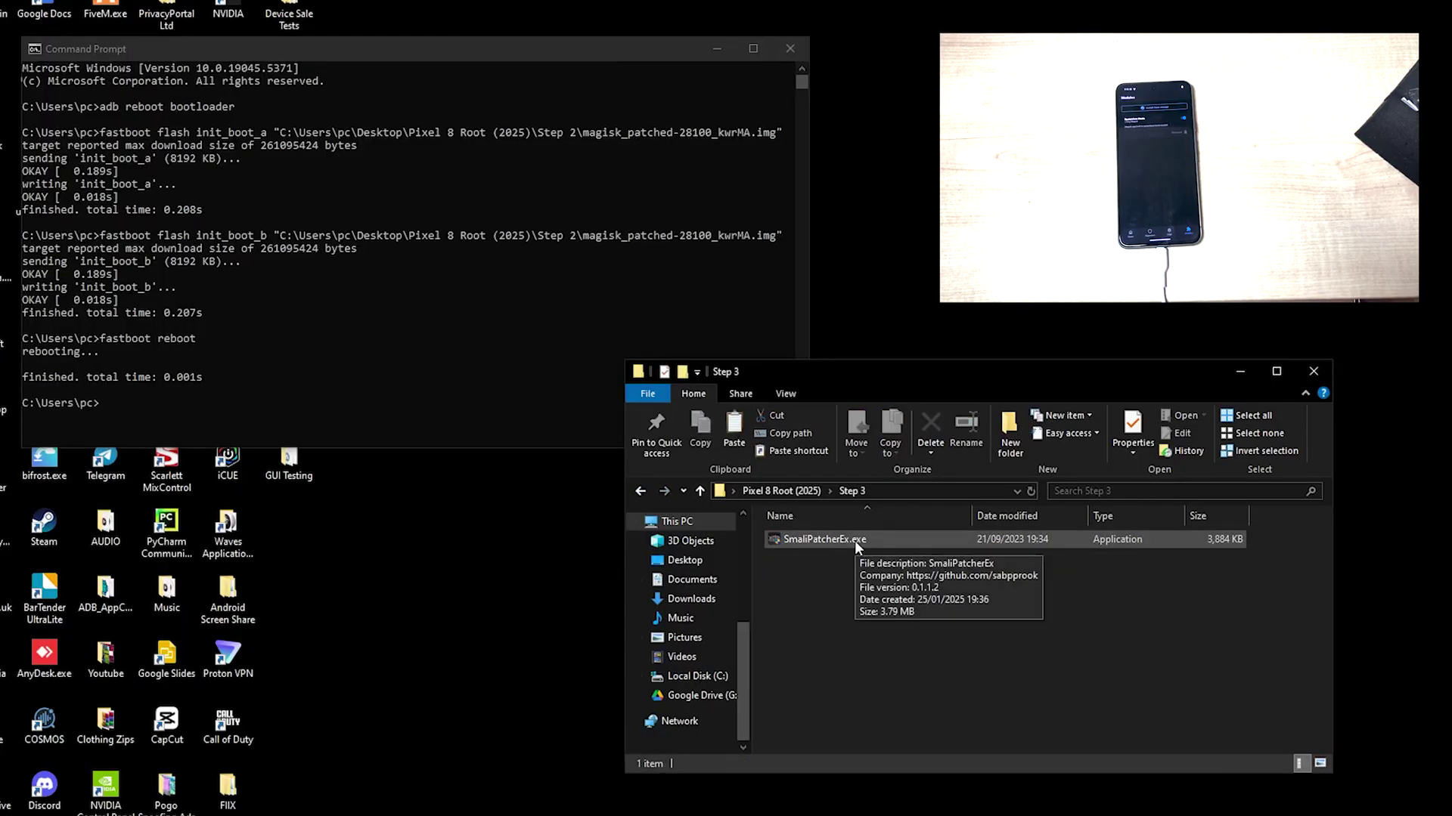
double_click(854, 542)
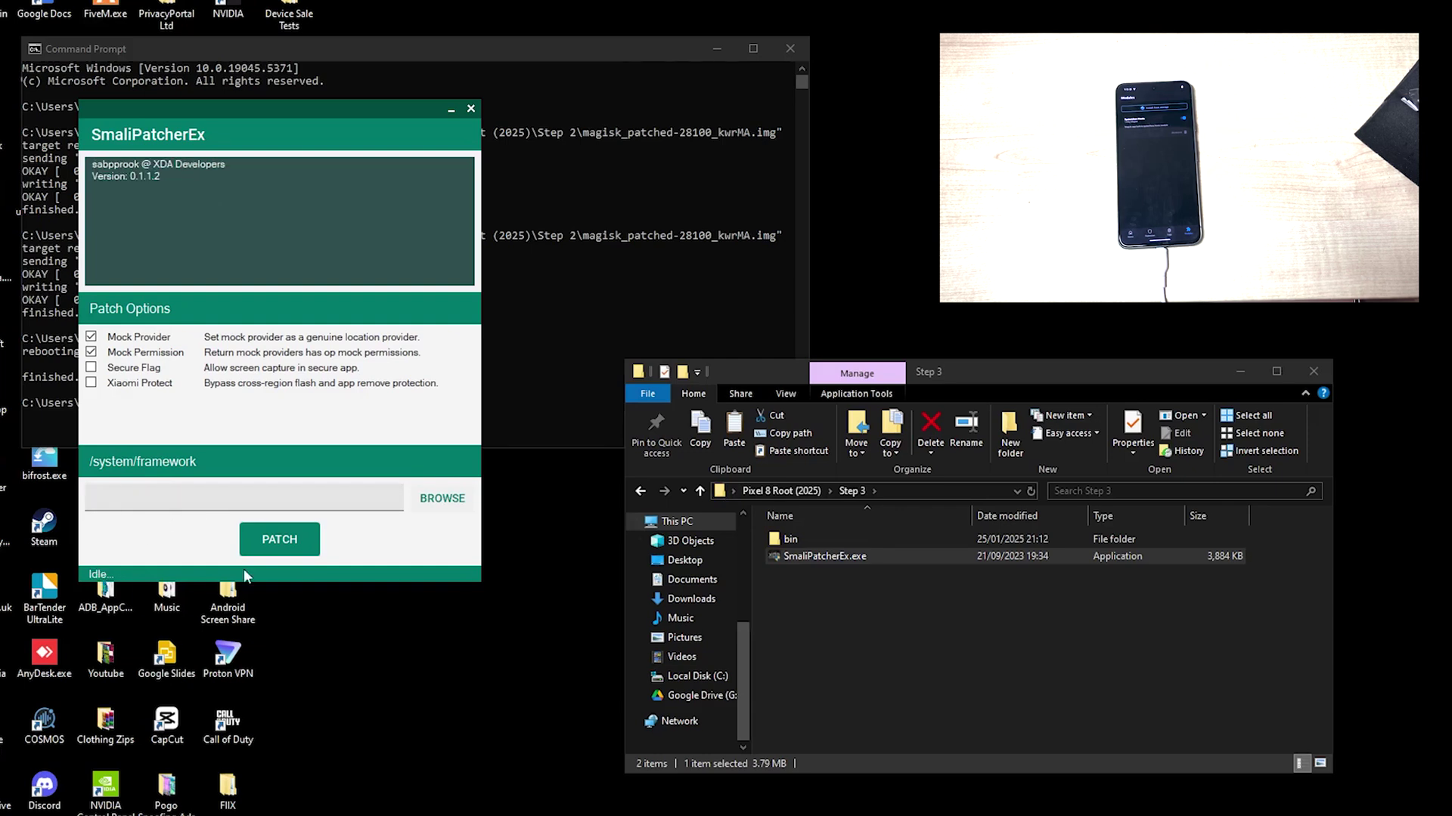
click(288, 545)
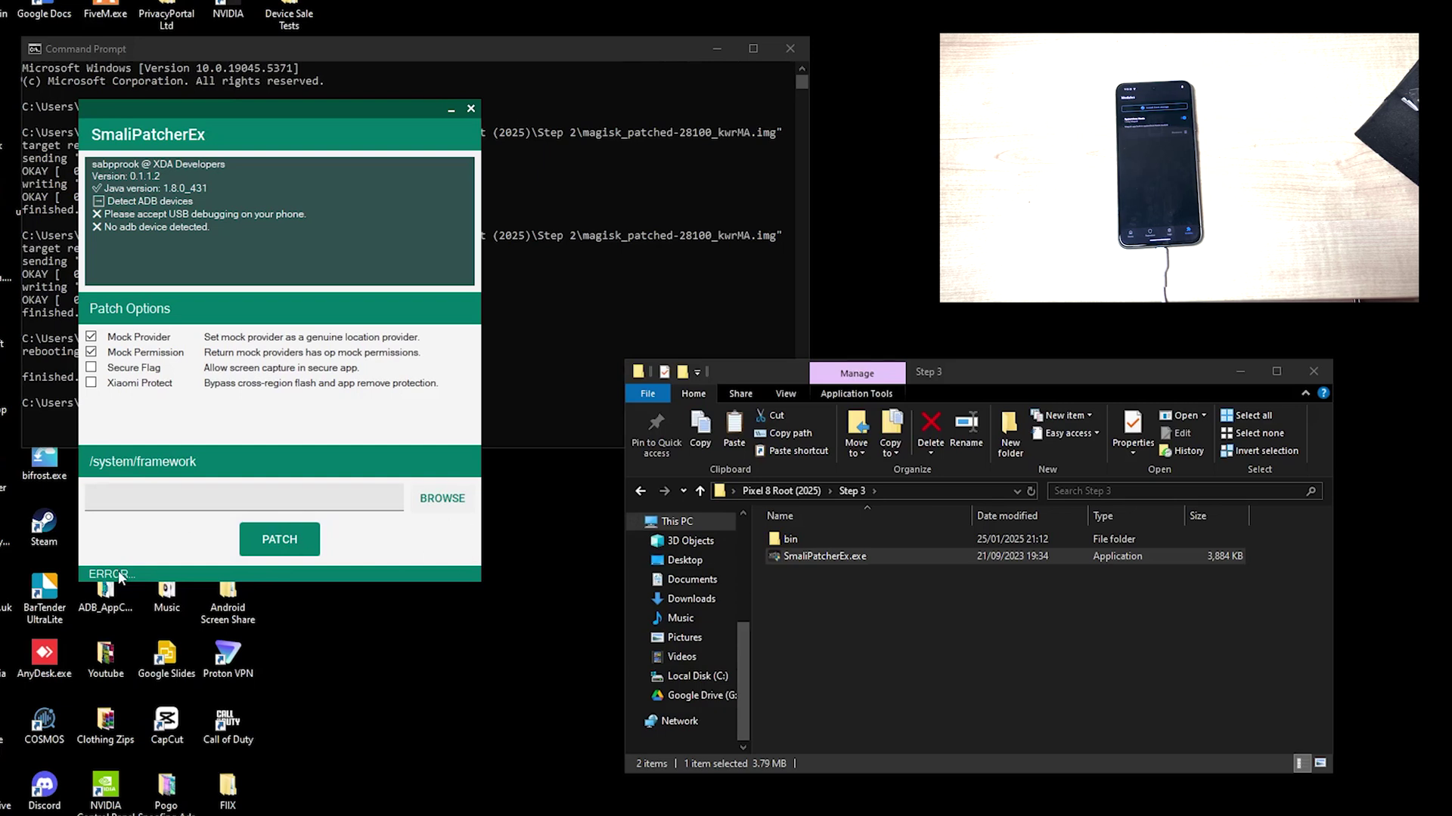
click(291, 535)
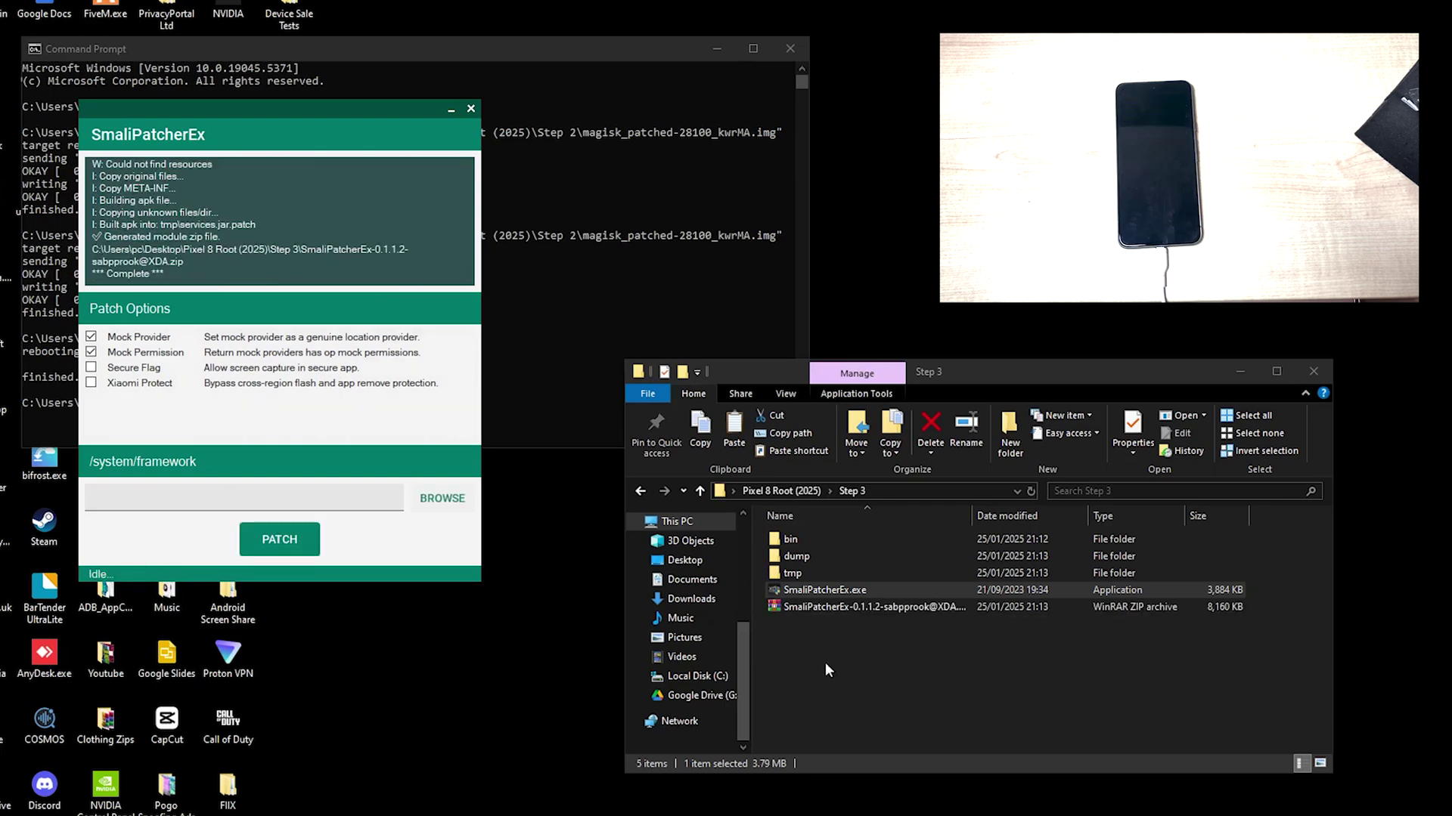
- Send the SmaliPatcherEx module zip to the Pixel 8, then close the SmaliPatcherEx window
right_click(857, 607)
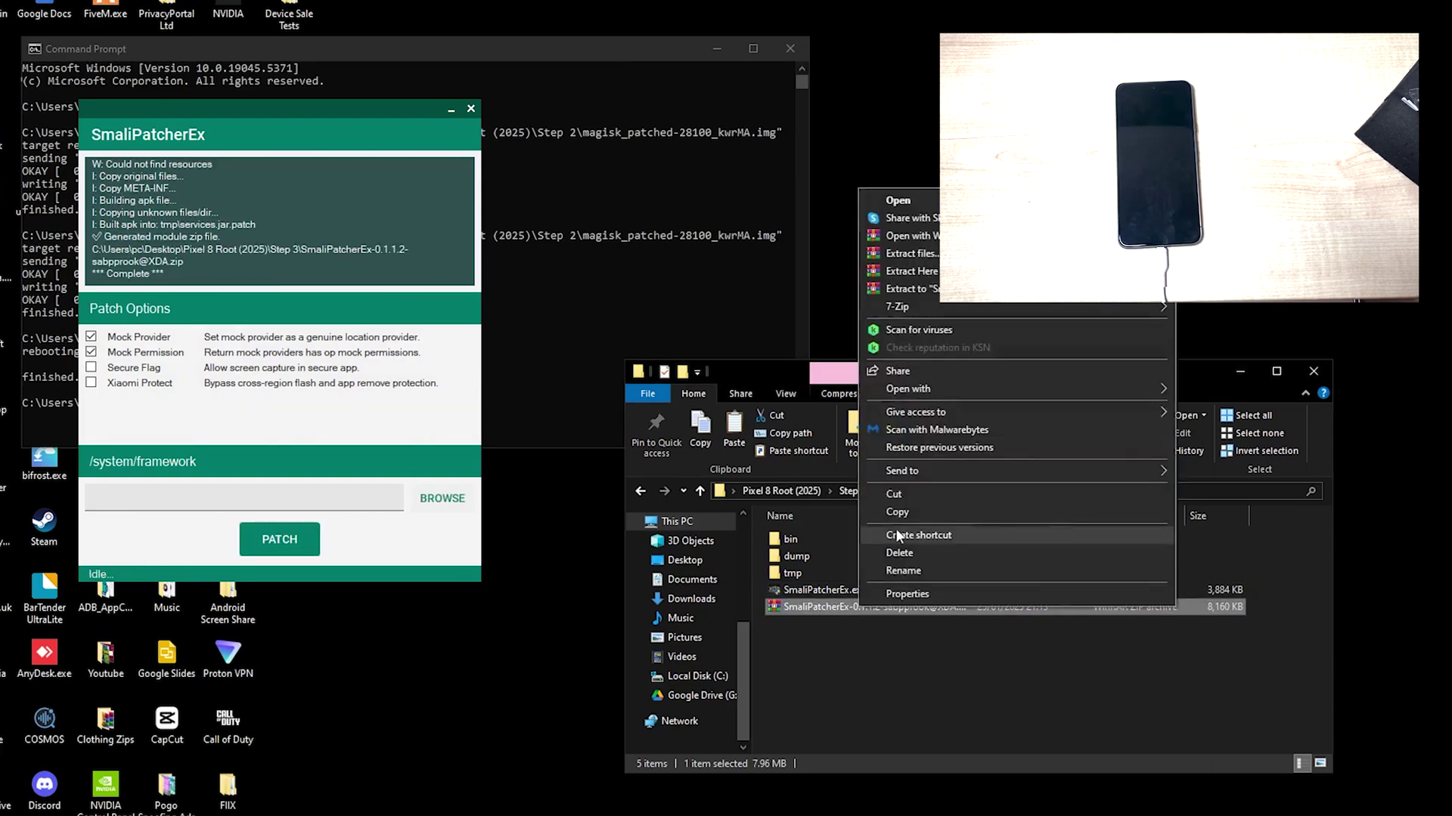
right_click(872, 573)
click(807, 625)
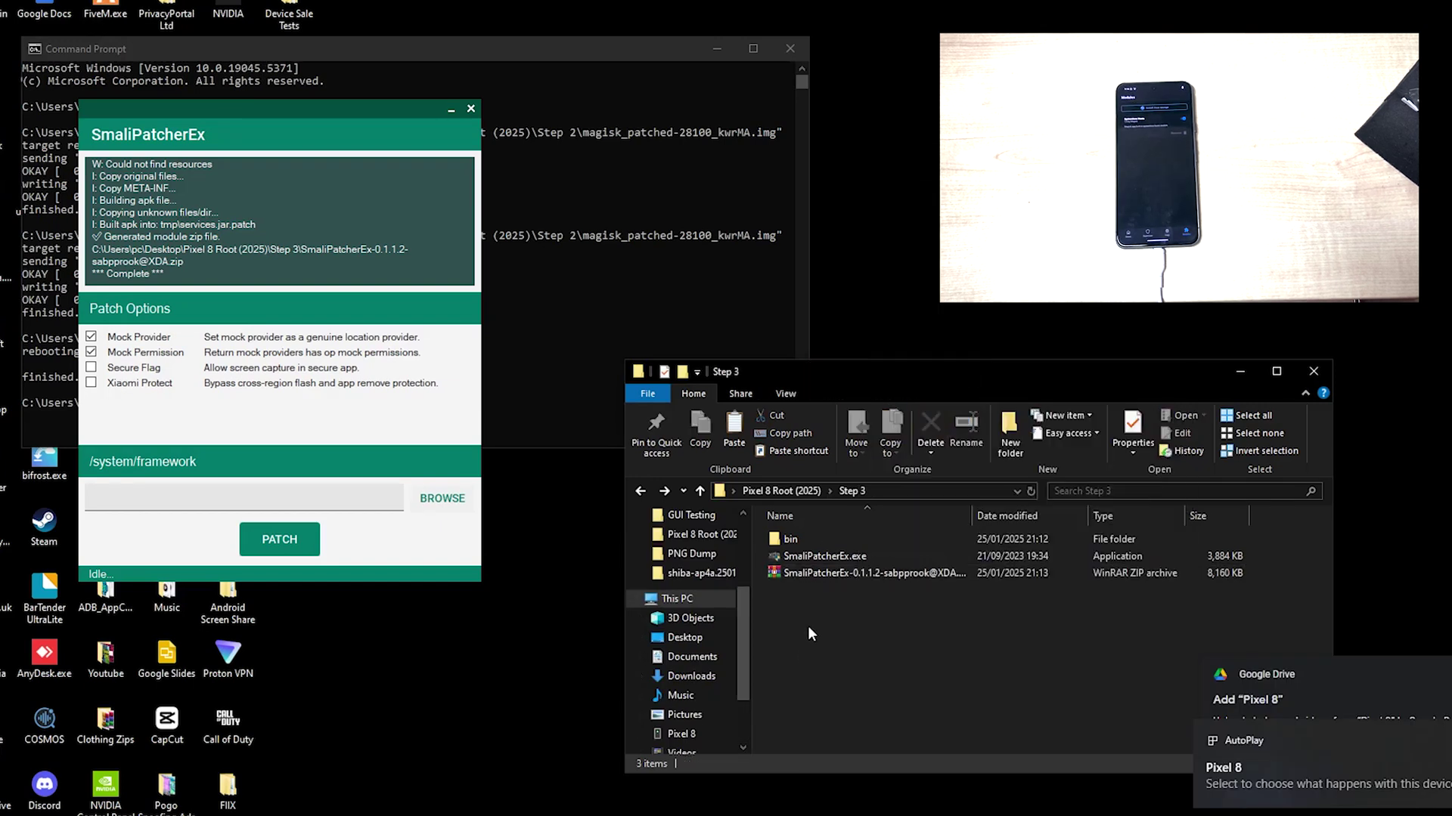
click(836, 569)
right_click(848, 575)
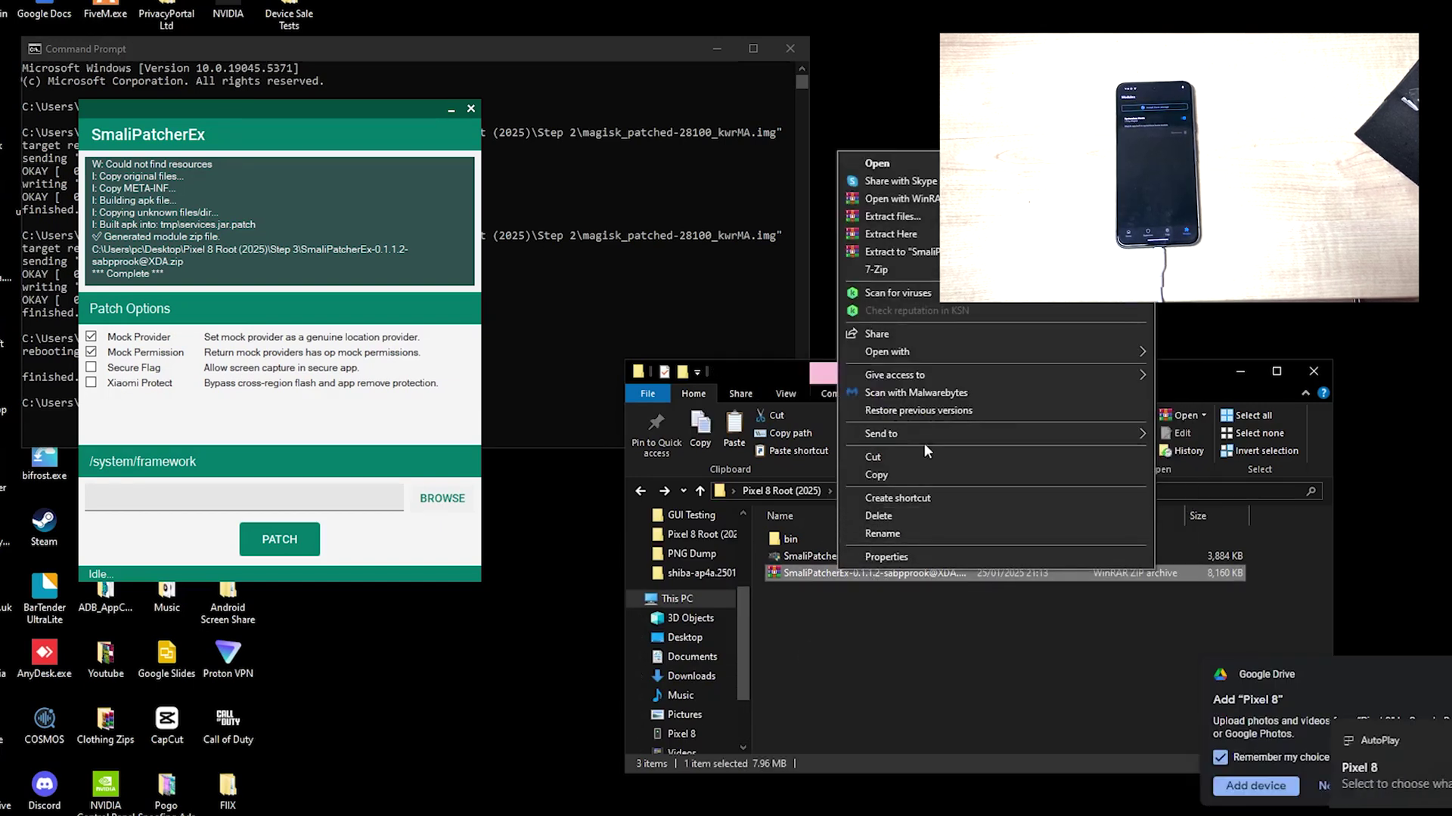
mouse_move(936, 429)
click(1240, 544)
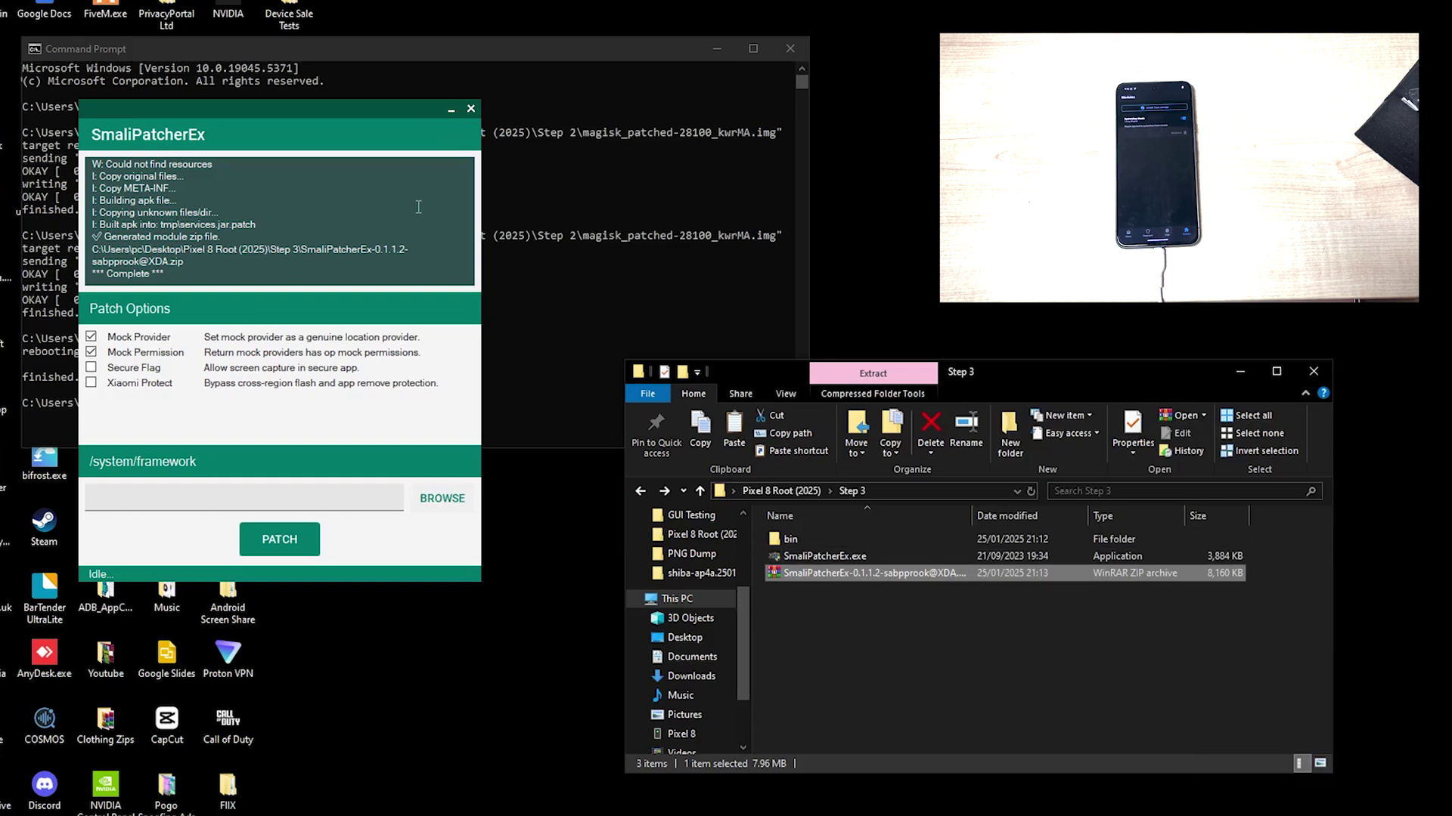
click(469, 109)
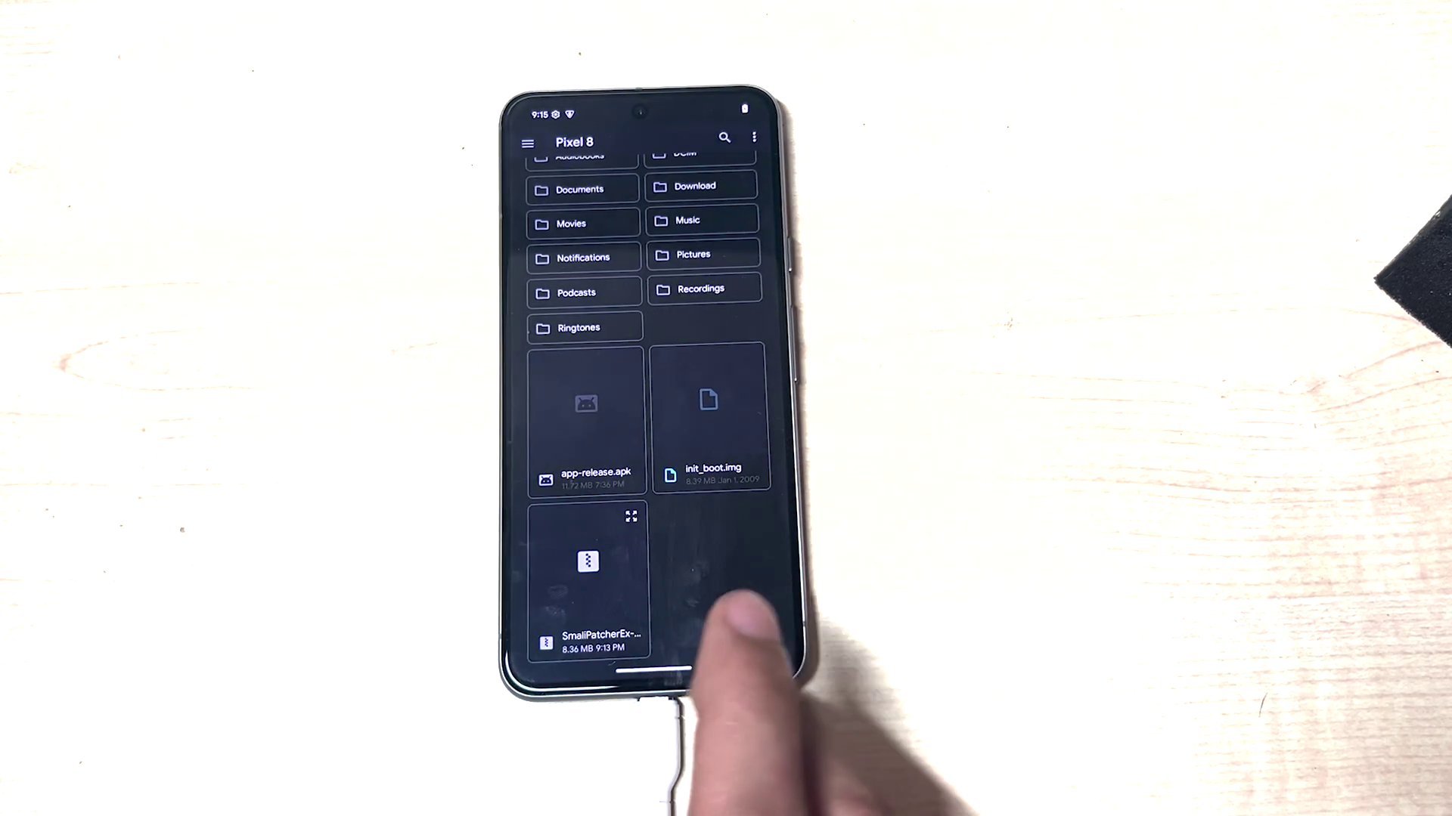
- Pick the SmaliPatcherEx zip from storage and confirm installing it as a module
click(597, 484)
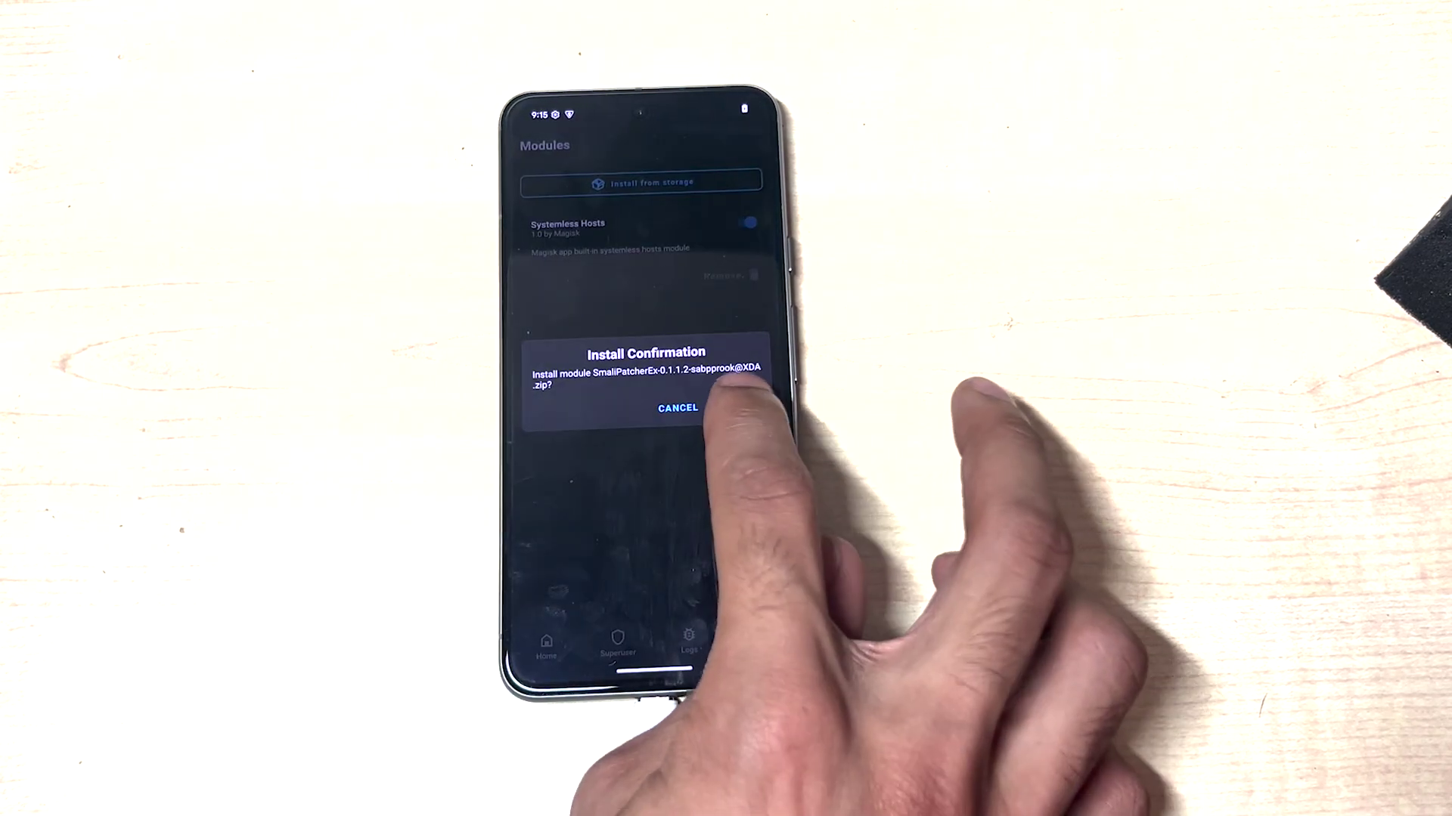
click(764, 495)
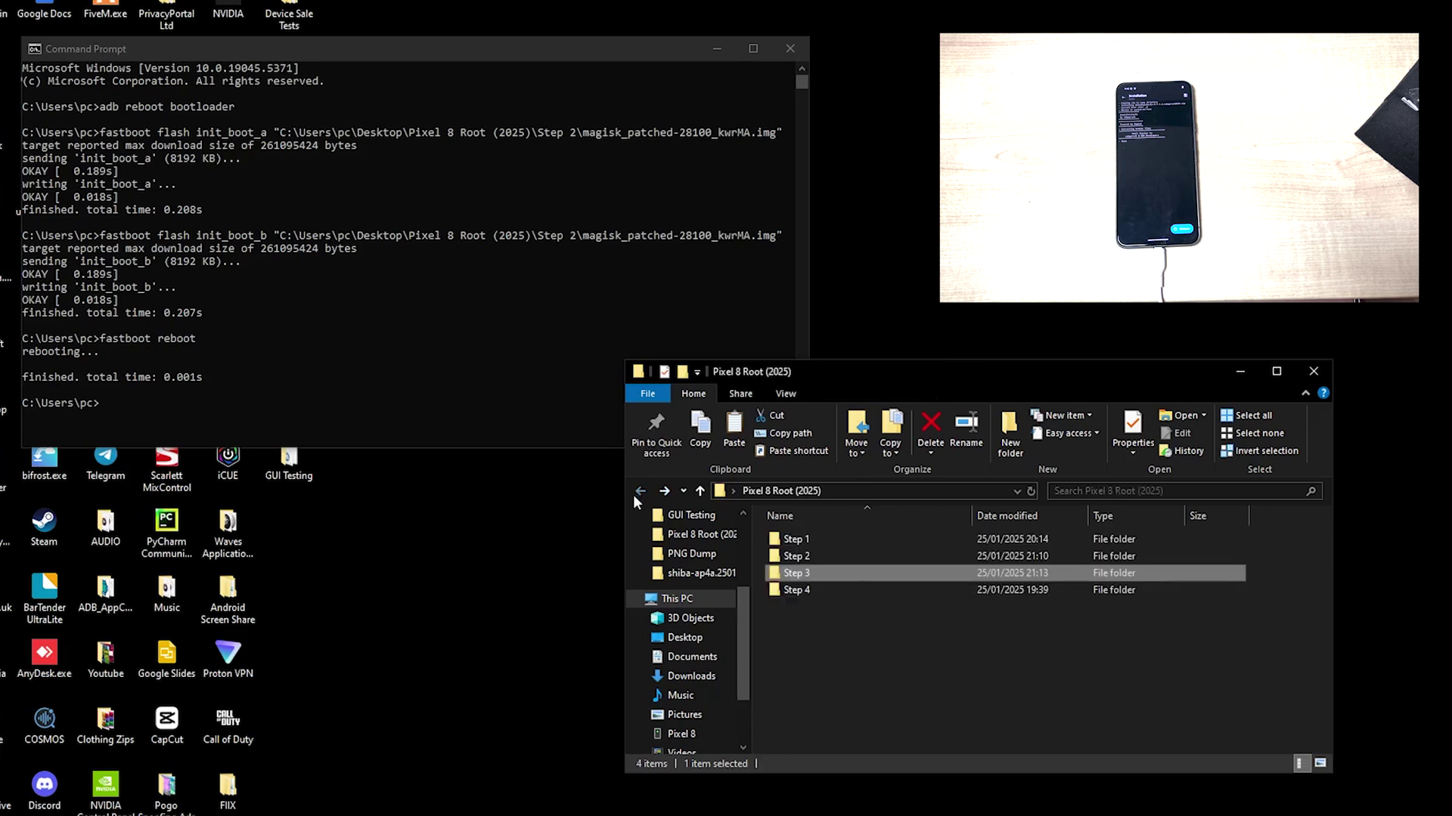
- Open the Step 4 folder and send its APK, GPS and ZIP folders to the Pixel 8
double_click(834, 594)
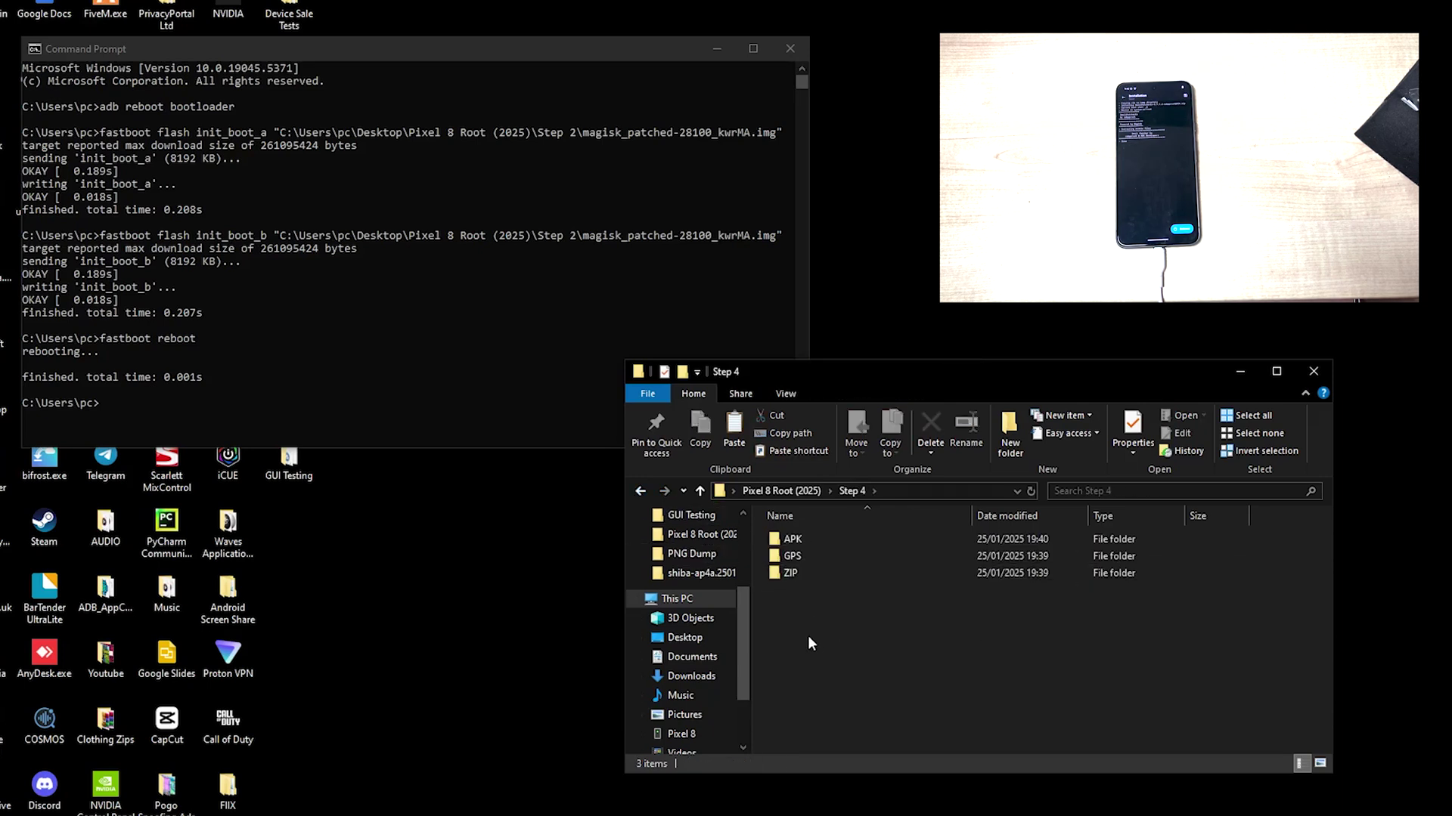
drag(823, 645, 814, 536)
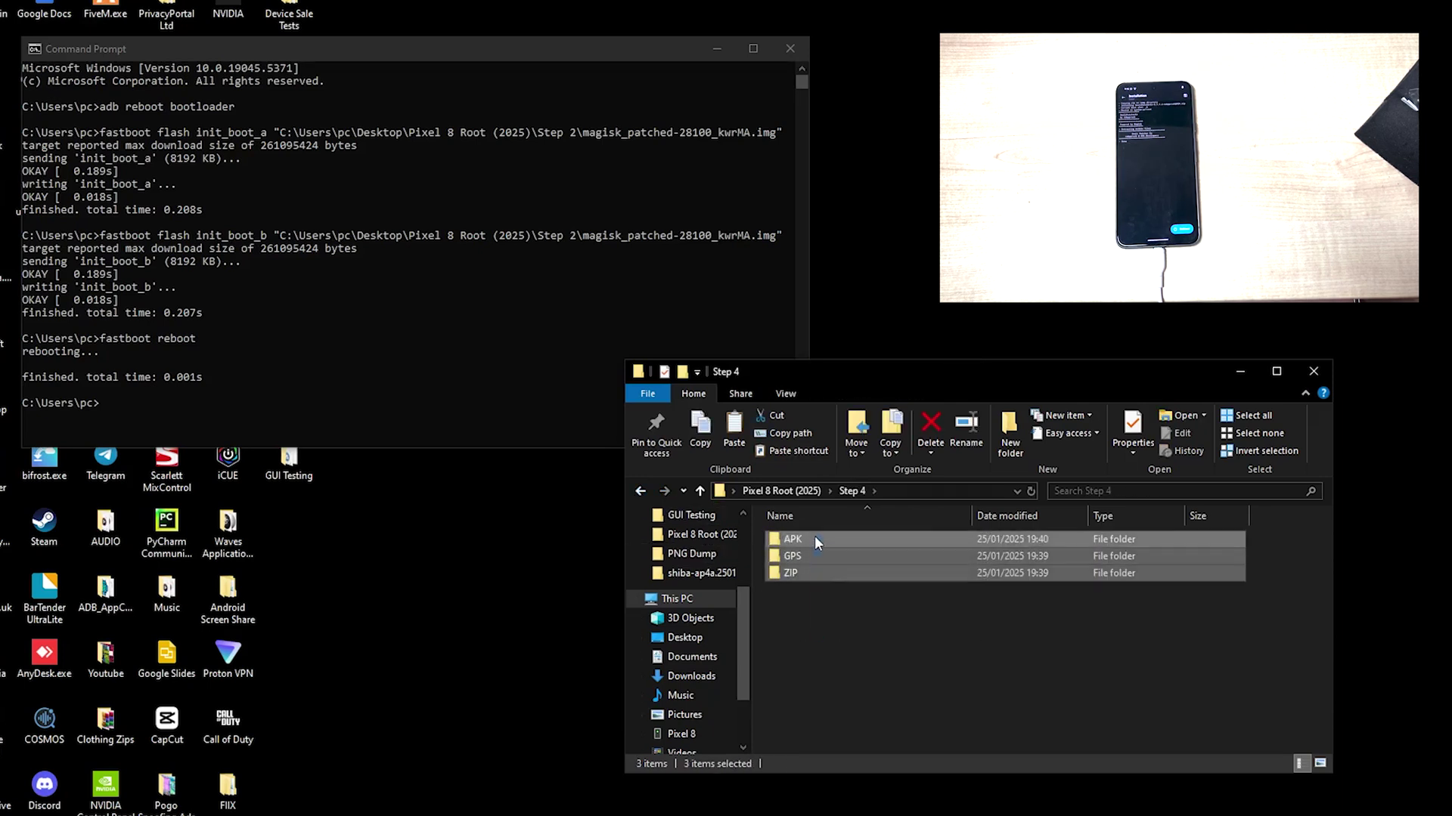
right_click(821, 544)
mouse_move(933, 396)
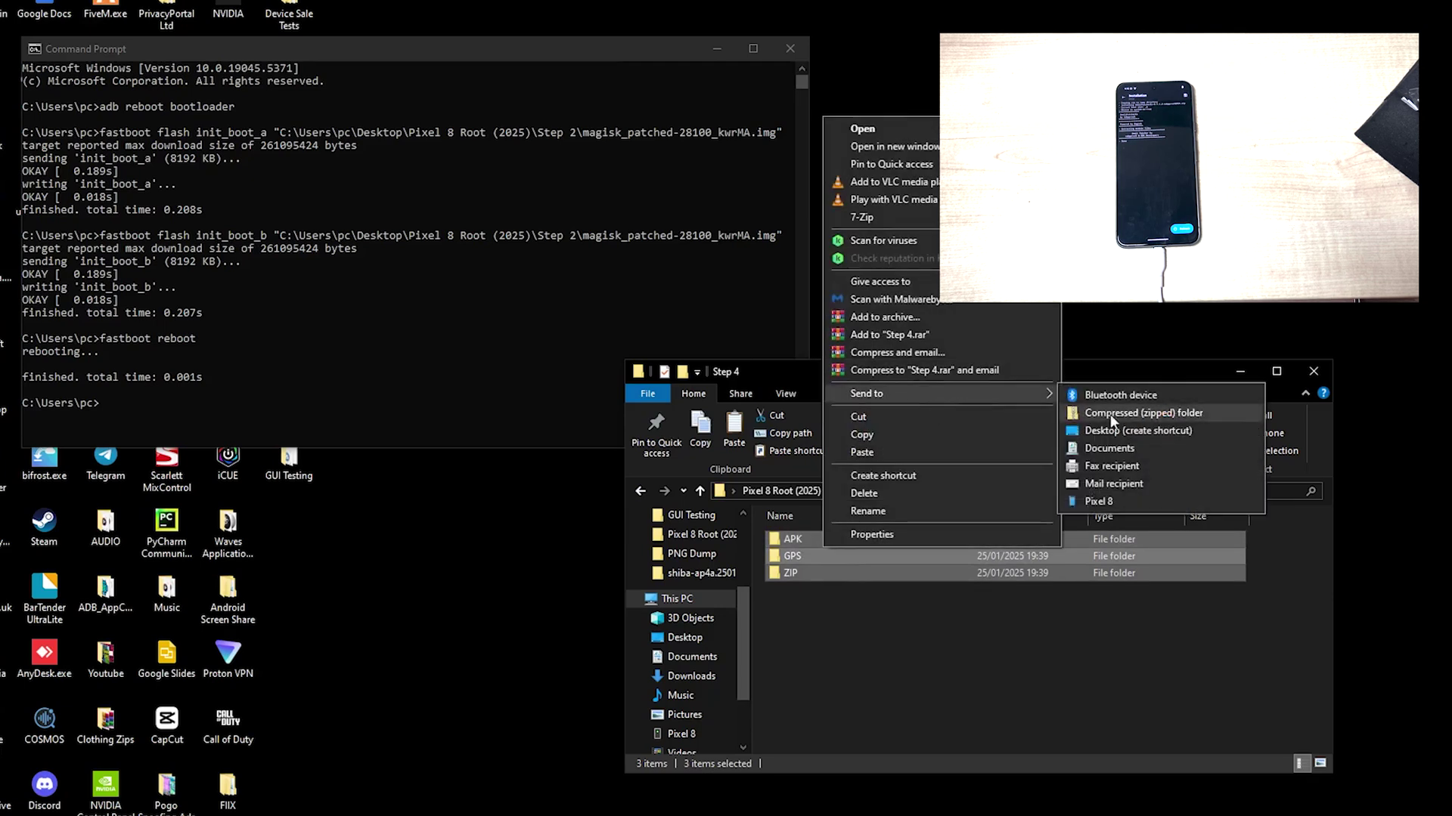
click(1100, 499)
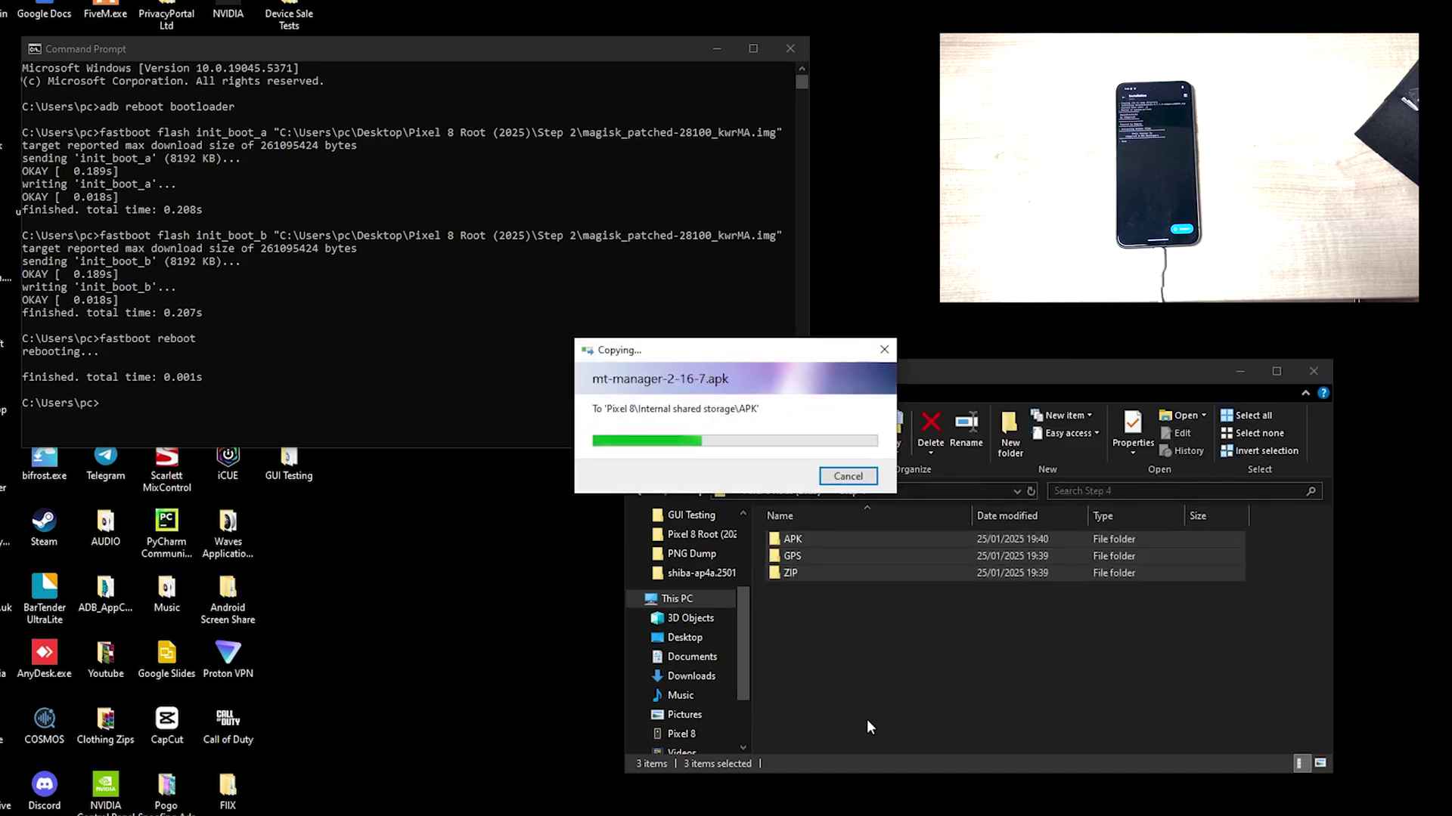
- Install the LSPosed module from the phone's ZIP folder
click(901, 694)
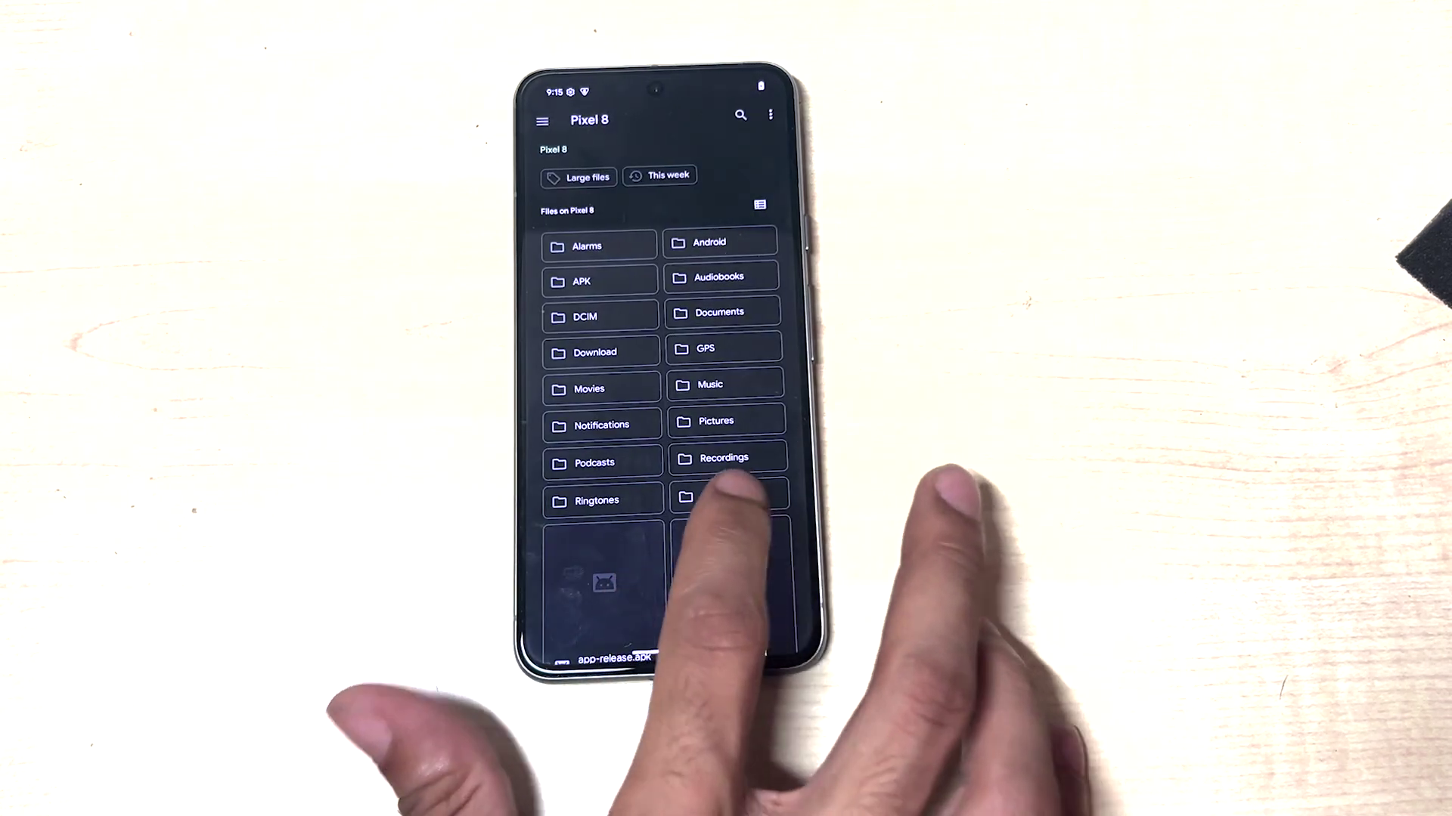
click(722, 496)
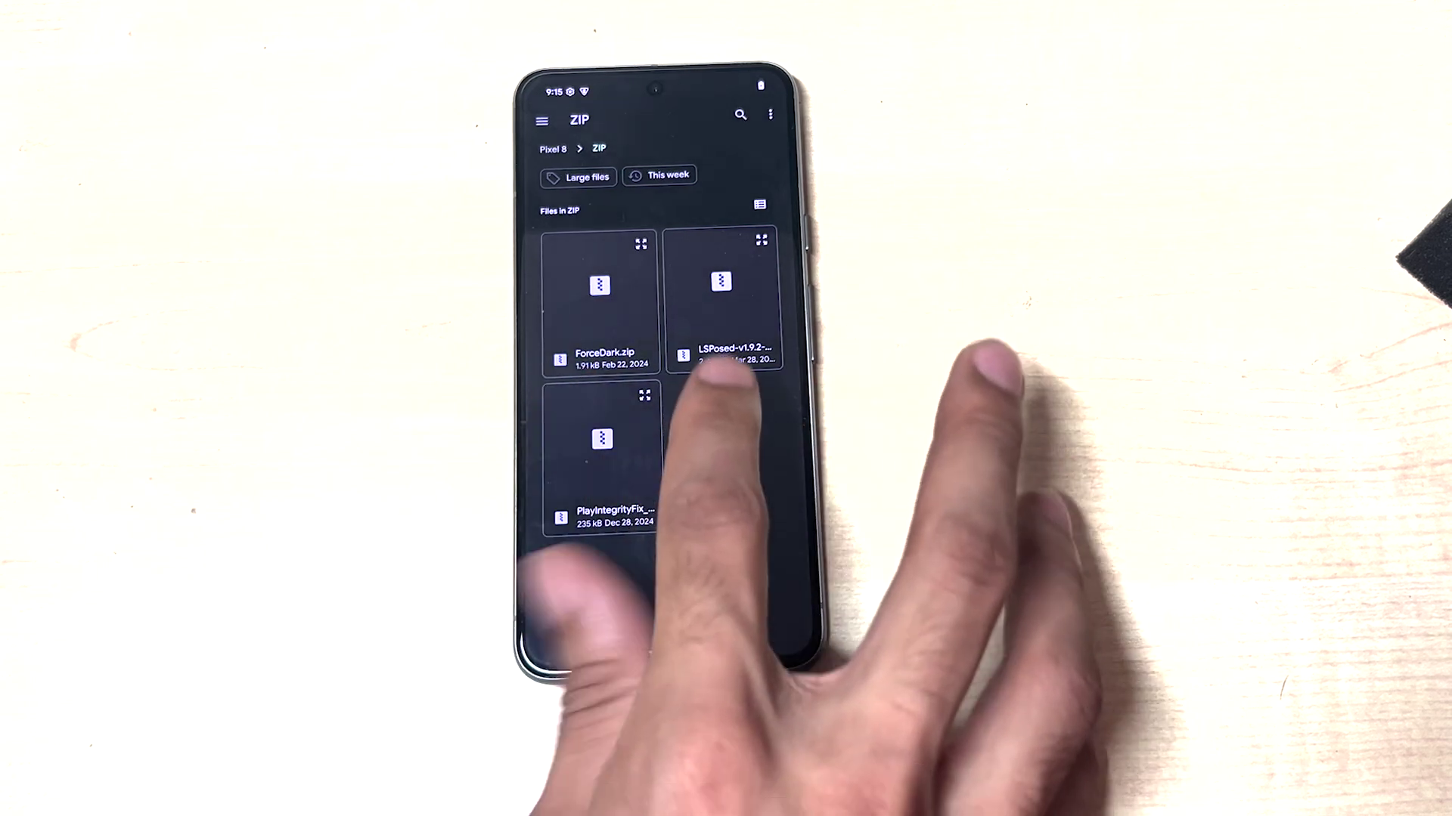
click(725, 303)
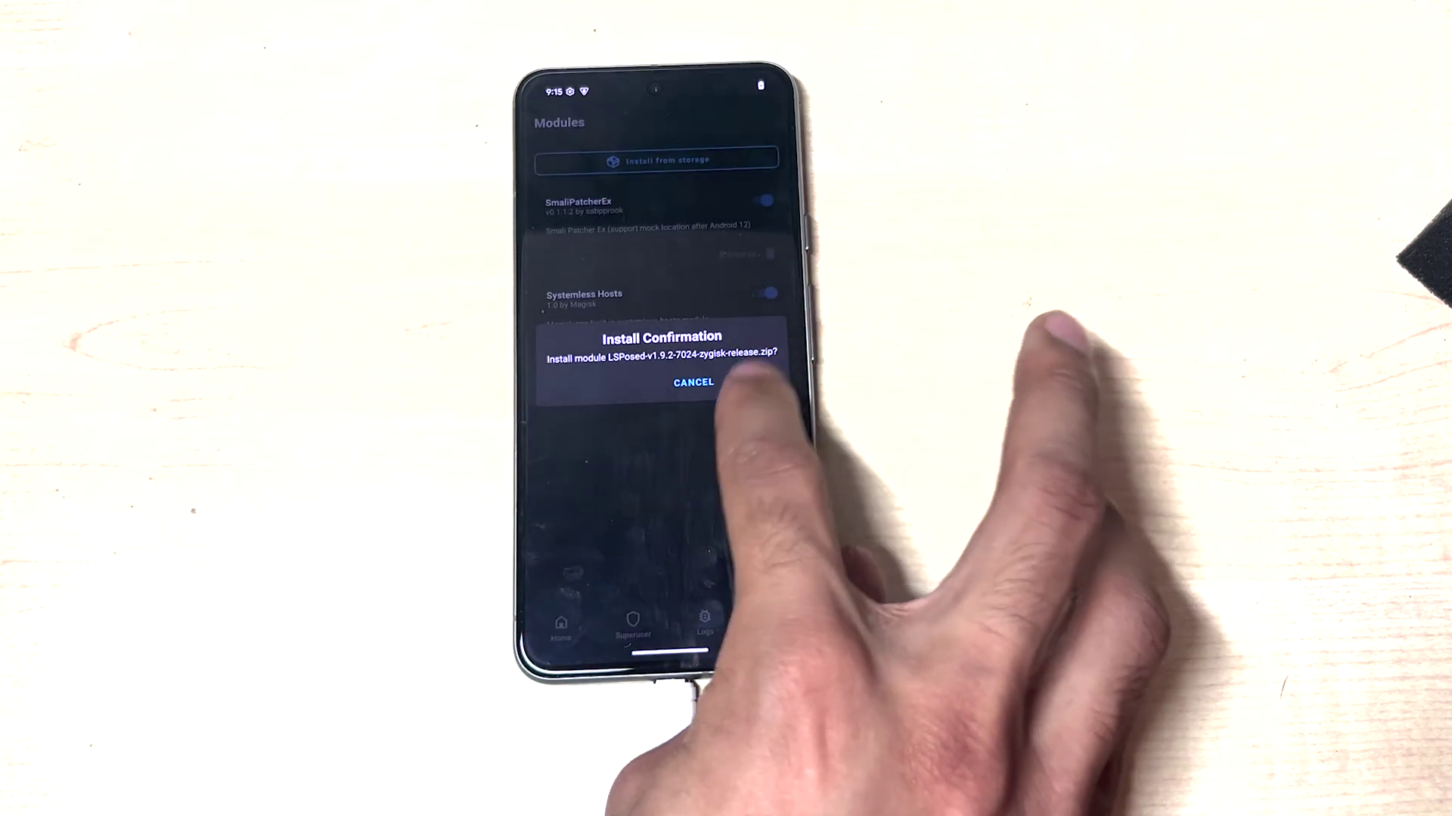
click(750, 380)
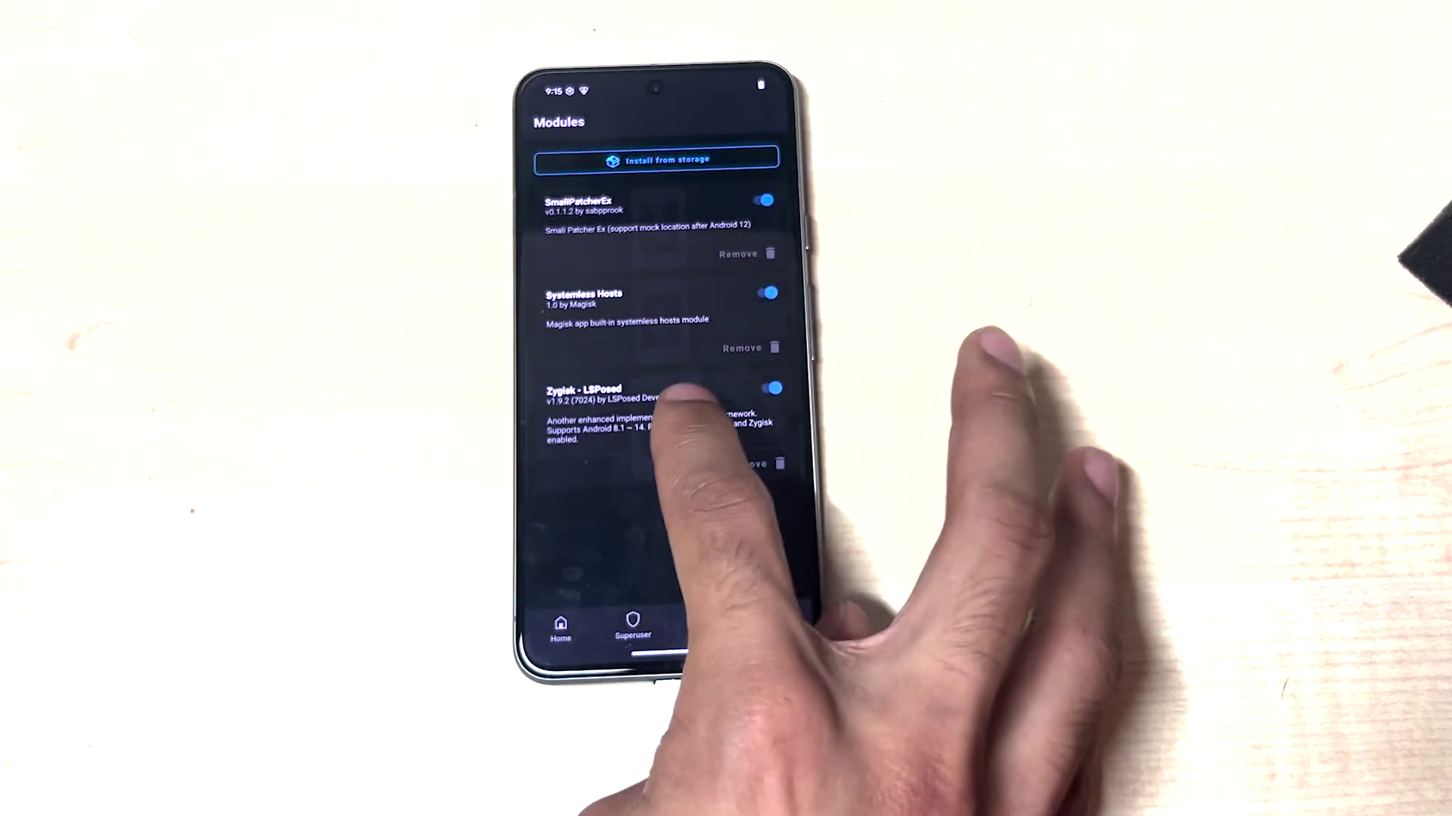
- Install the PlayIntegrityFix zip from storage as another module
click(665, 152)
click(602, 454)
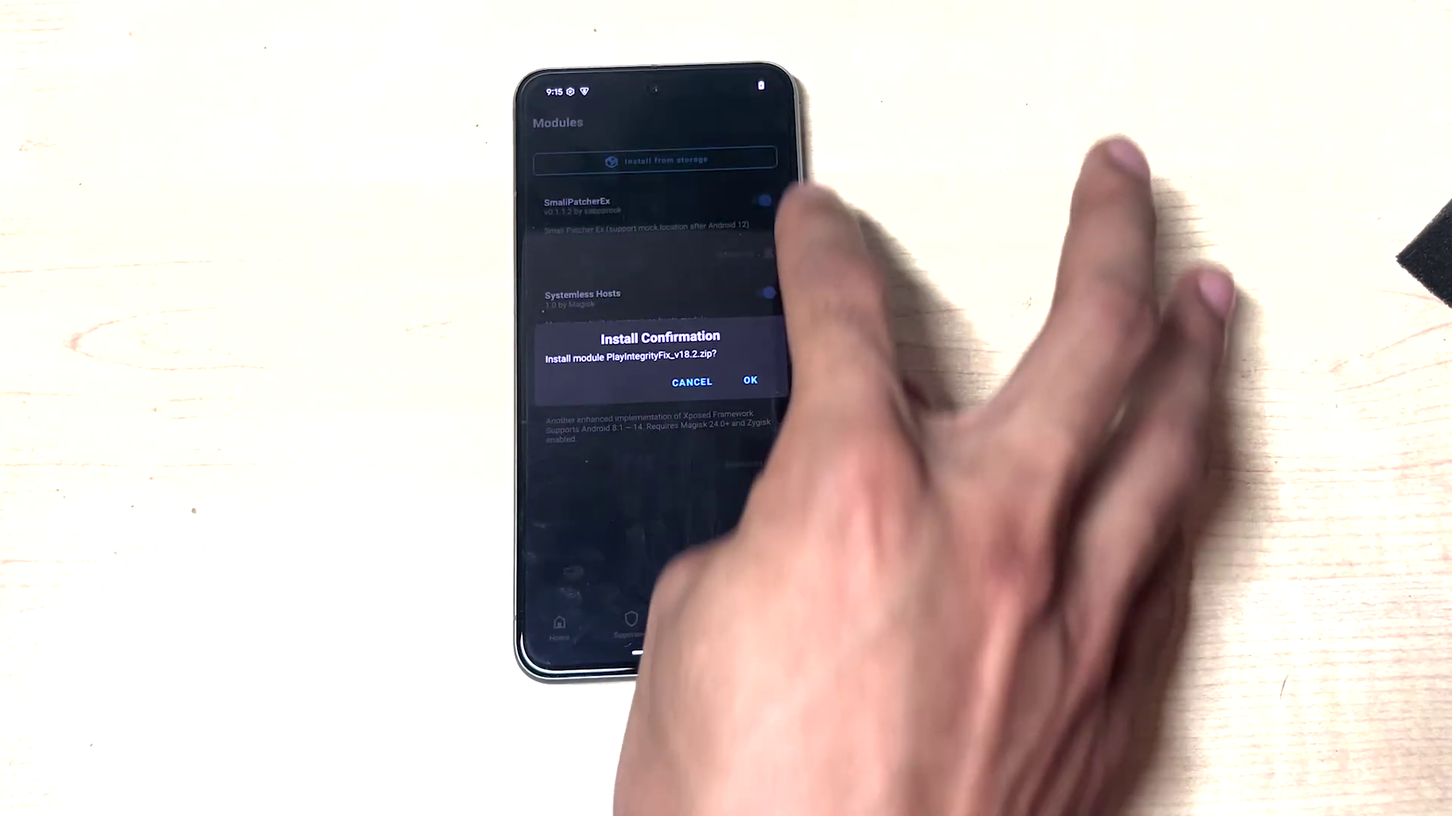
click(751, 375)
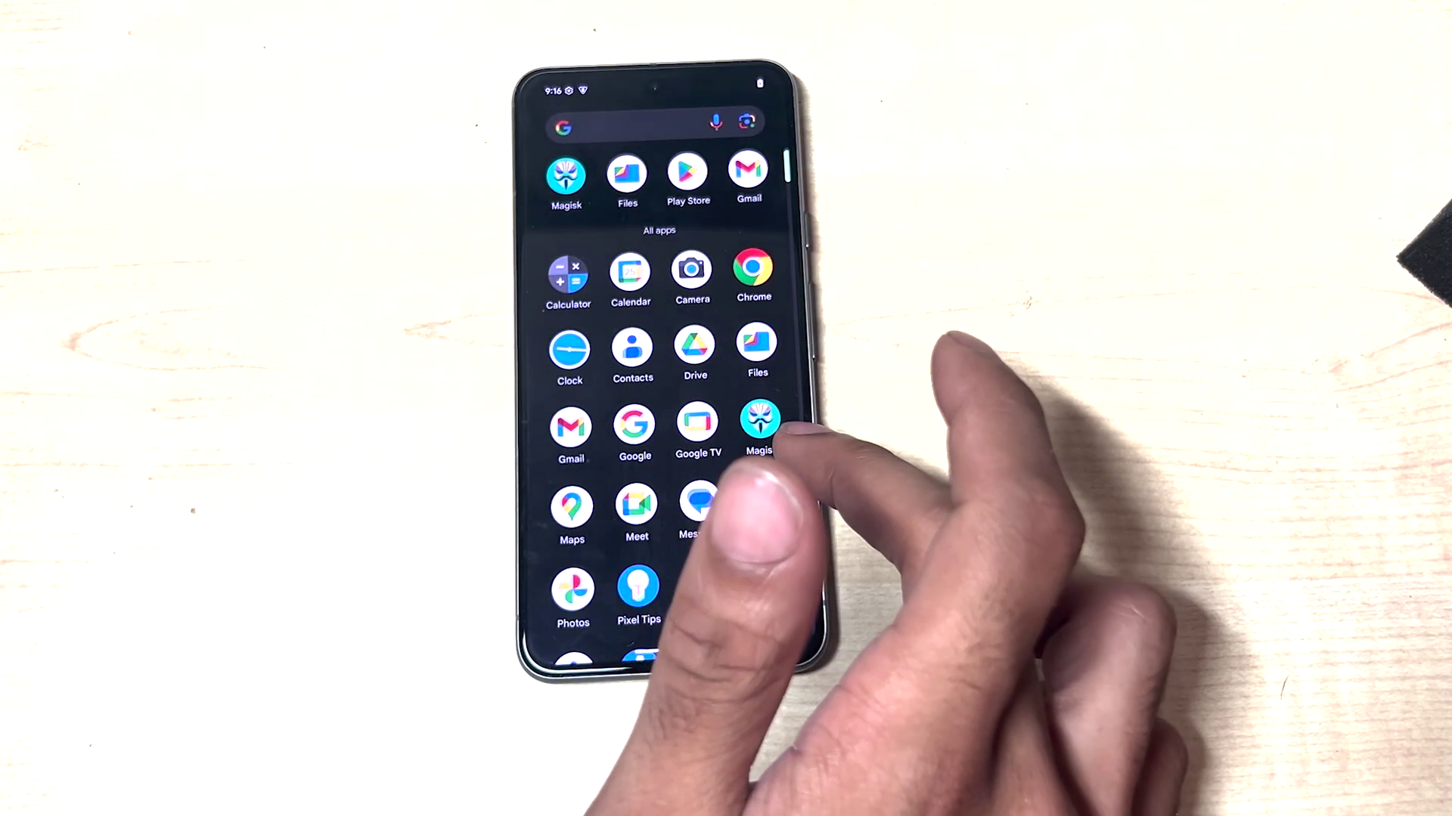
- Check the installed modules list in Magisk, then return to the app drawer
click(760, 420)
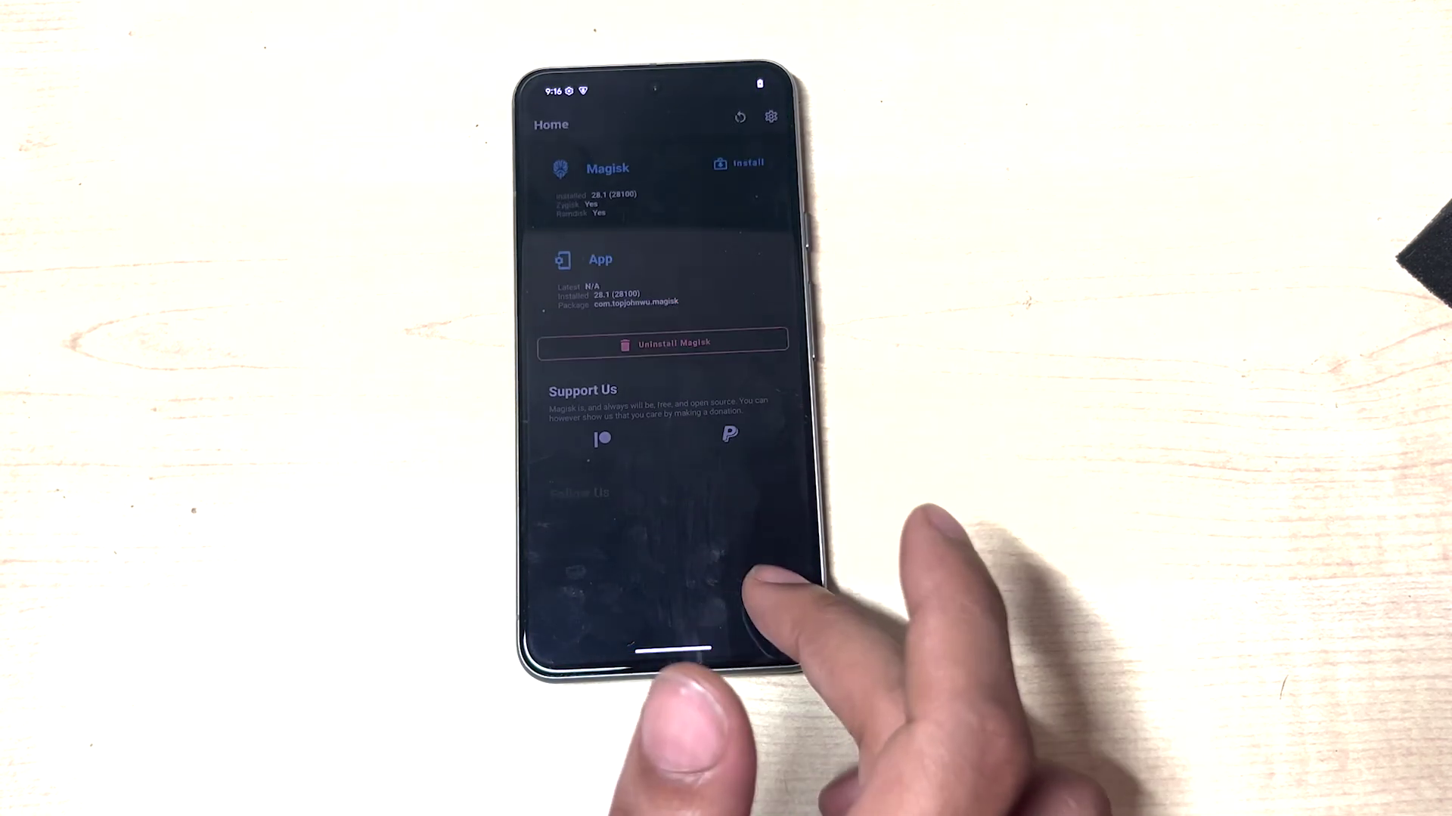
click(764, 615)
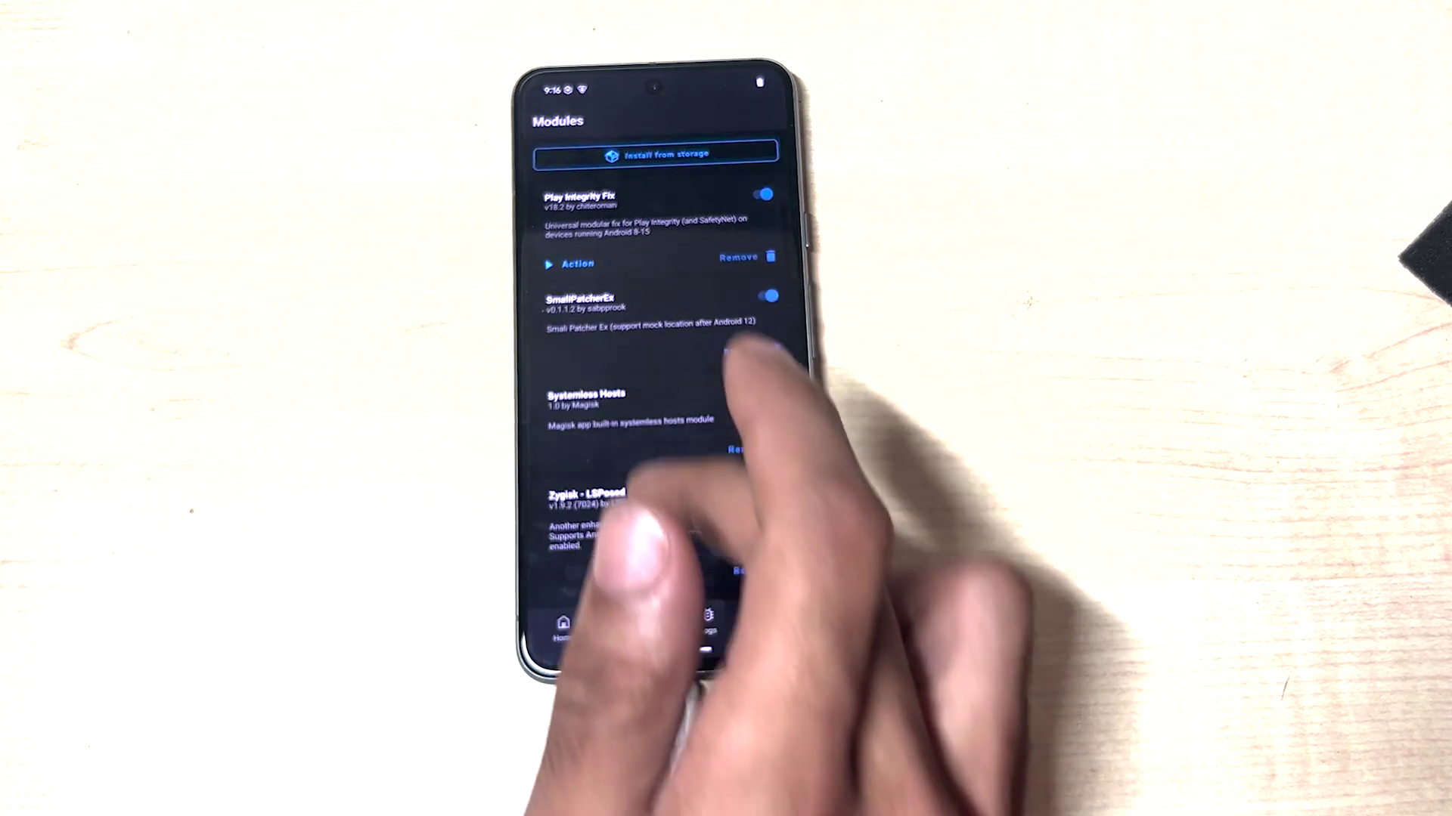
drag(673, 529, 673, 303)
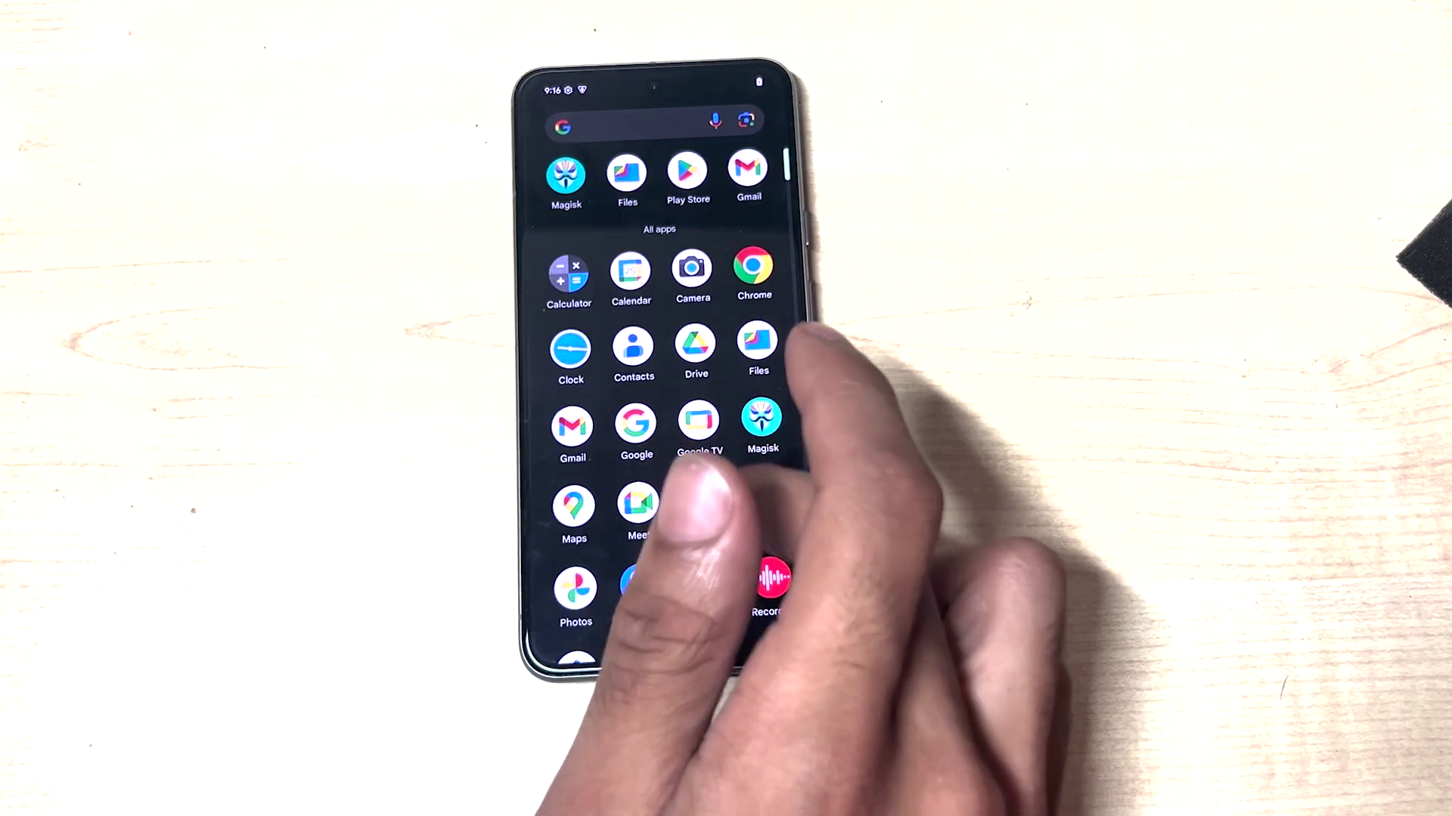
- Launch GPS JoyStick from the APK folder in Files, accept its privacy policy and pick the fourth option
click(757, 344)
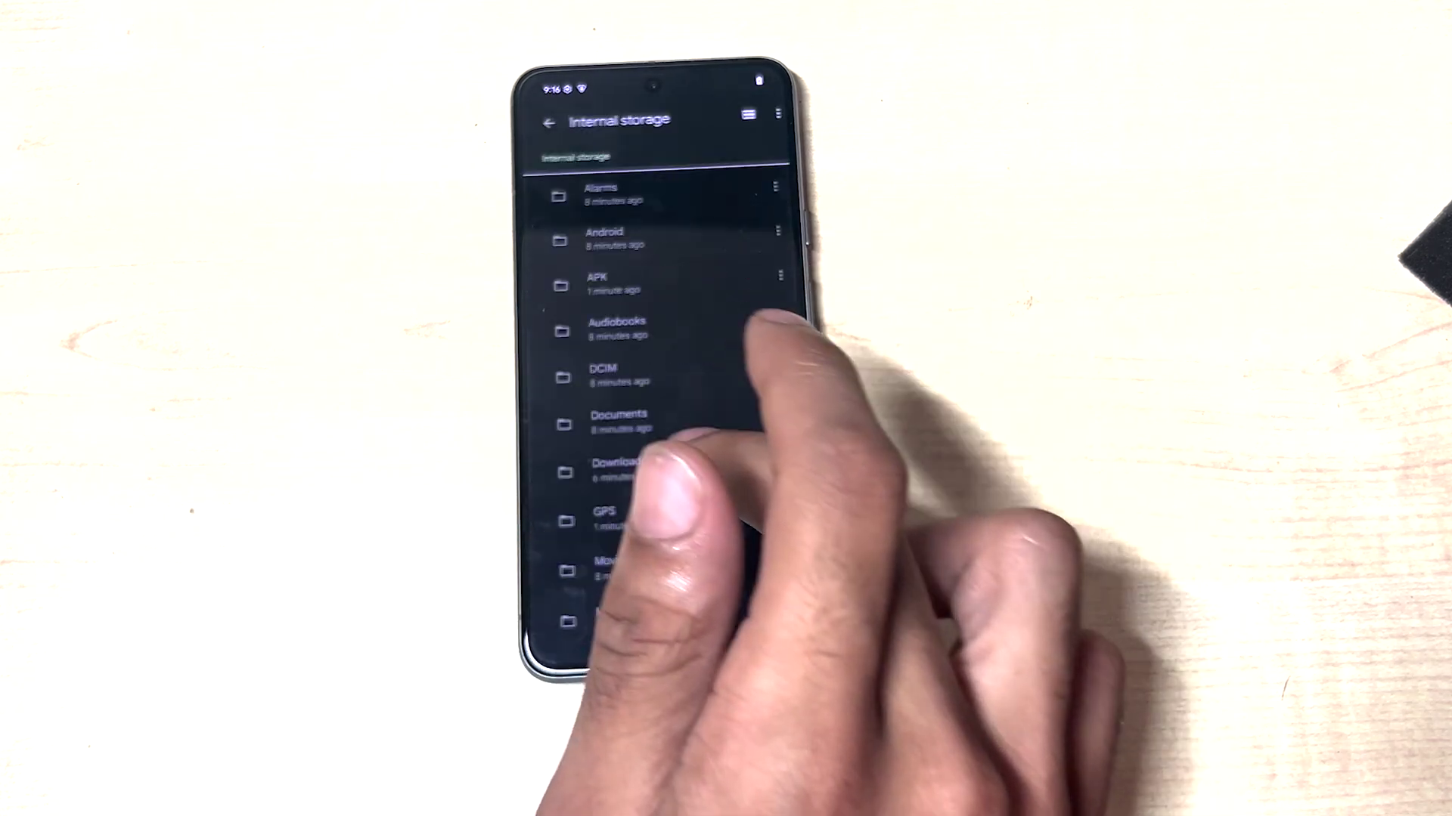
click(605, 284)
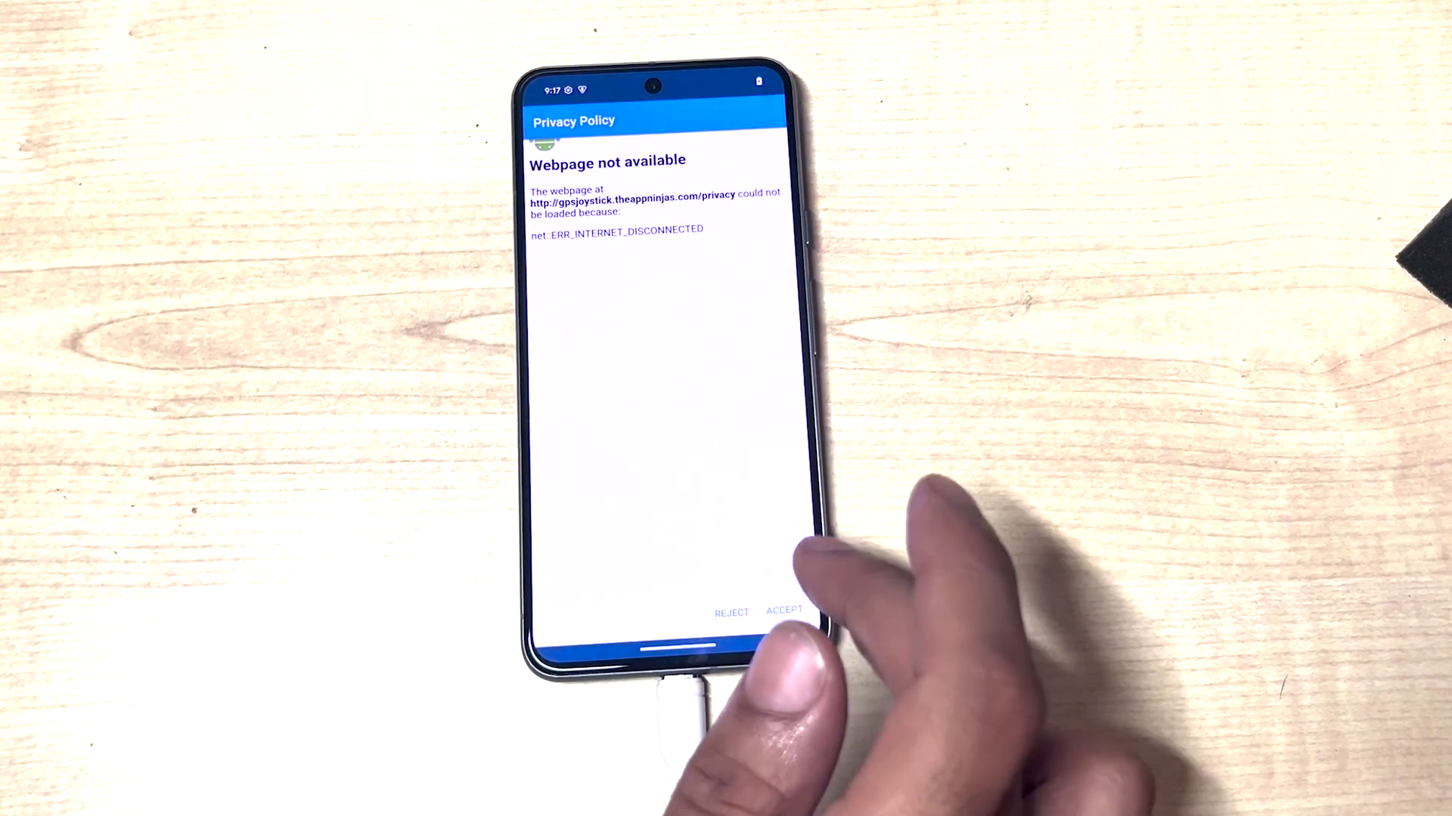
click(784, 610)
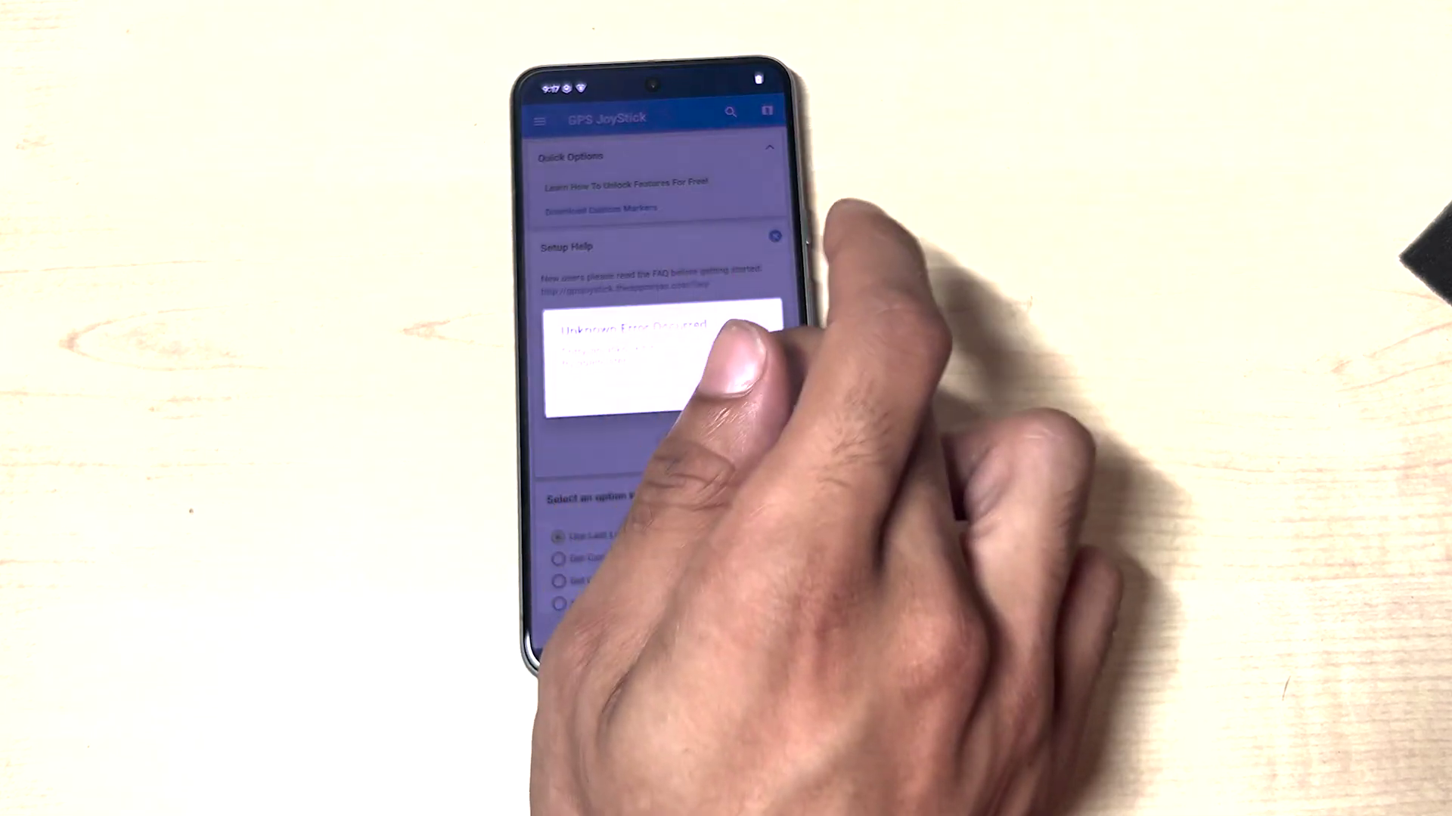
click(737, 408)
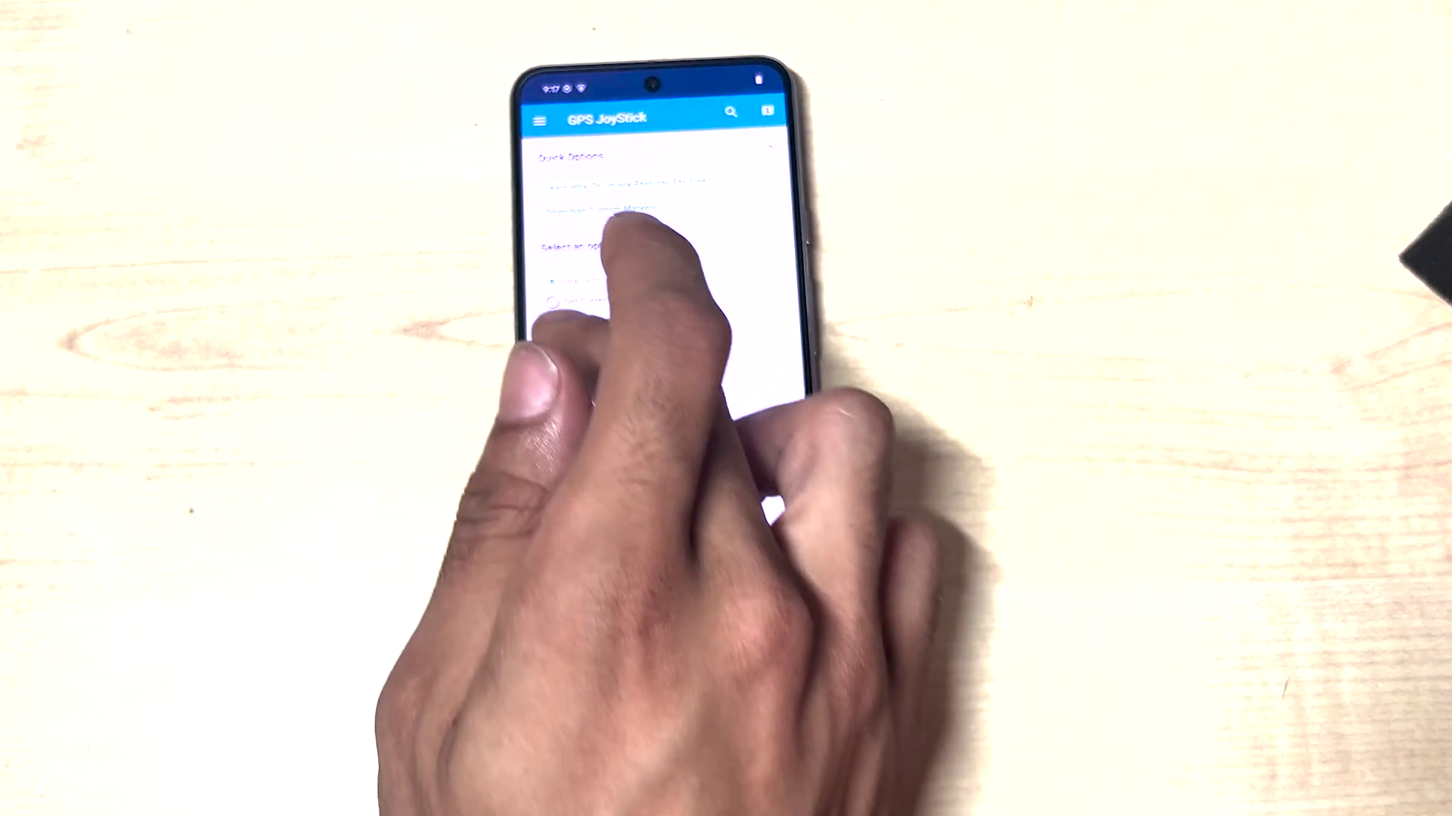
click(582, 342)
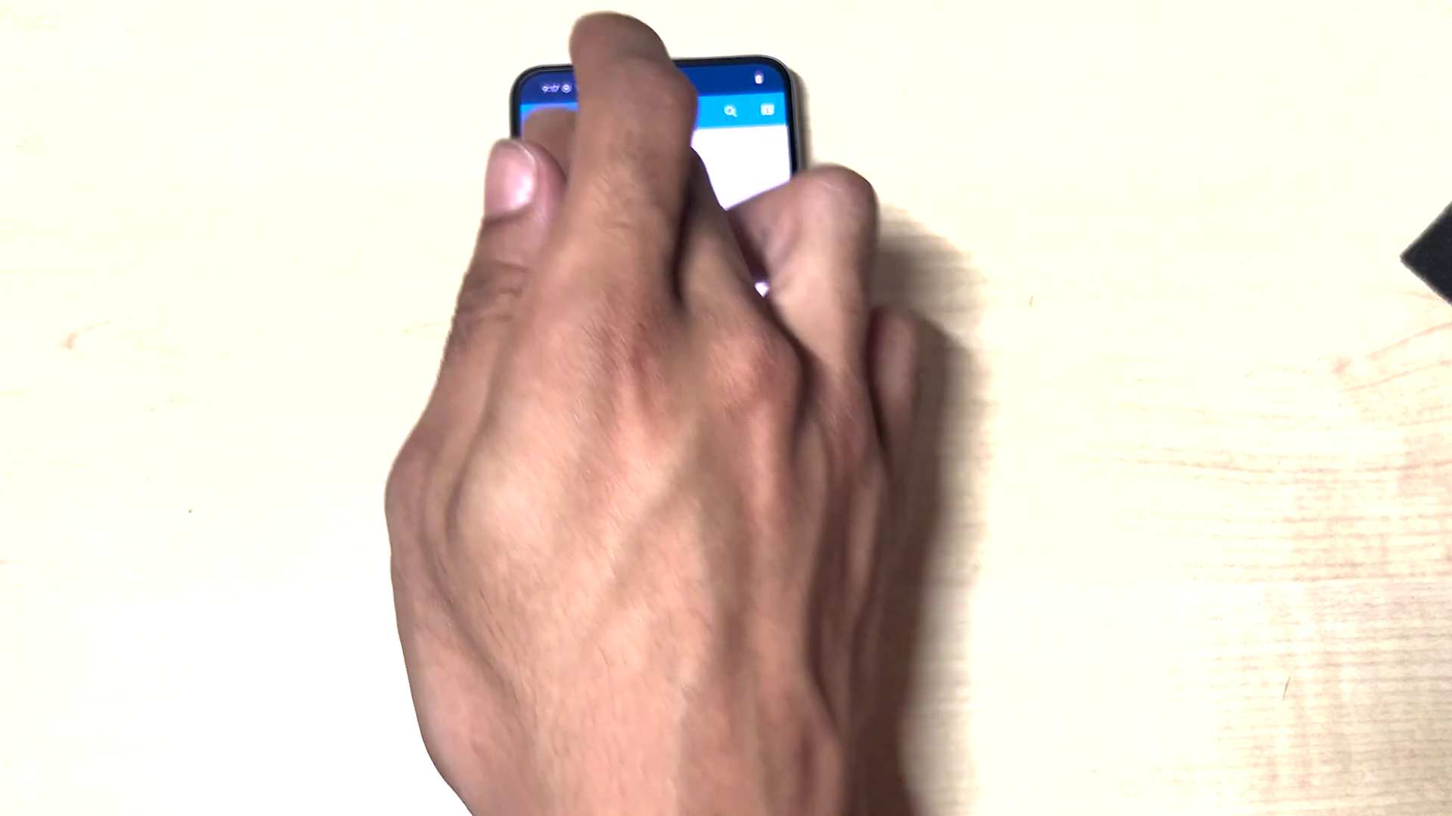
- Open GPS JoyStick's navigation menu and scroll down the list
click(539, 121)
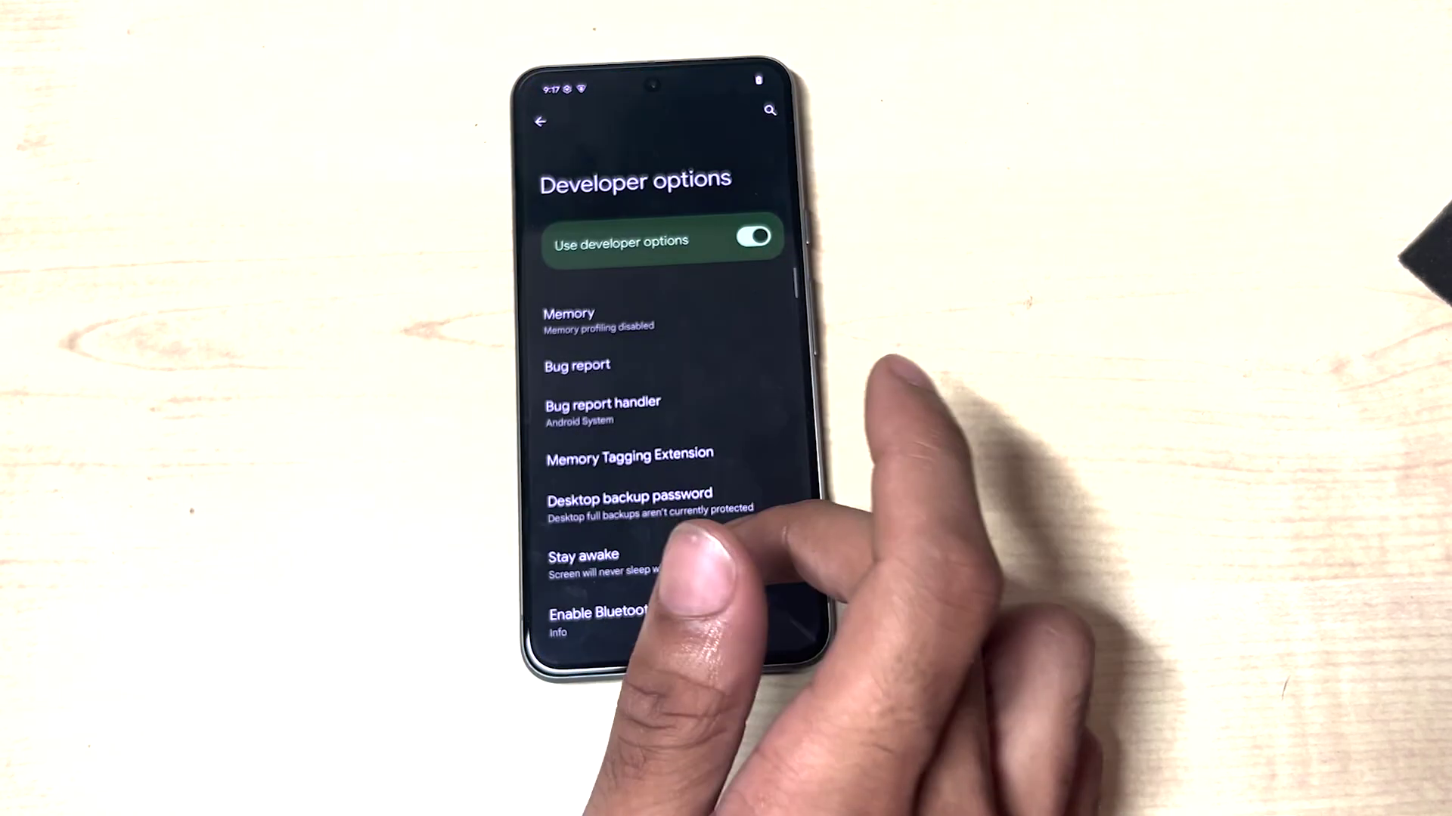
scroll(650, 378, down, 10)
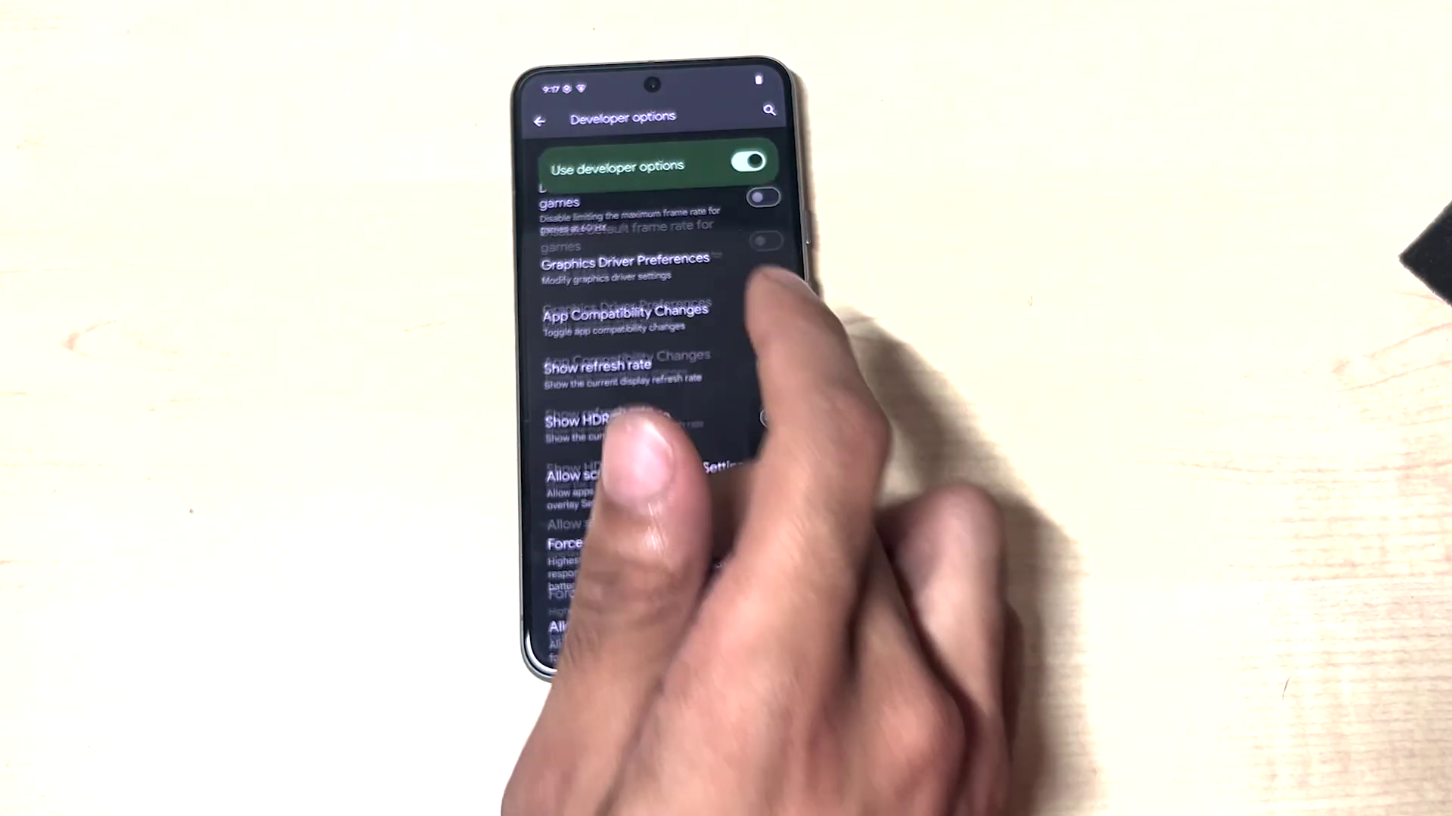
scroll(657, 416, down, 5)
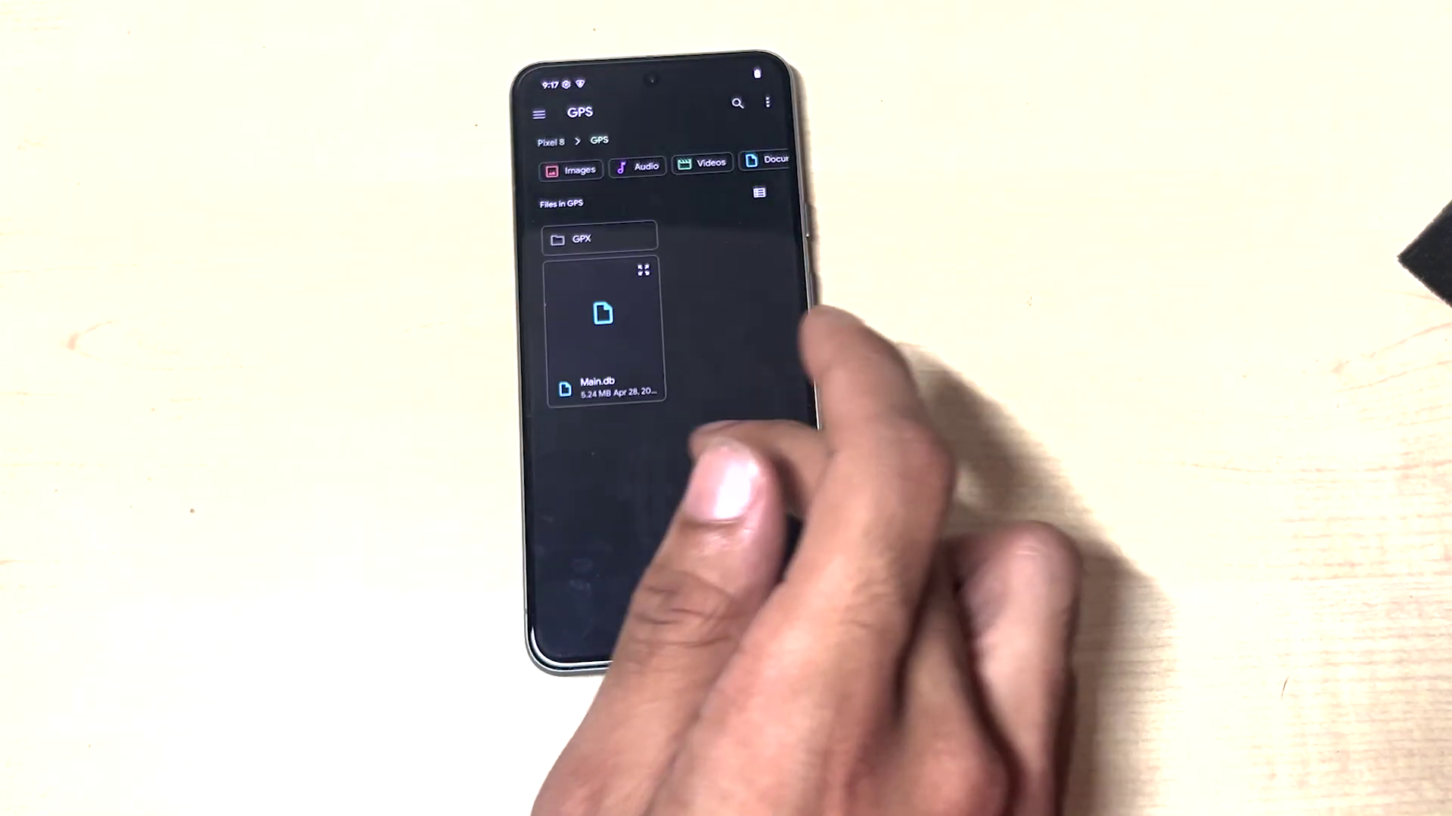
- Restore the GPS JoyStick database from Main.db and restart the app
click(599, 327)
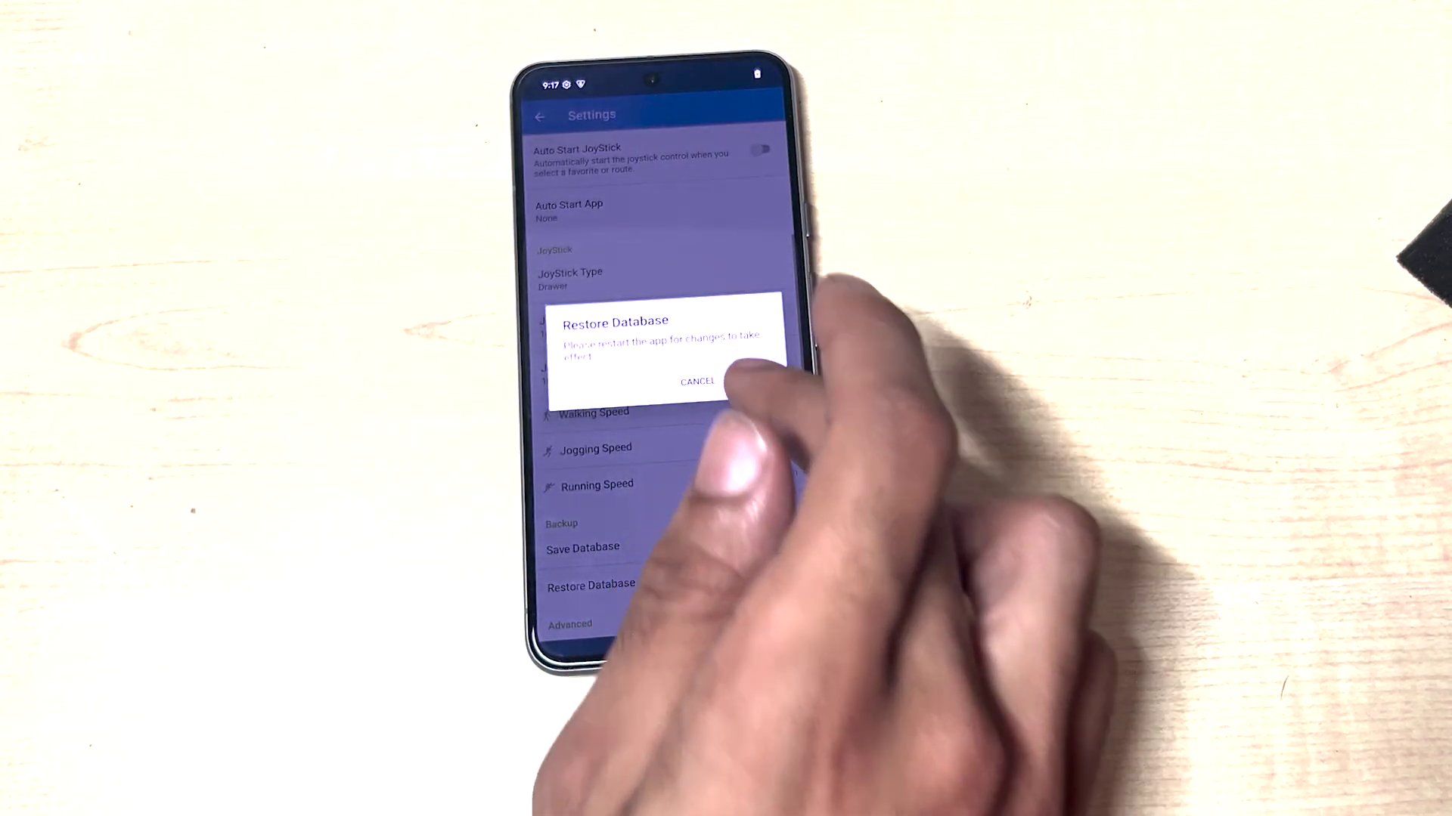
click(751, 378)
click(755, 362)
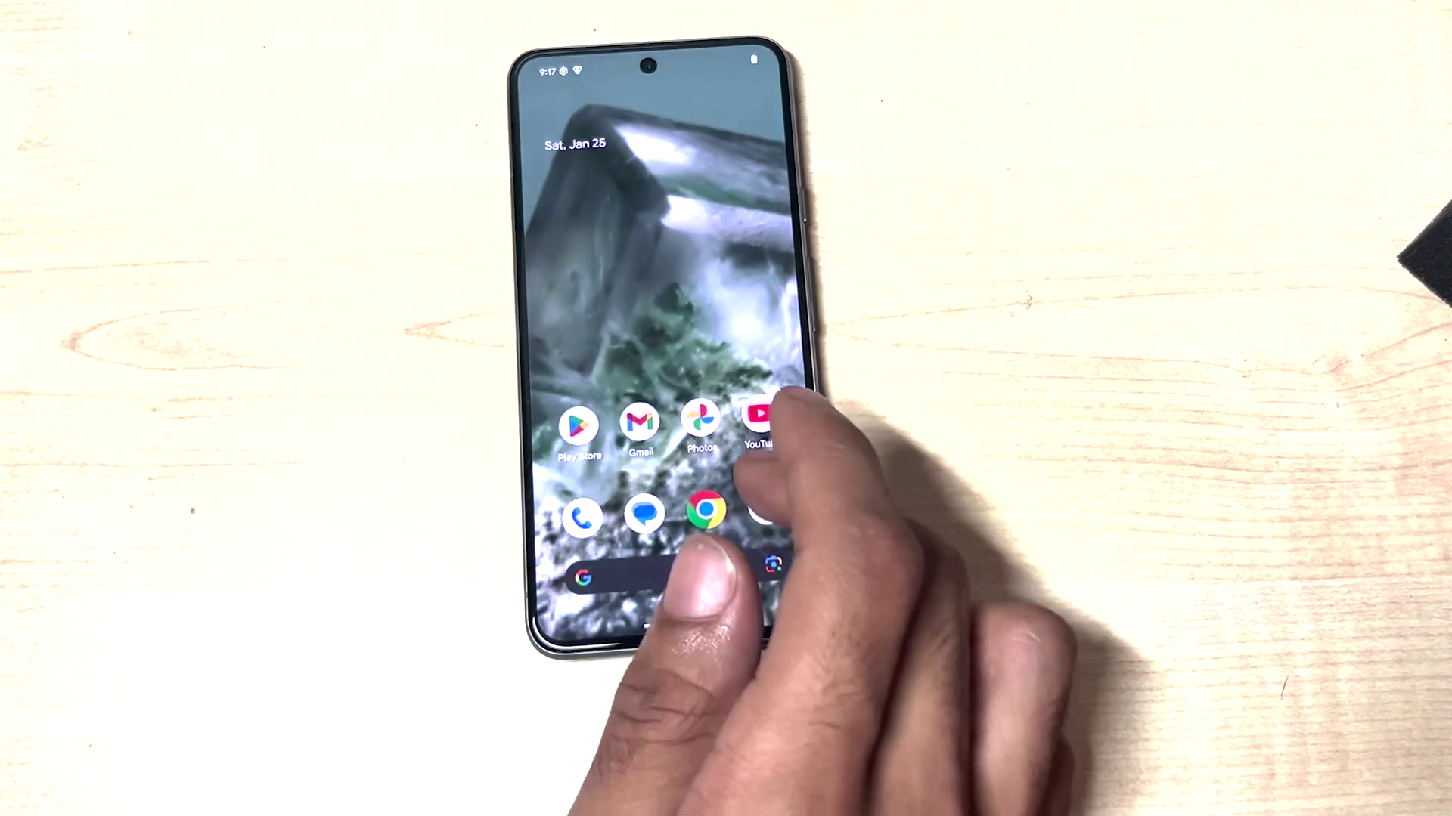
- Relaunch GPS JoyStick from the app drawer and acknowledge the error message
drag(696, 575, 692, 423)
click(759, 397)
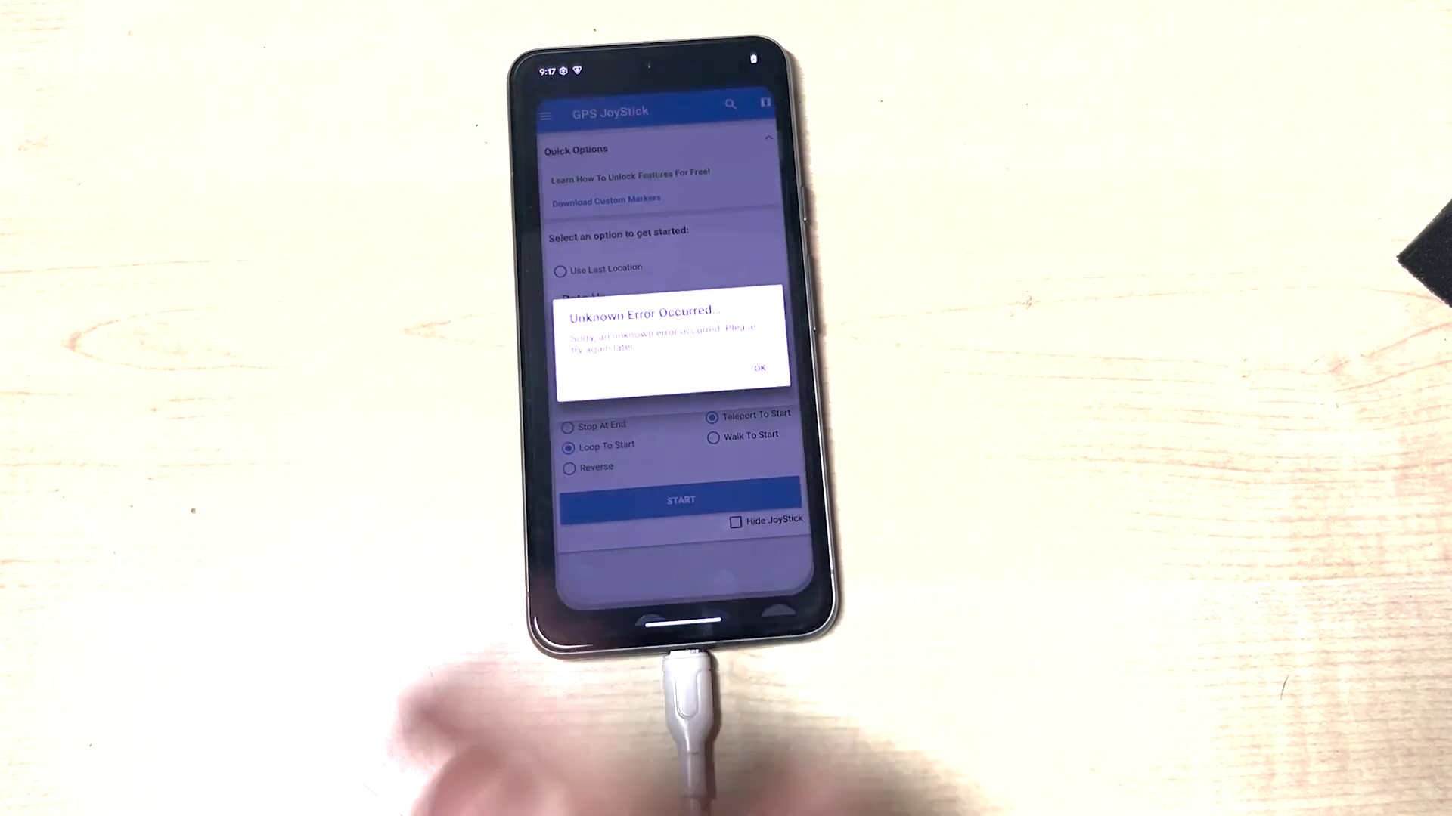
click(756, 361)
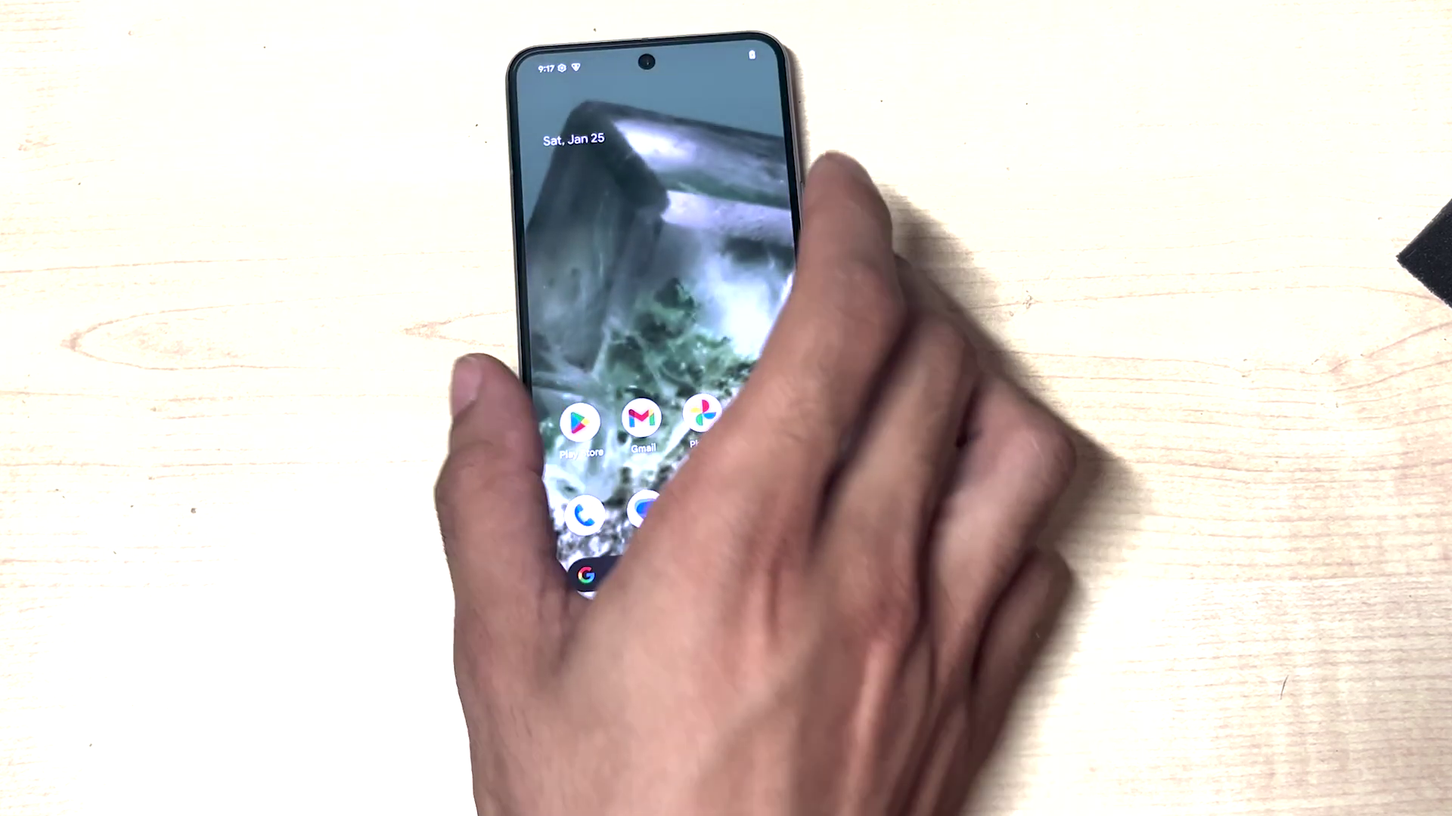